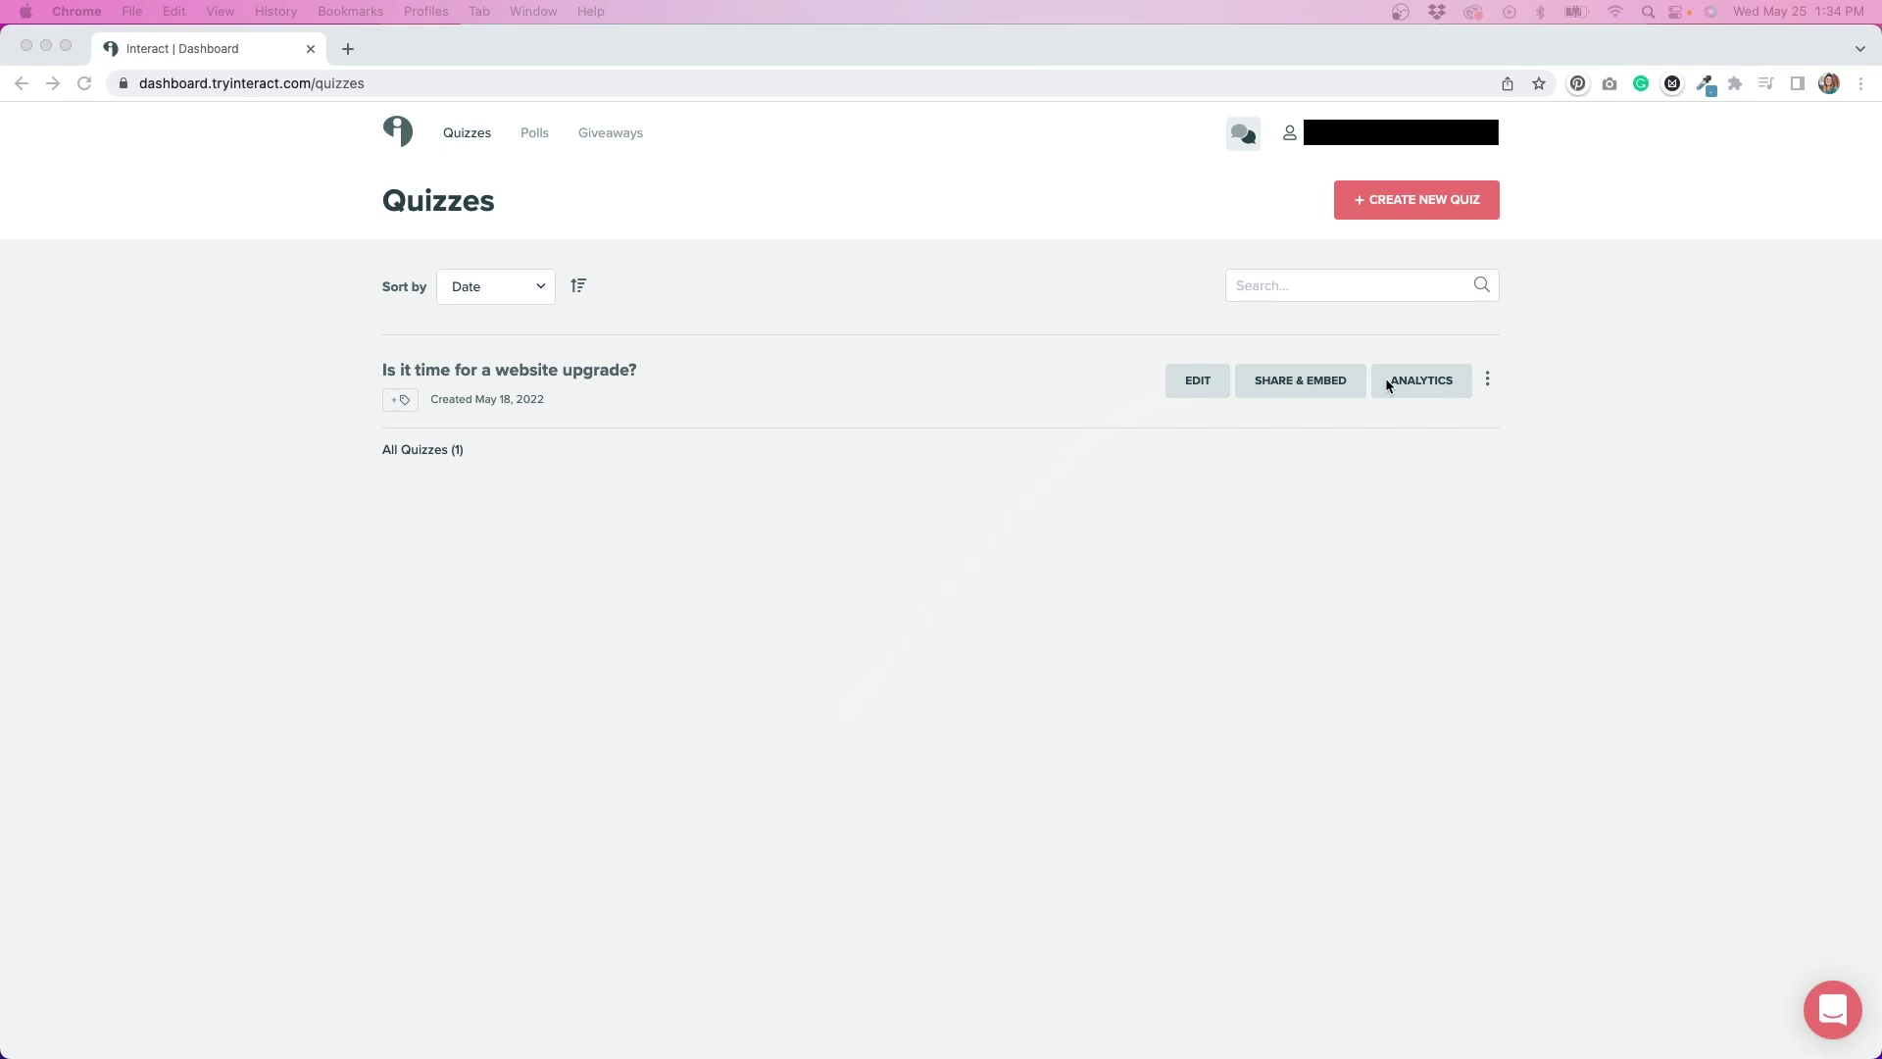
Start a new quiz and filter the template gallery to Branding & Design
left_click(1396, 205)
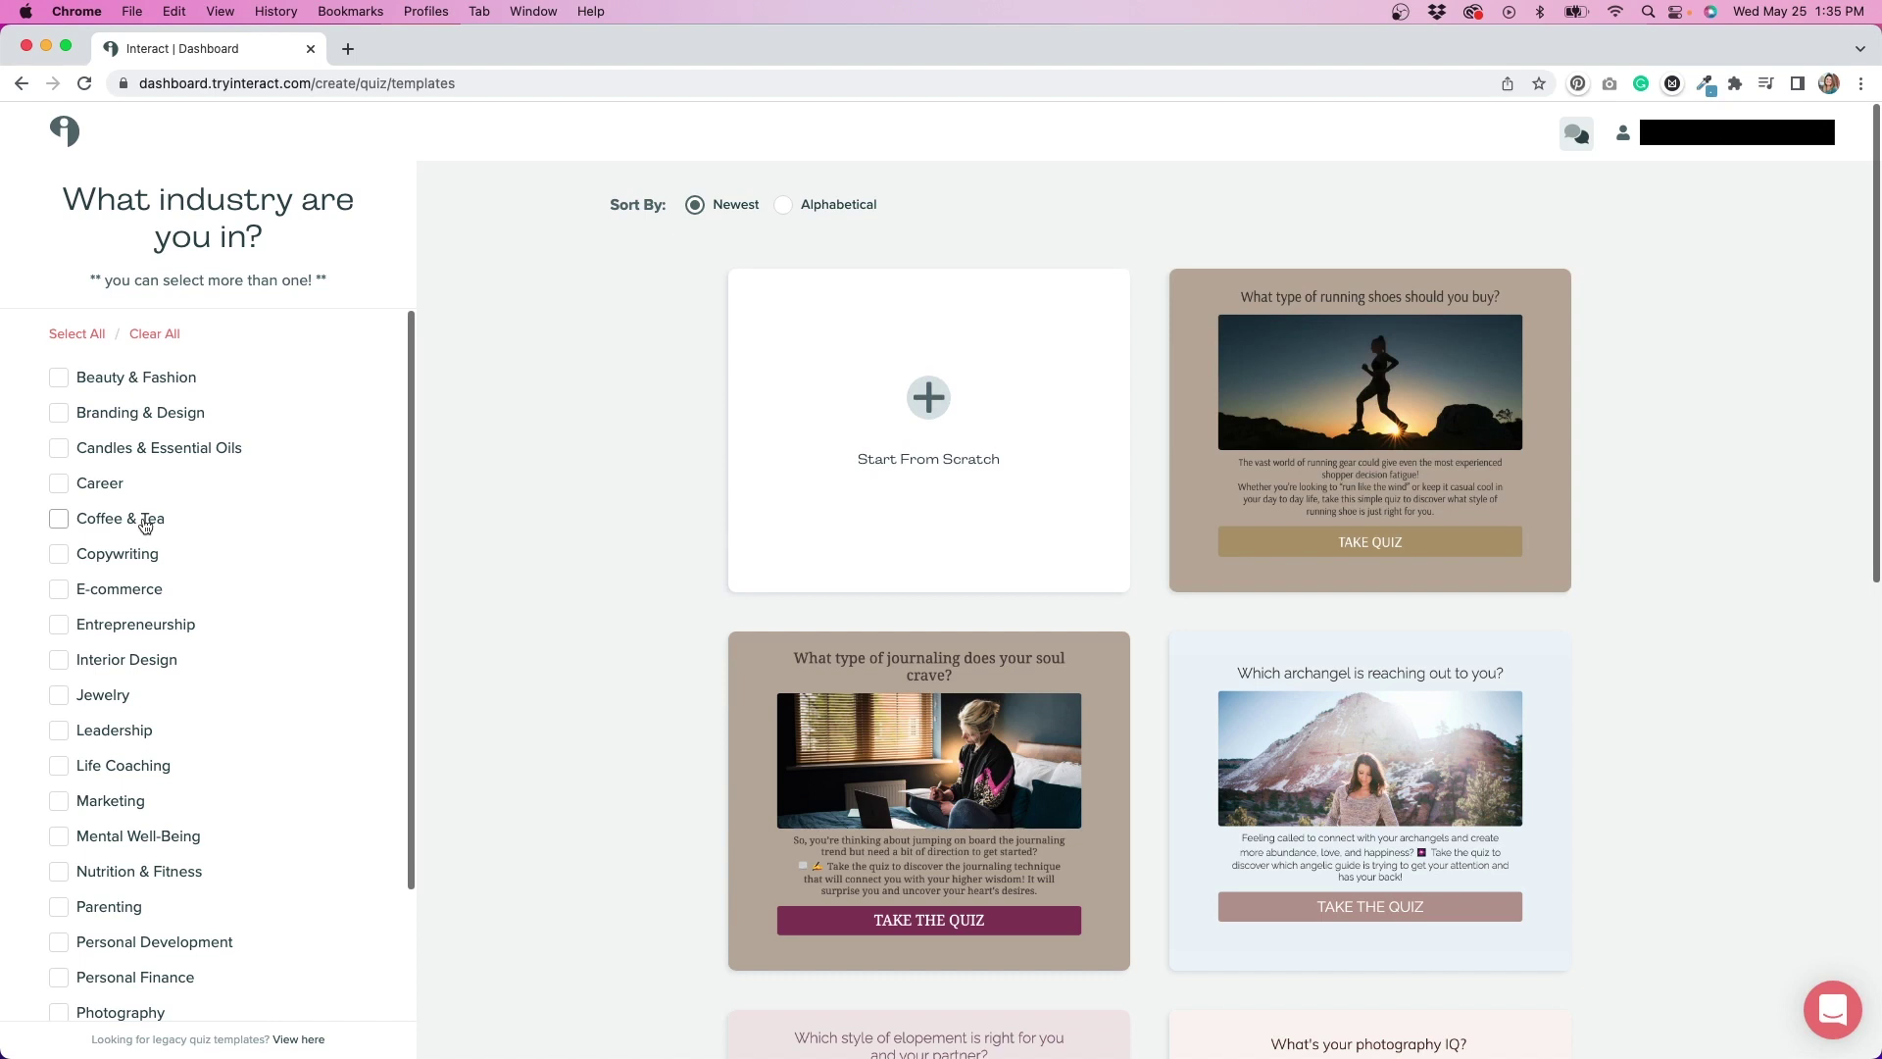
scroll(182, 624, "down", 3)
scroll(183, 624, "up", 3)
left_click(59, 416)
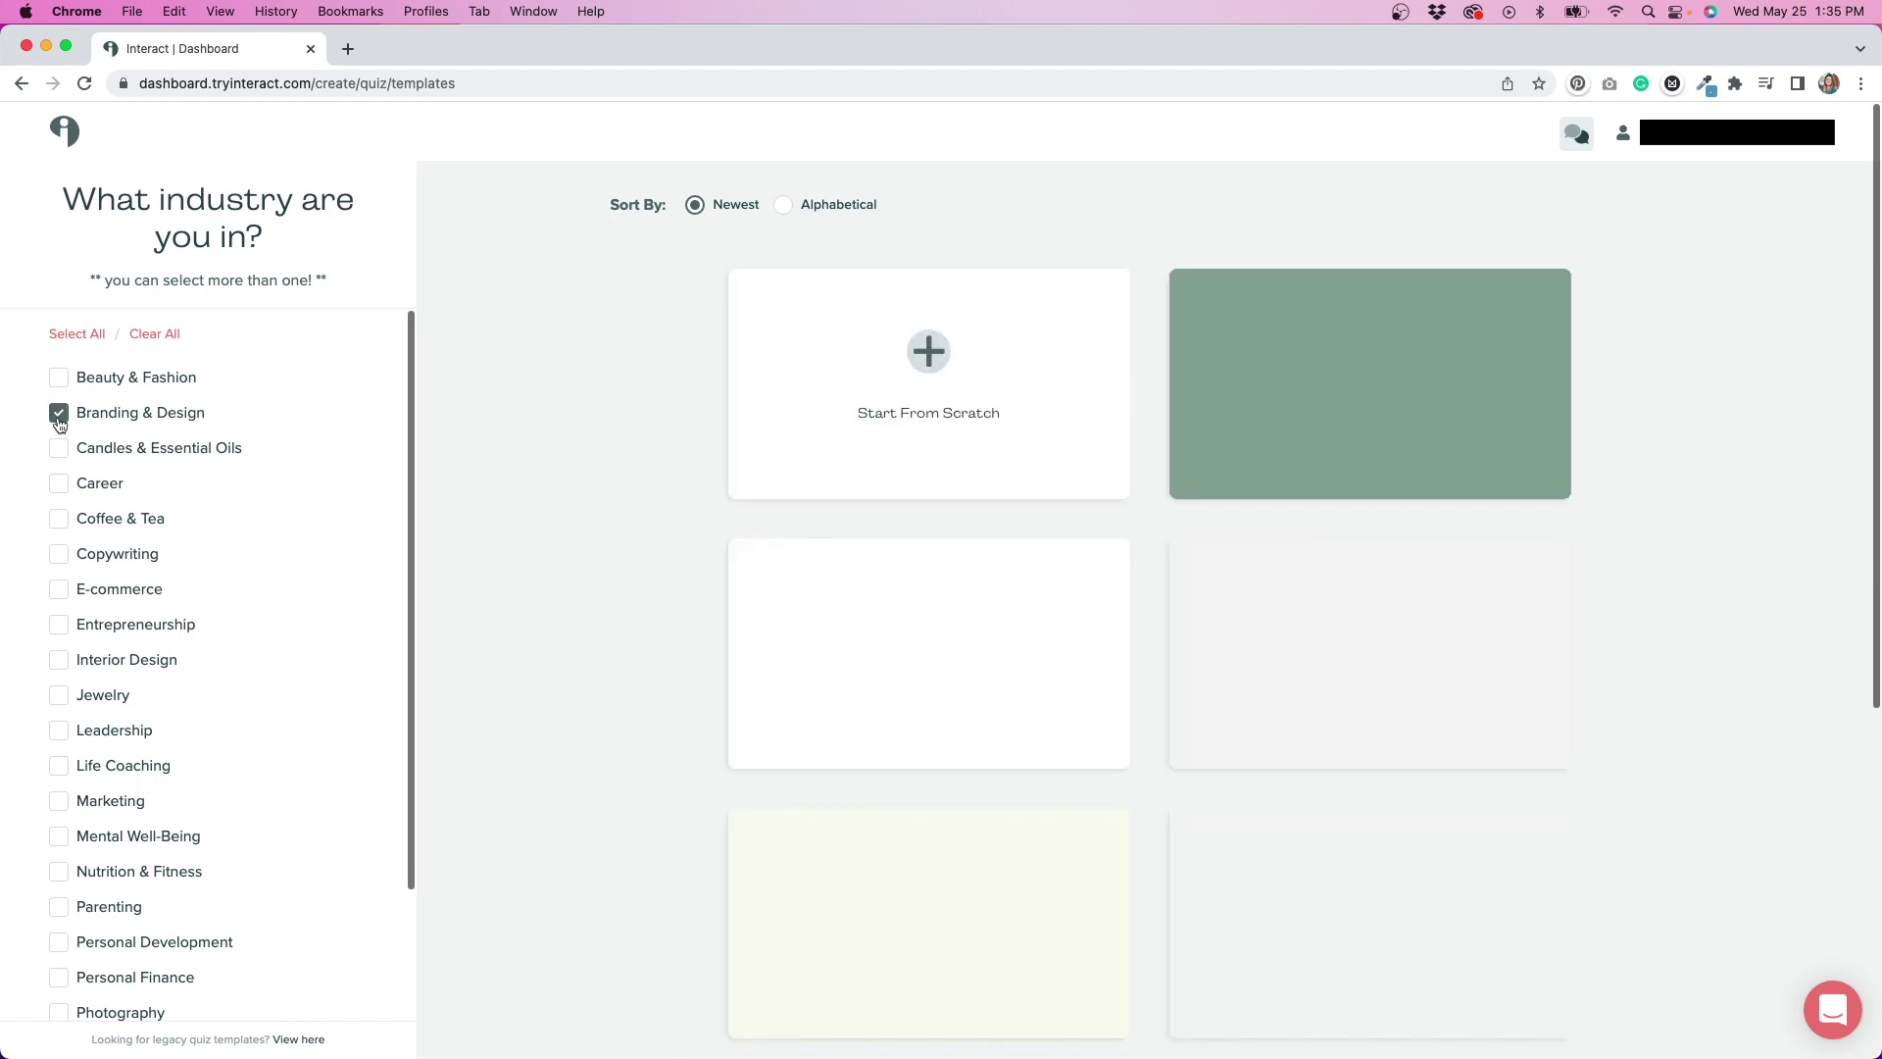
Browse the Branding & Design templates toward the 'Is it time for a website upgrade?' quiz
mouse_move(881, 745)
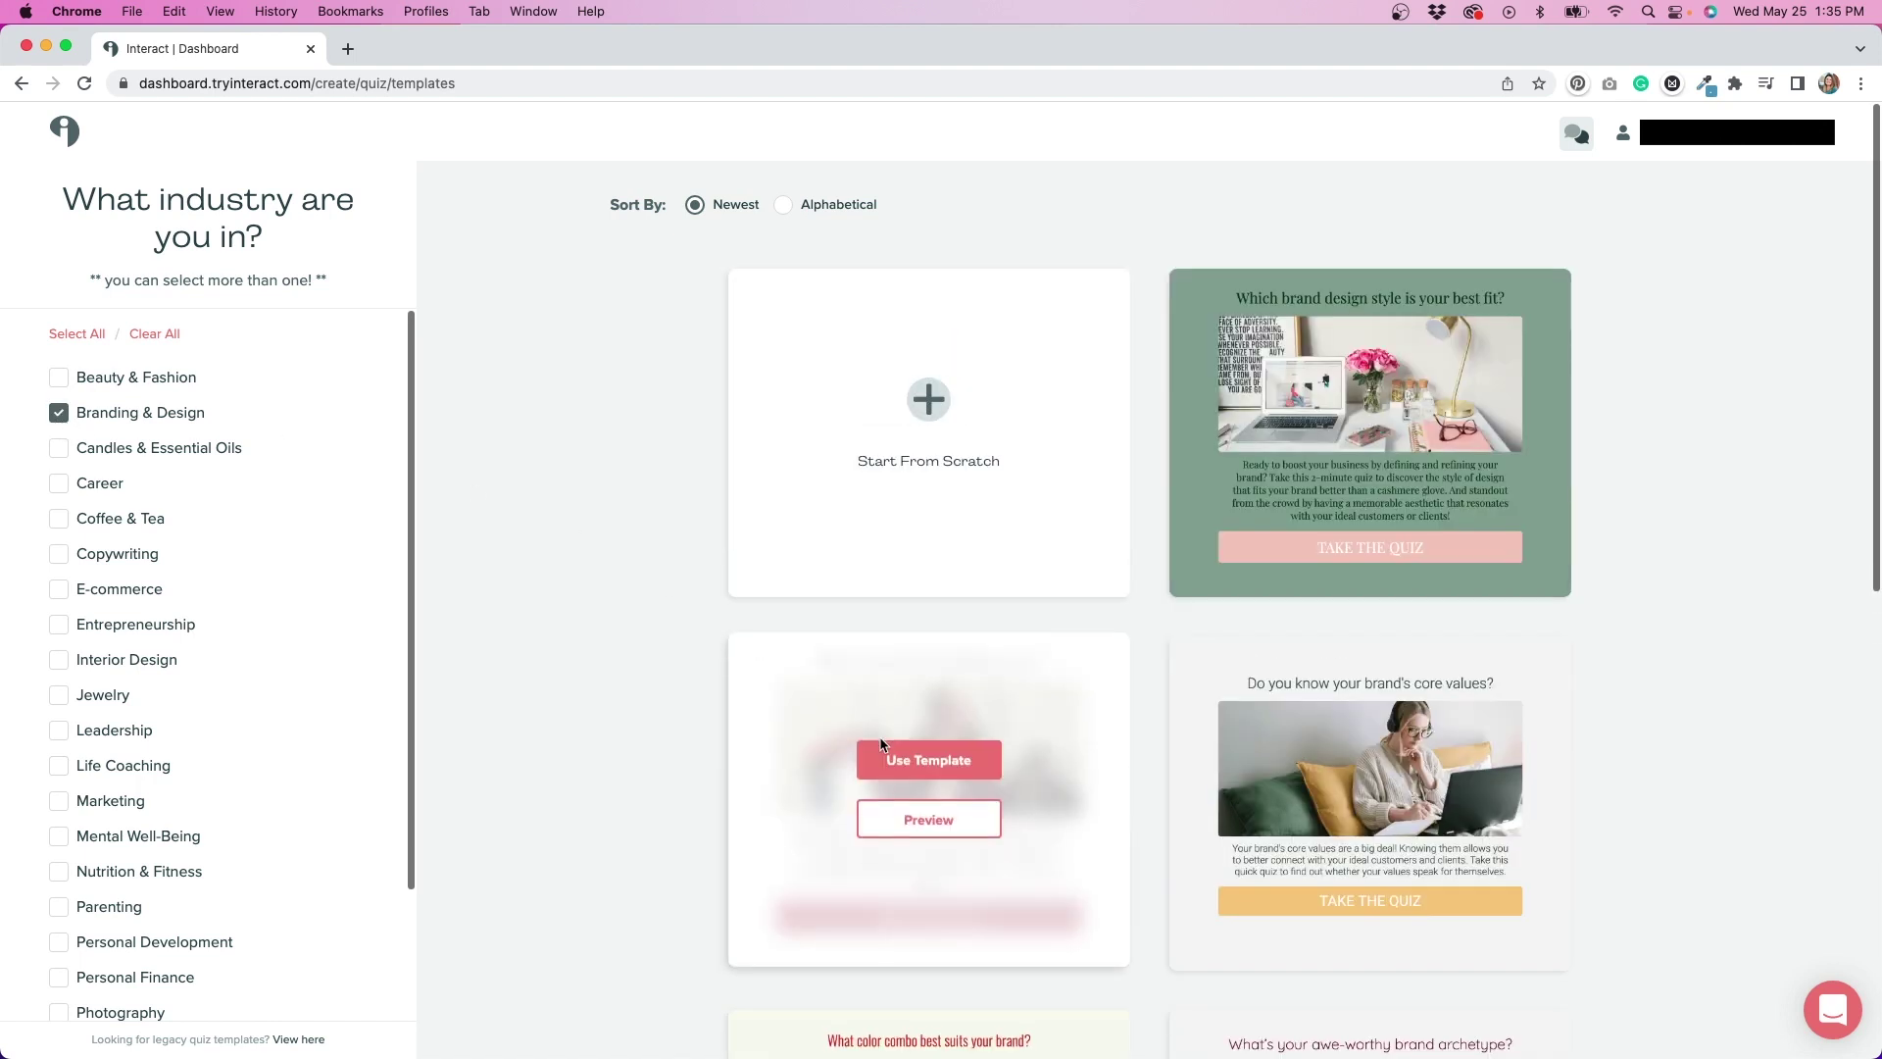
scroll(1539, 737, "down", 3)
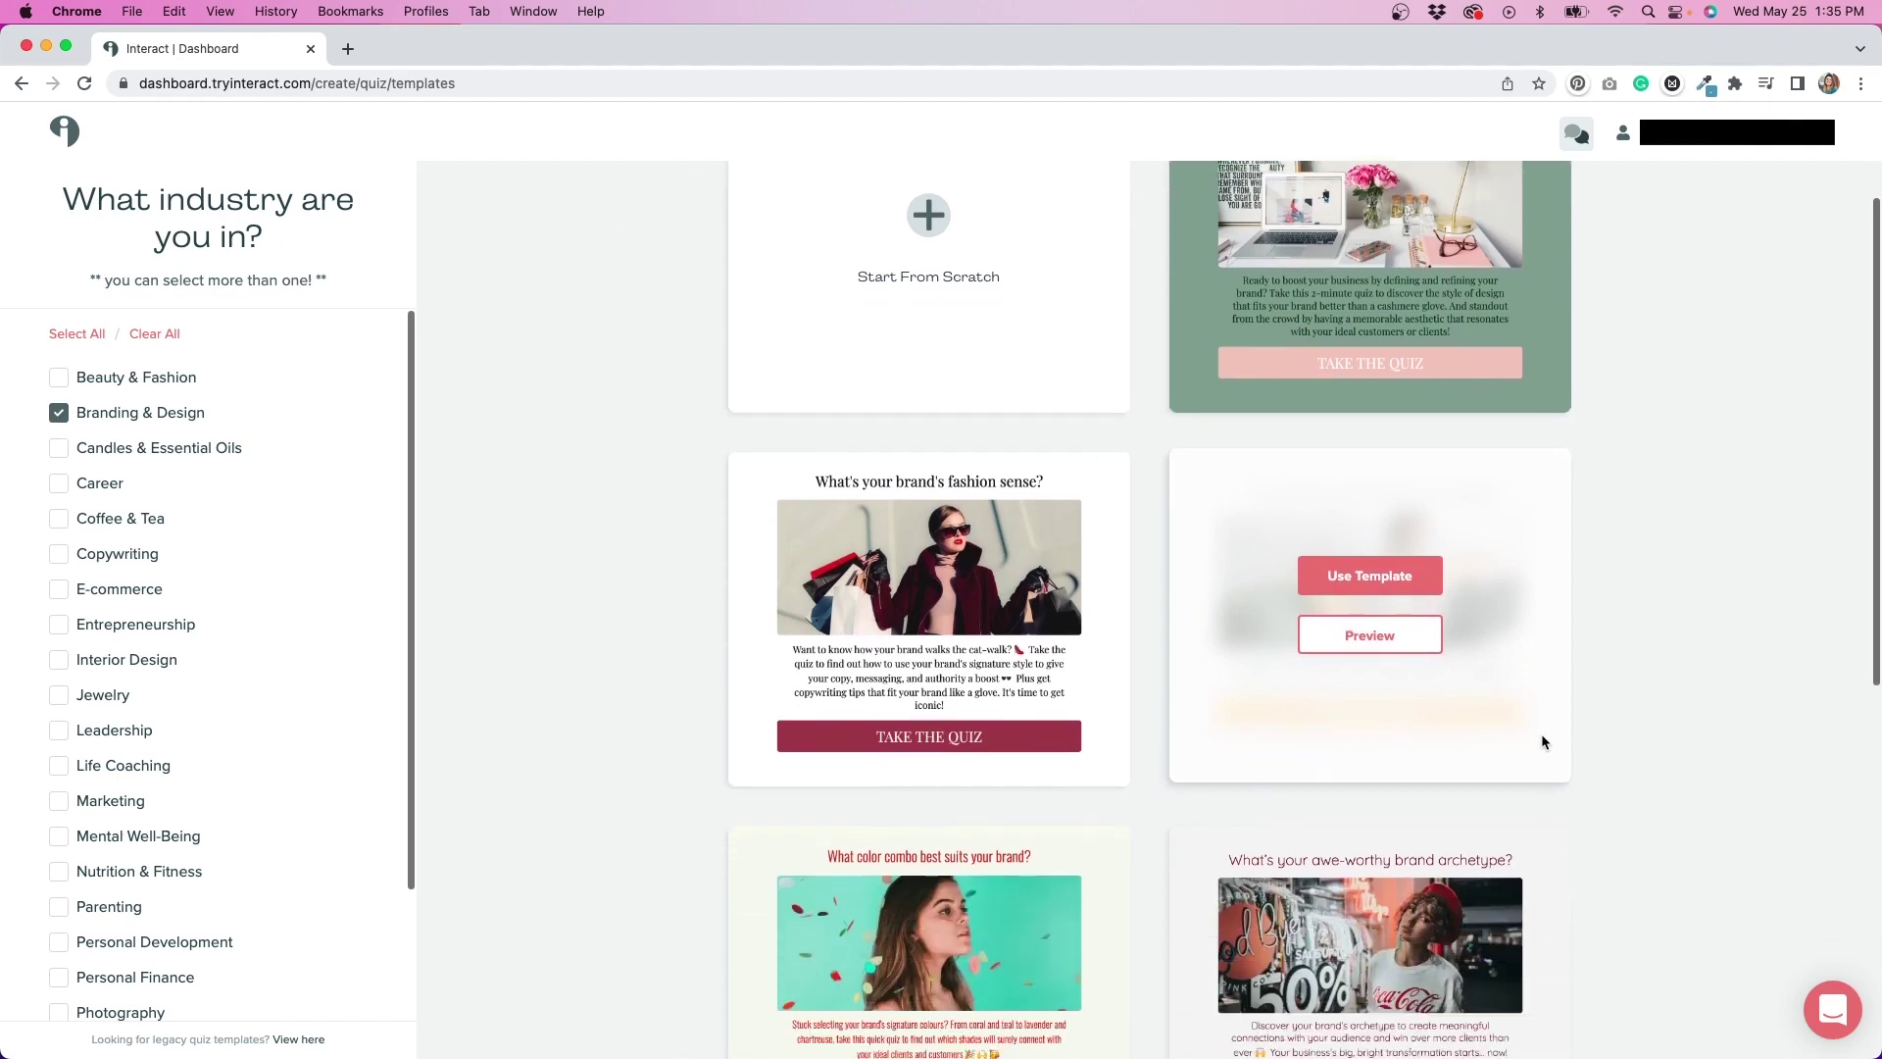
scroll(1541, 742, "down", 5)
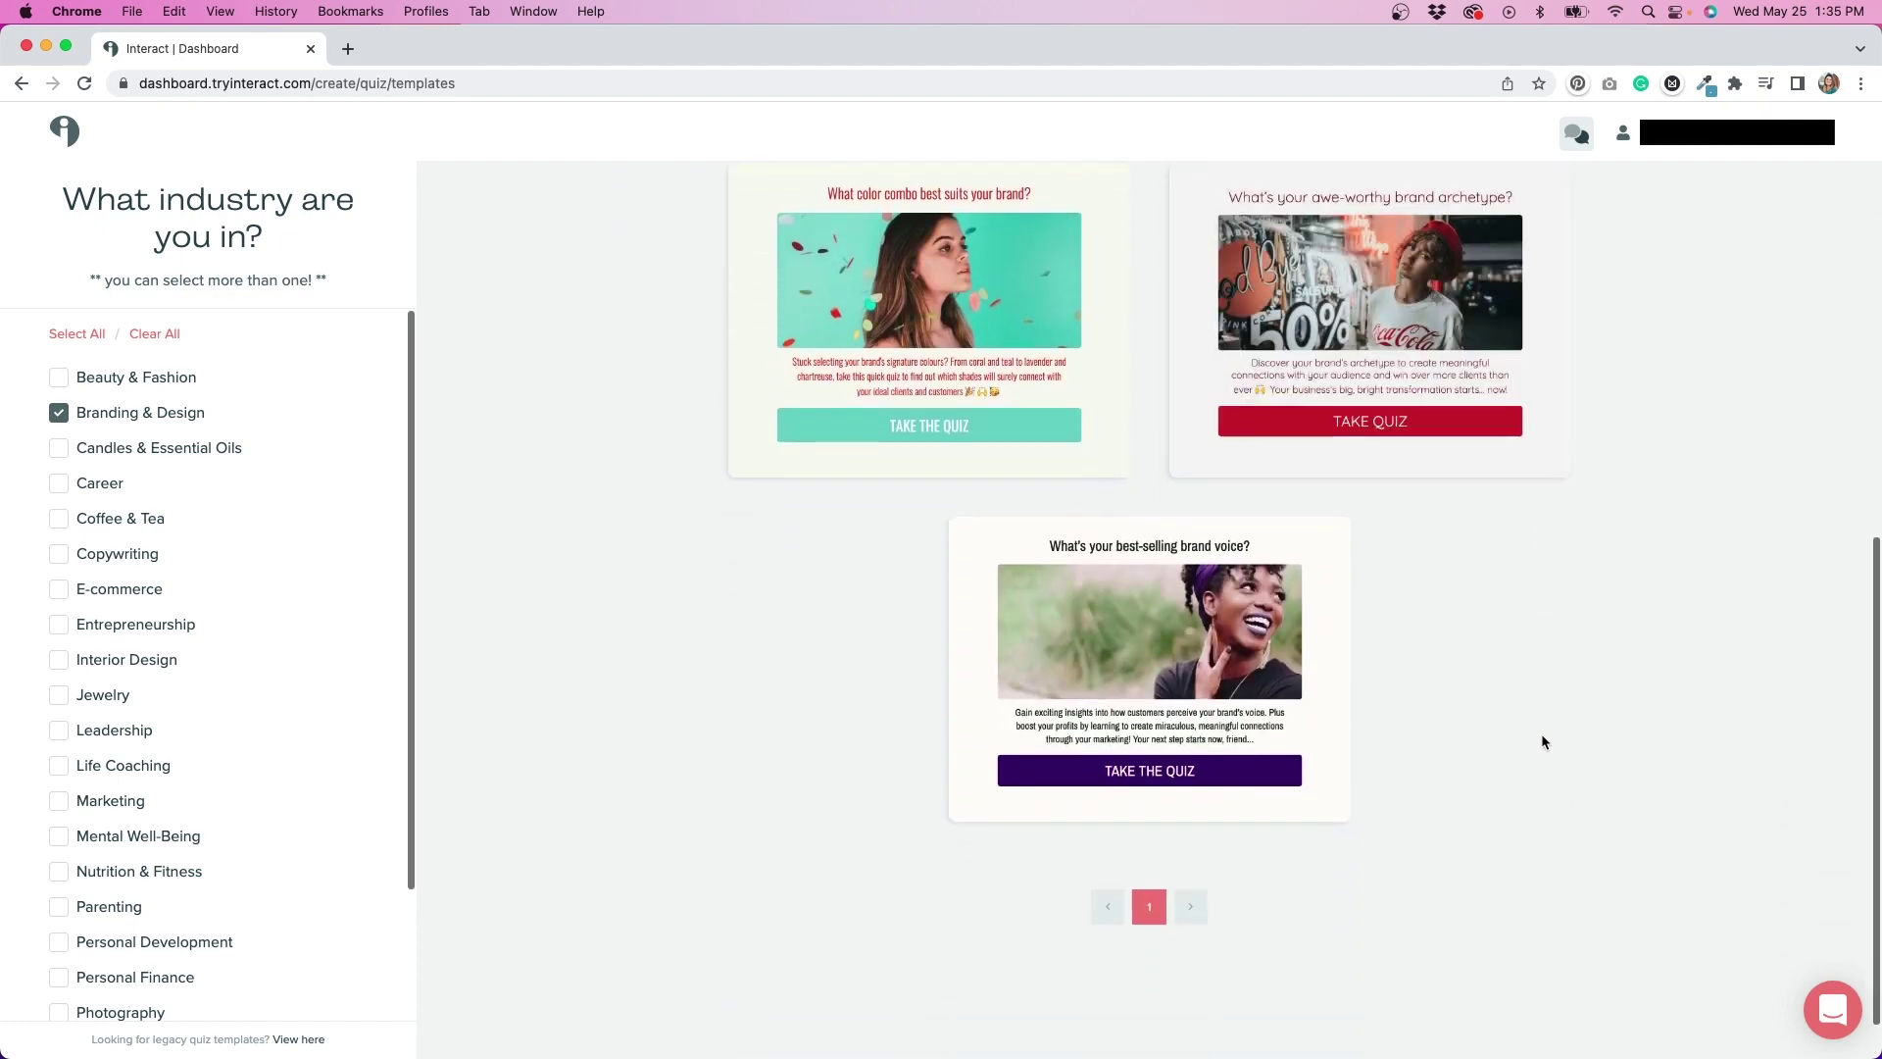
scroll(1541, 742, "up", 5)
mouse_move(1542, 736)
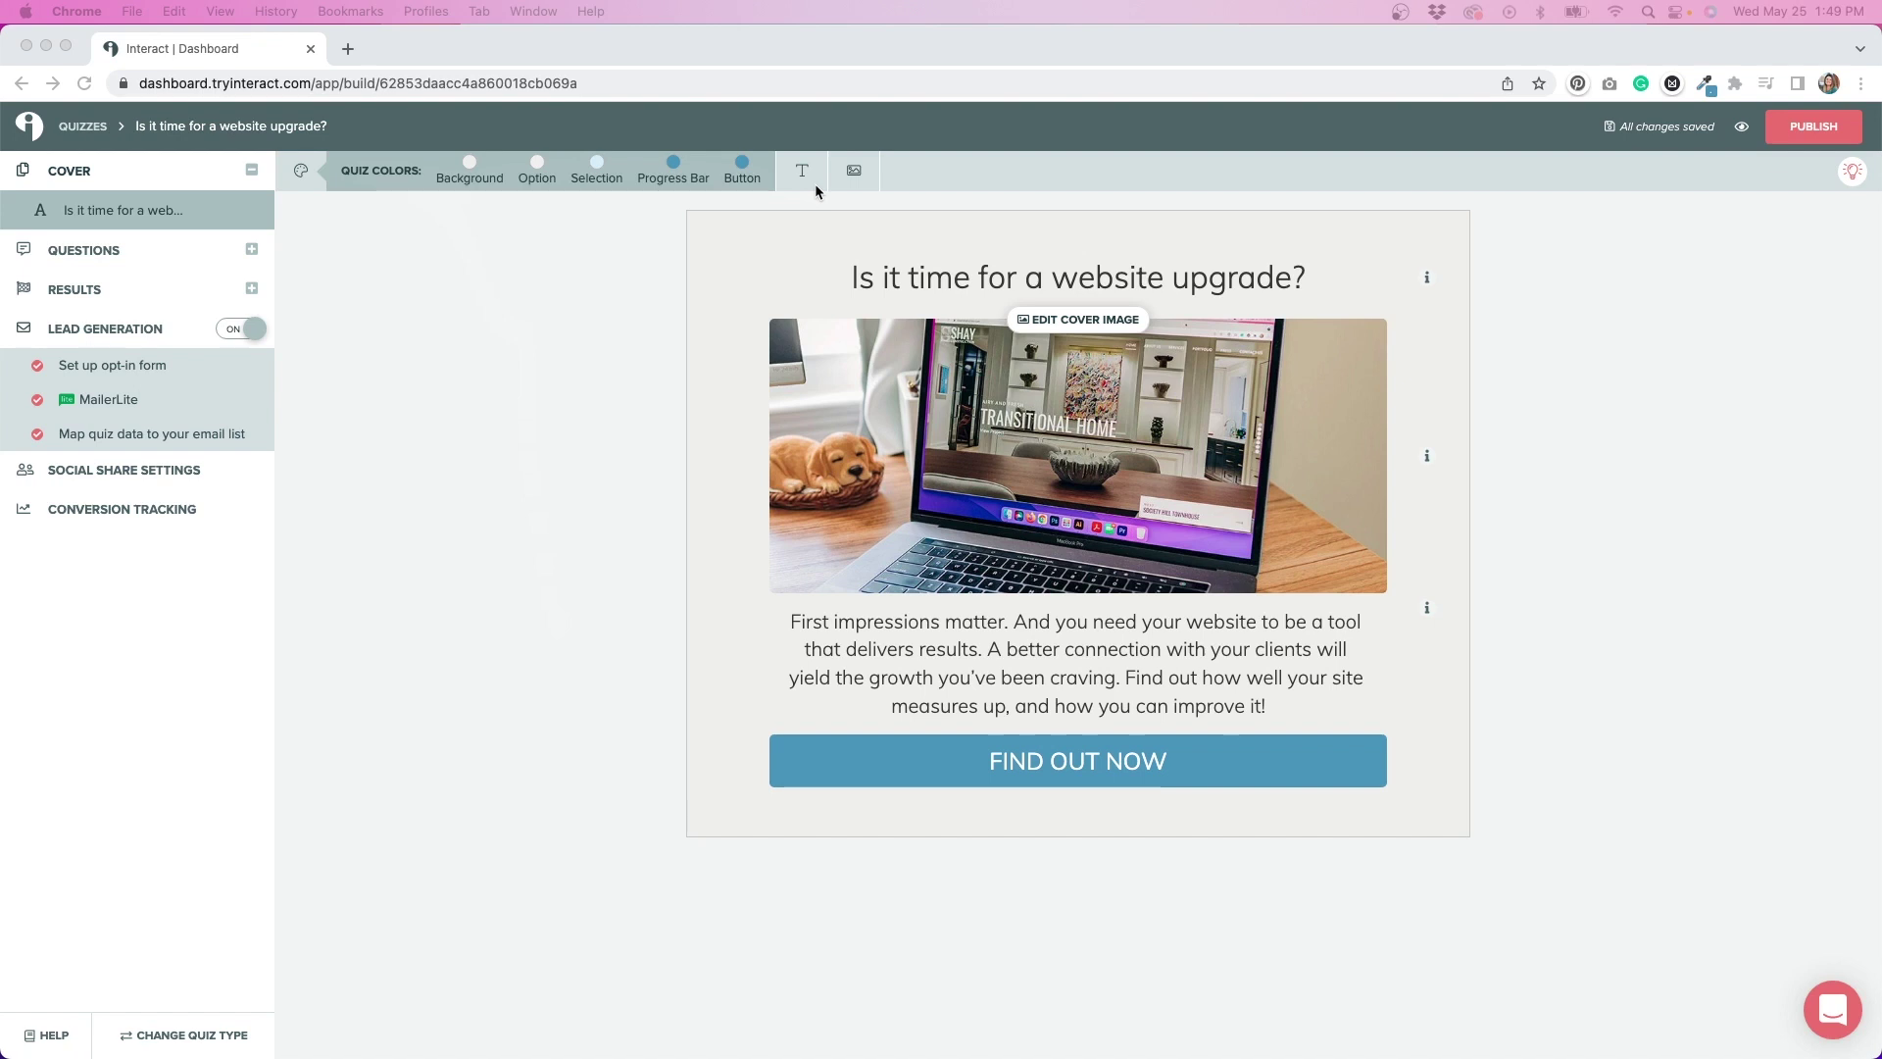
left_click(1091, 410)
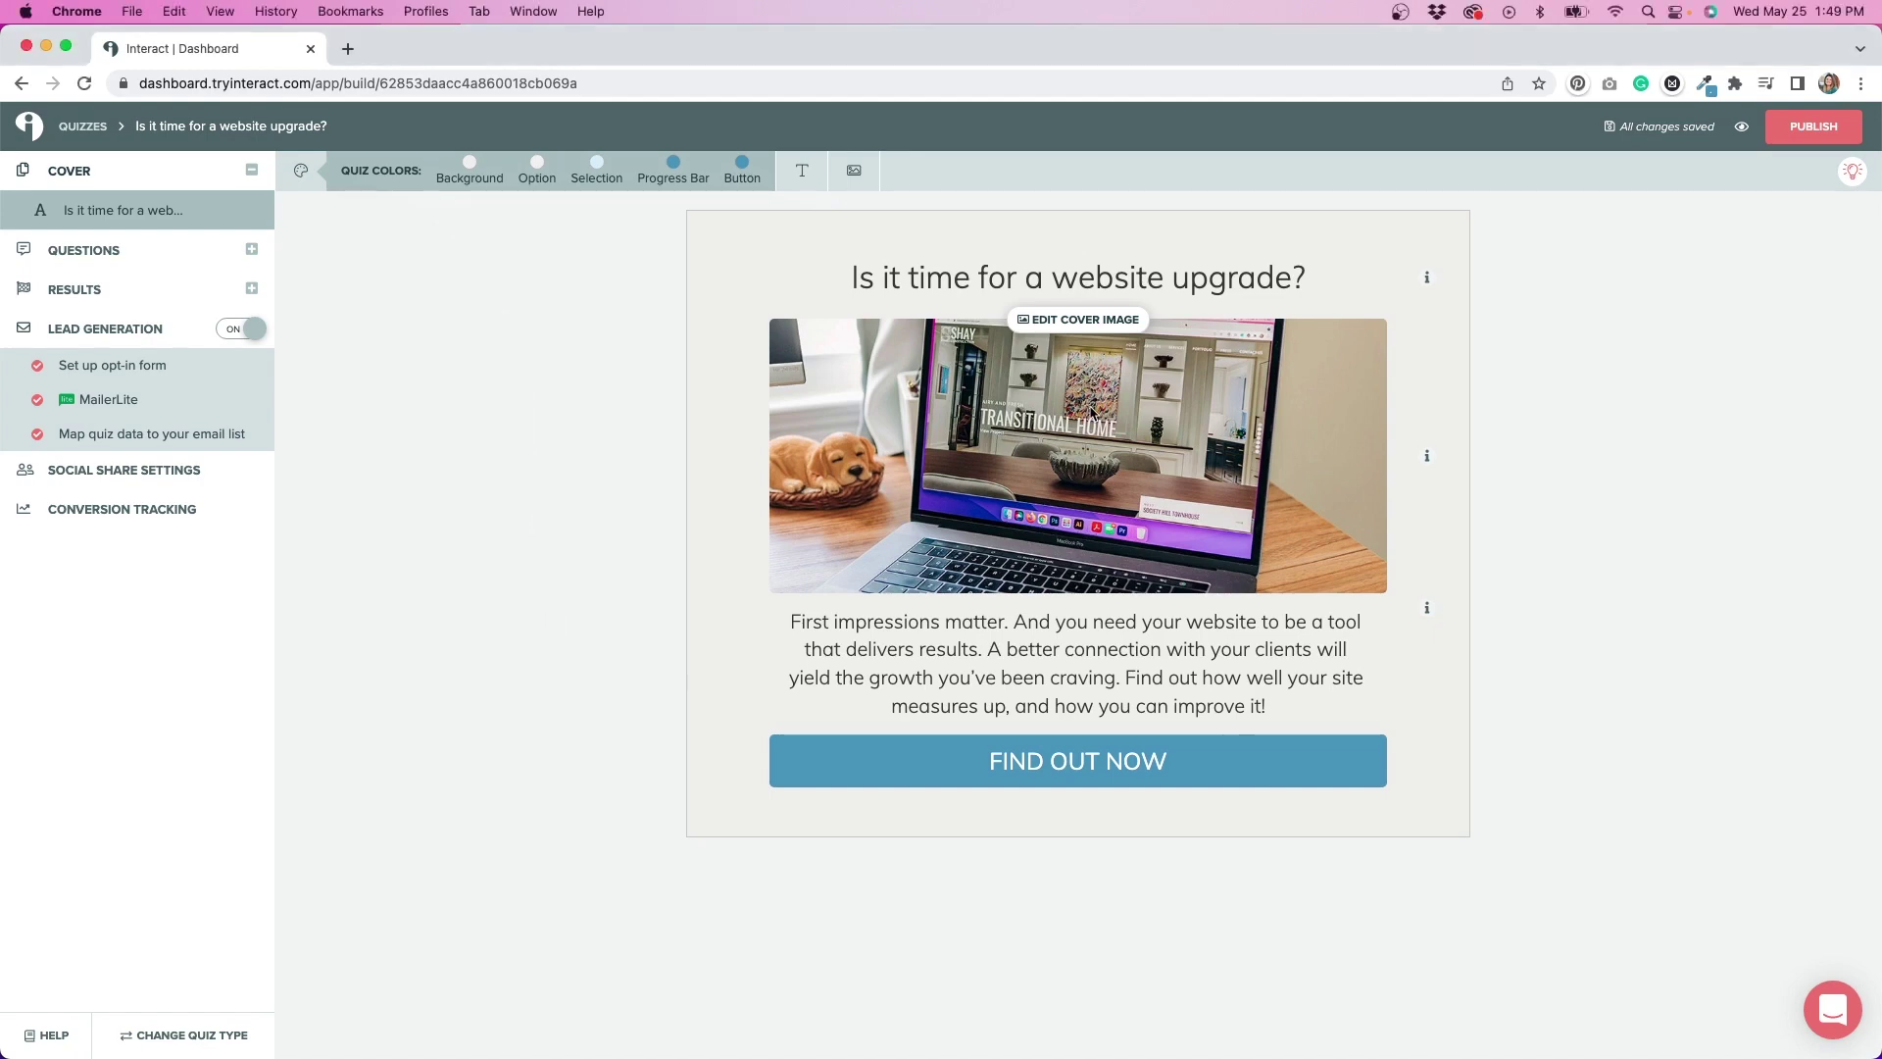
Discard the cover's laptop photo via Replace Image without choosing a new image
left_click(1093, 320)
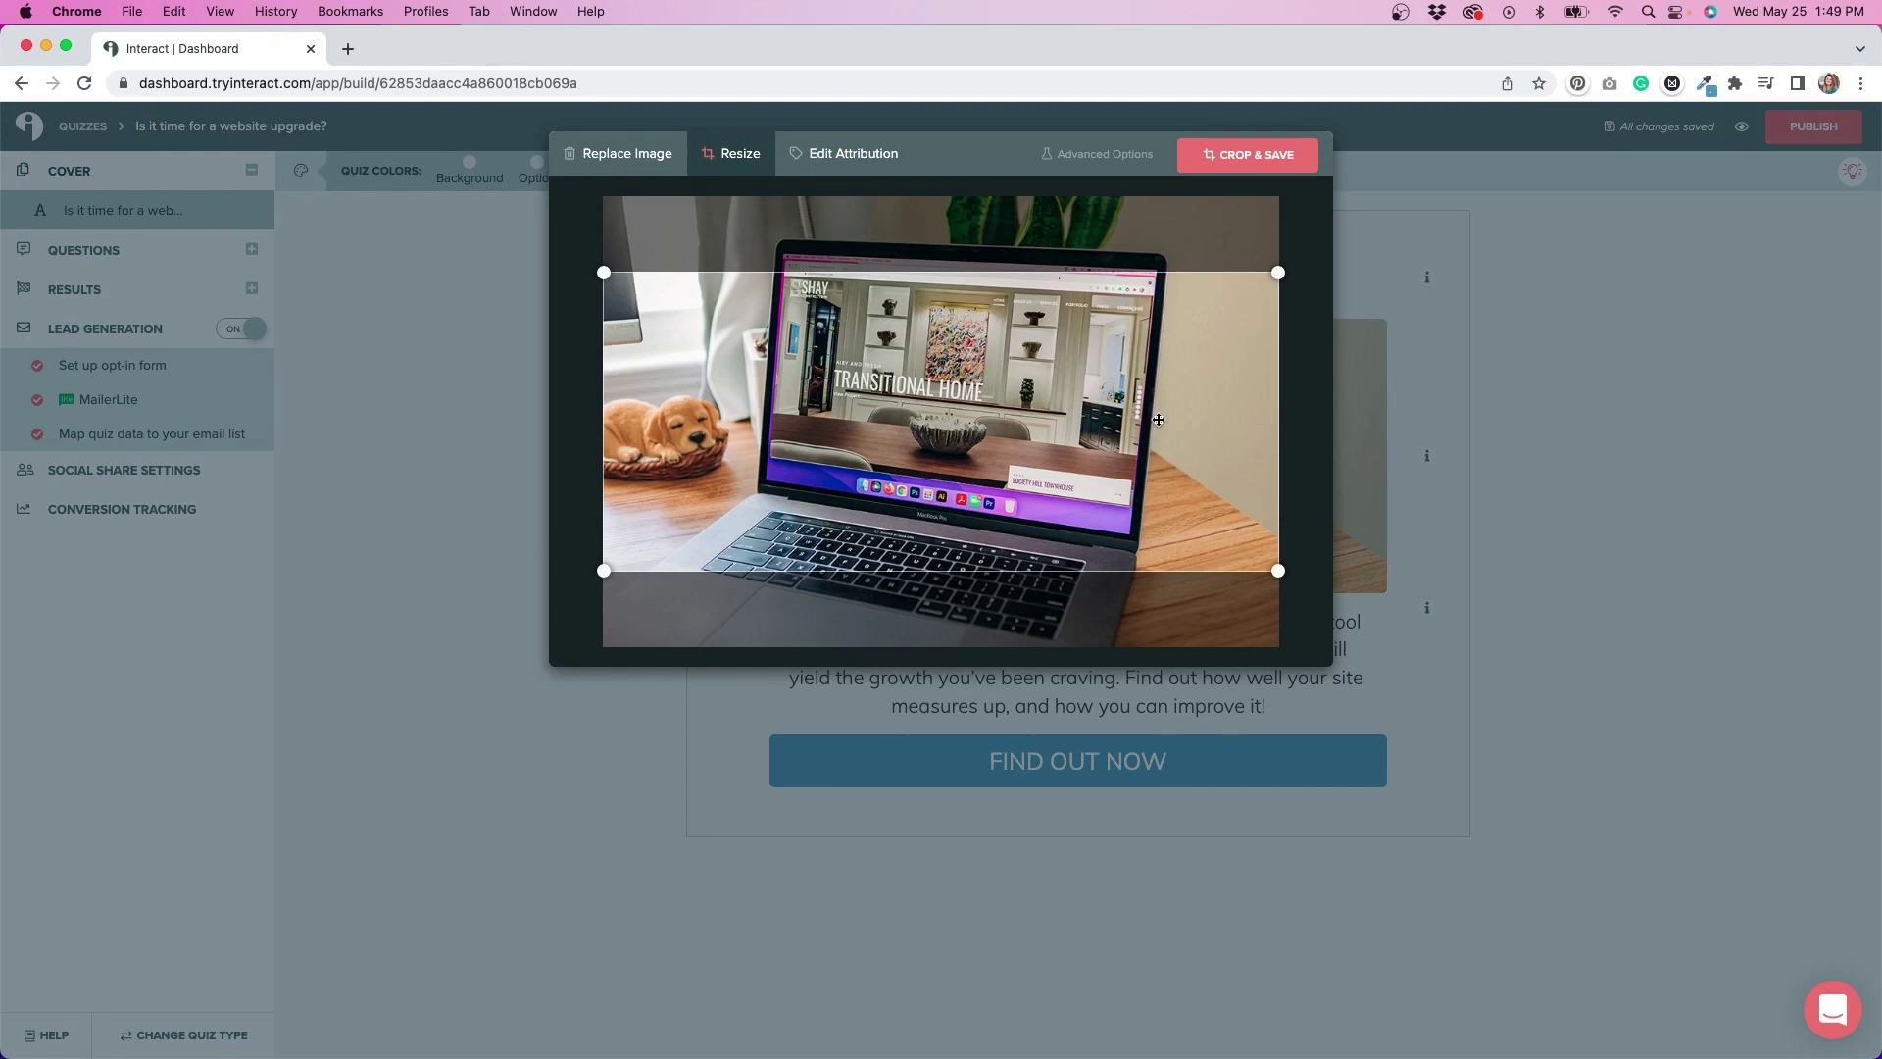
left_click(647, 163)
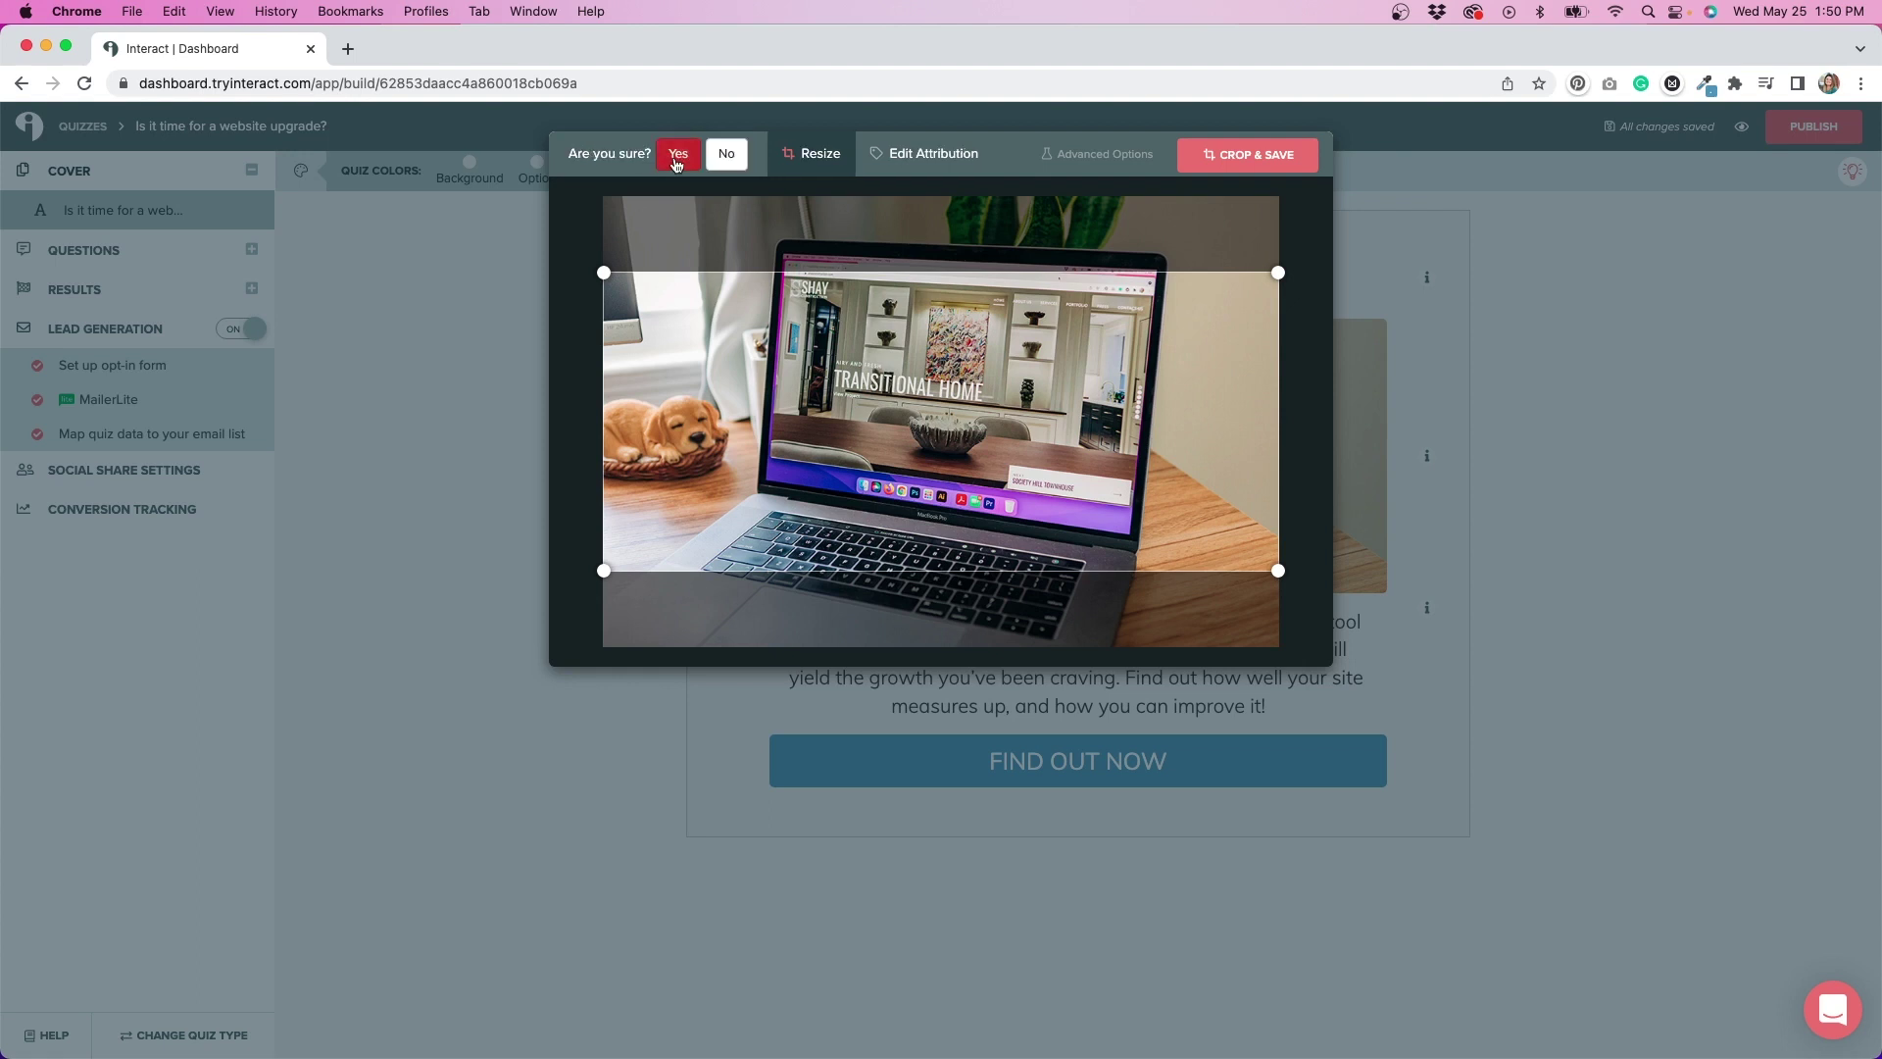
left_click(675, 165)
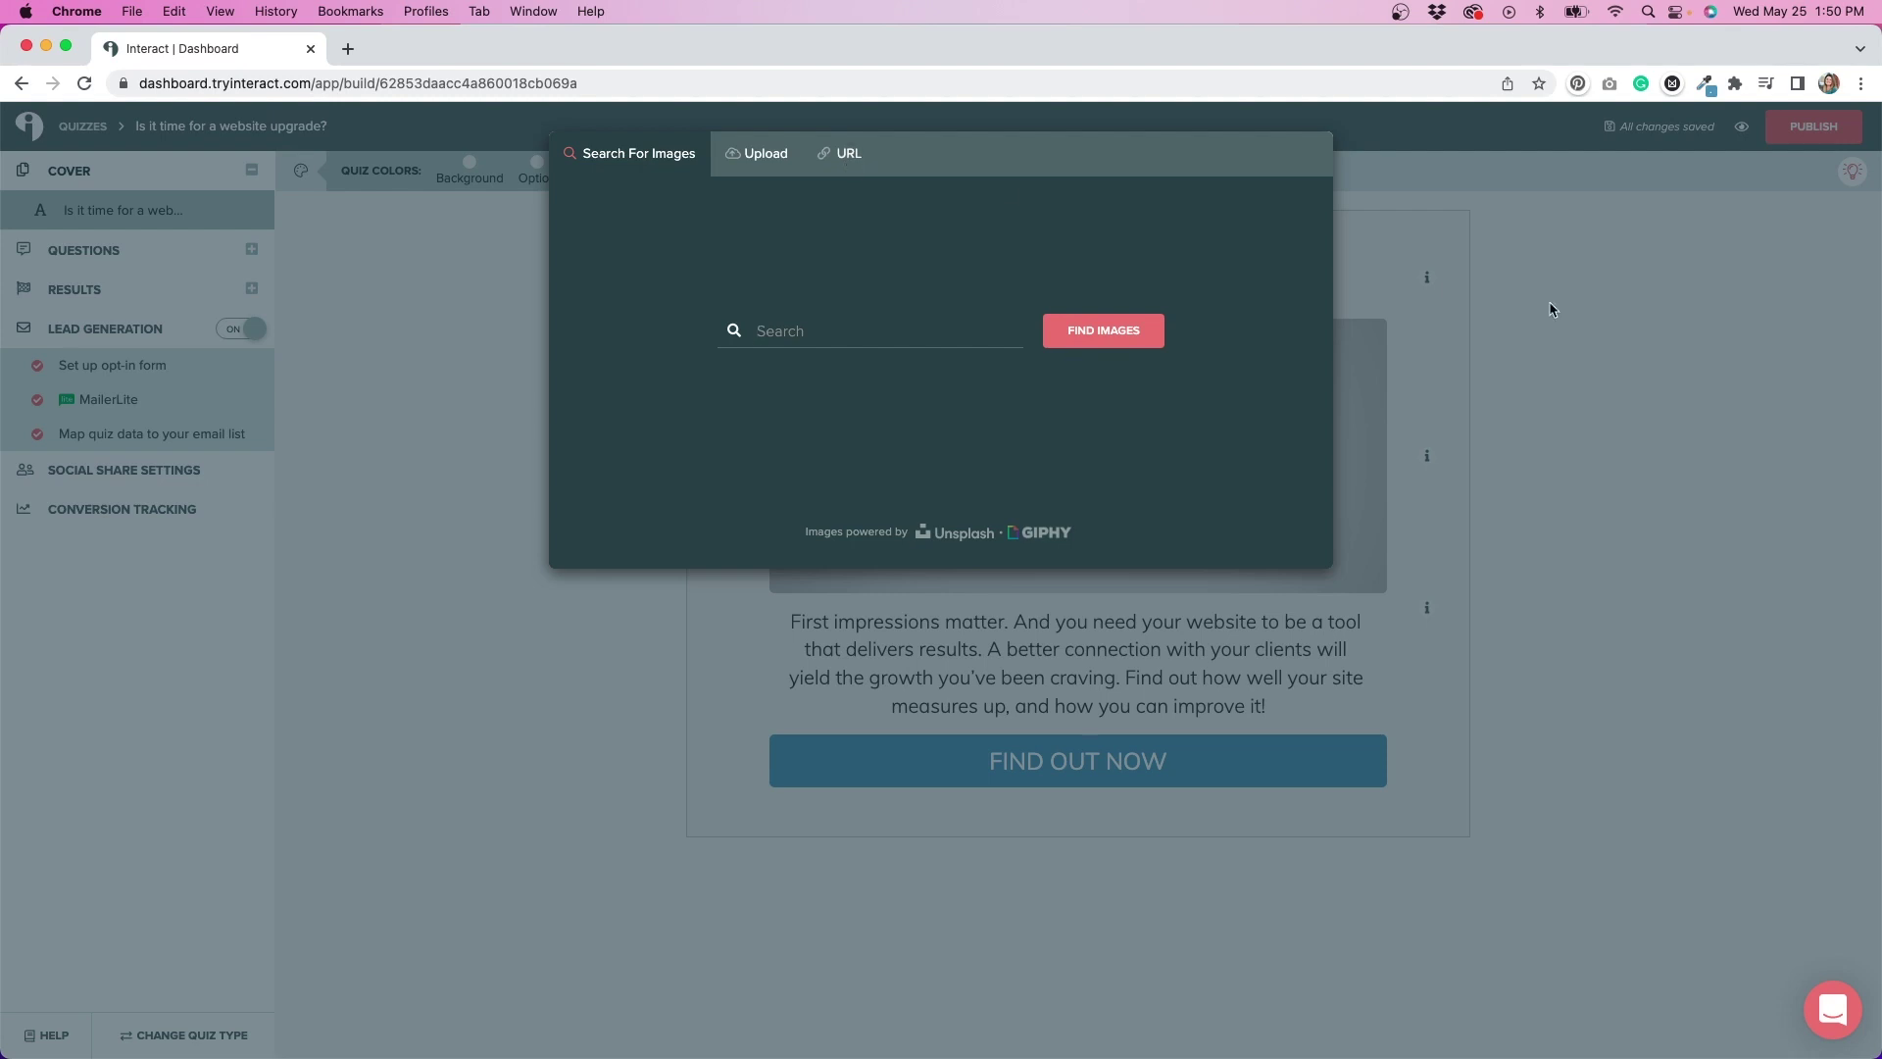
left_click(1716, 361)
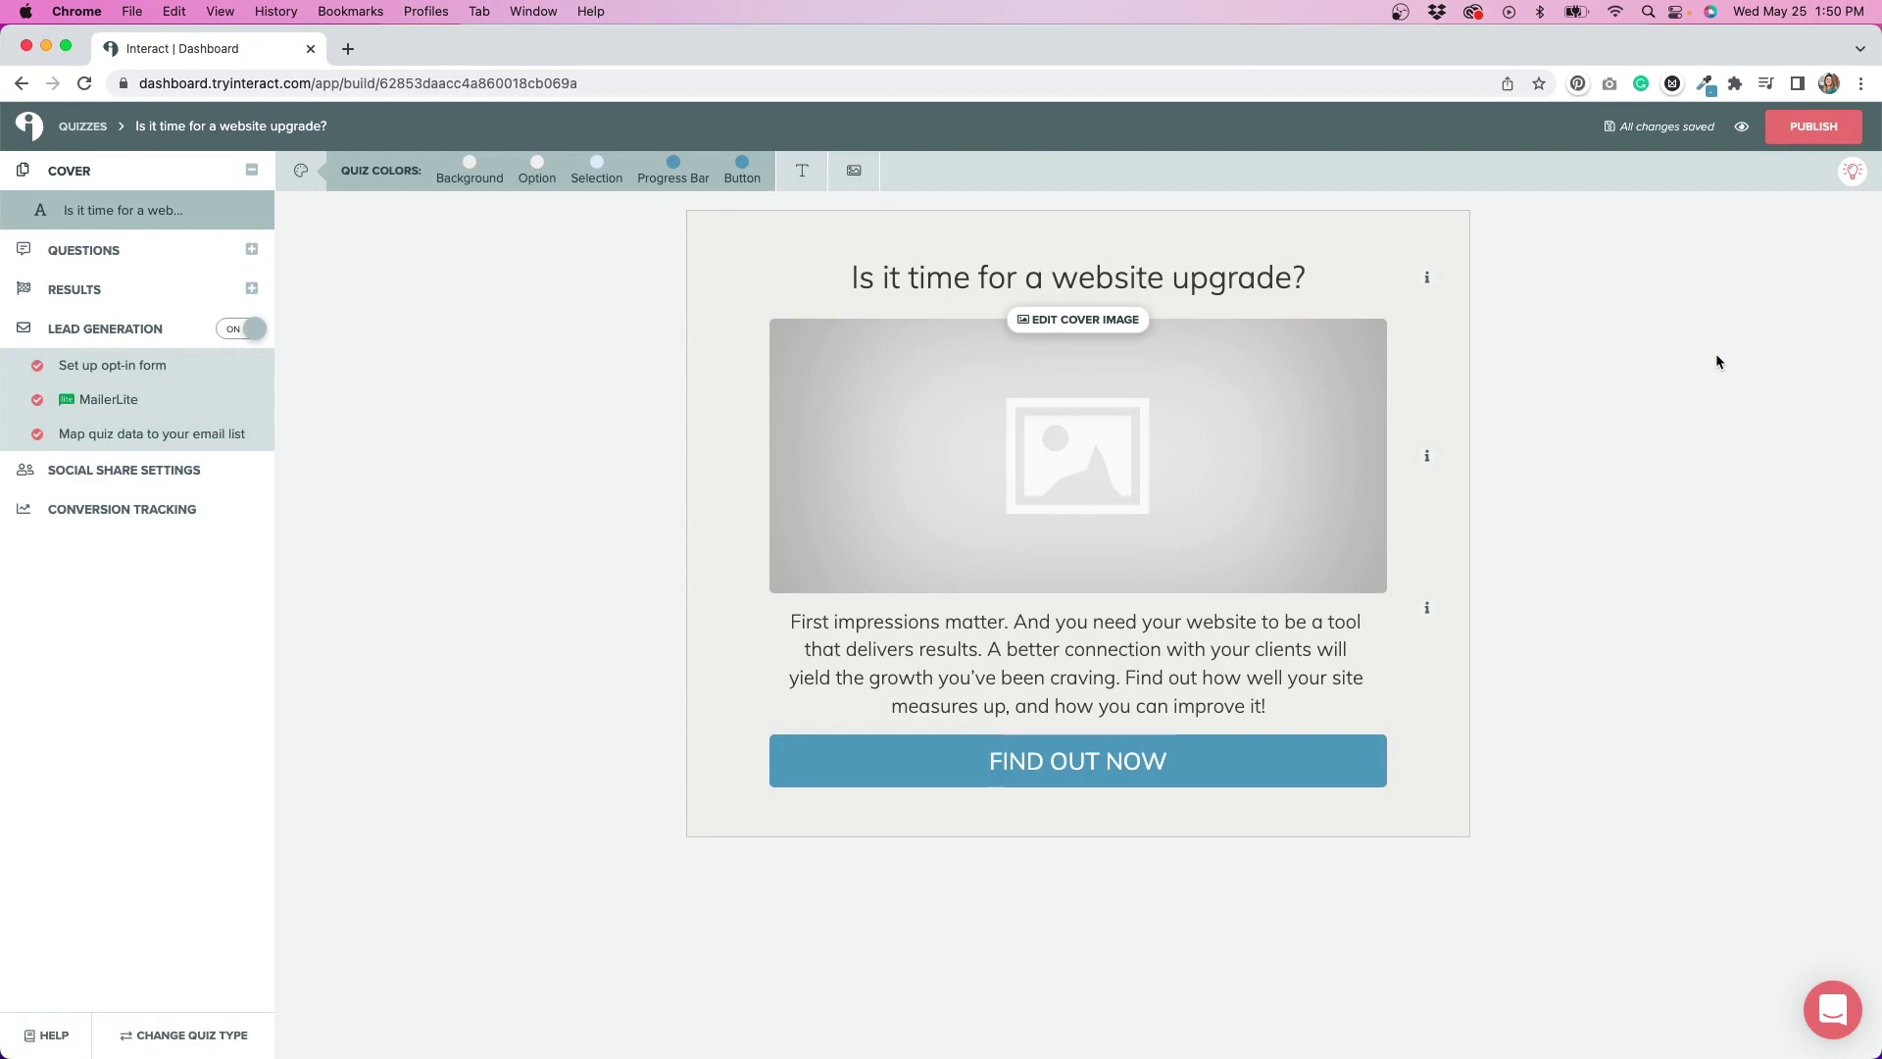
Show the questions and the result correlations for 'How old is your website?'
left_click(117, 258)
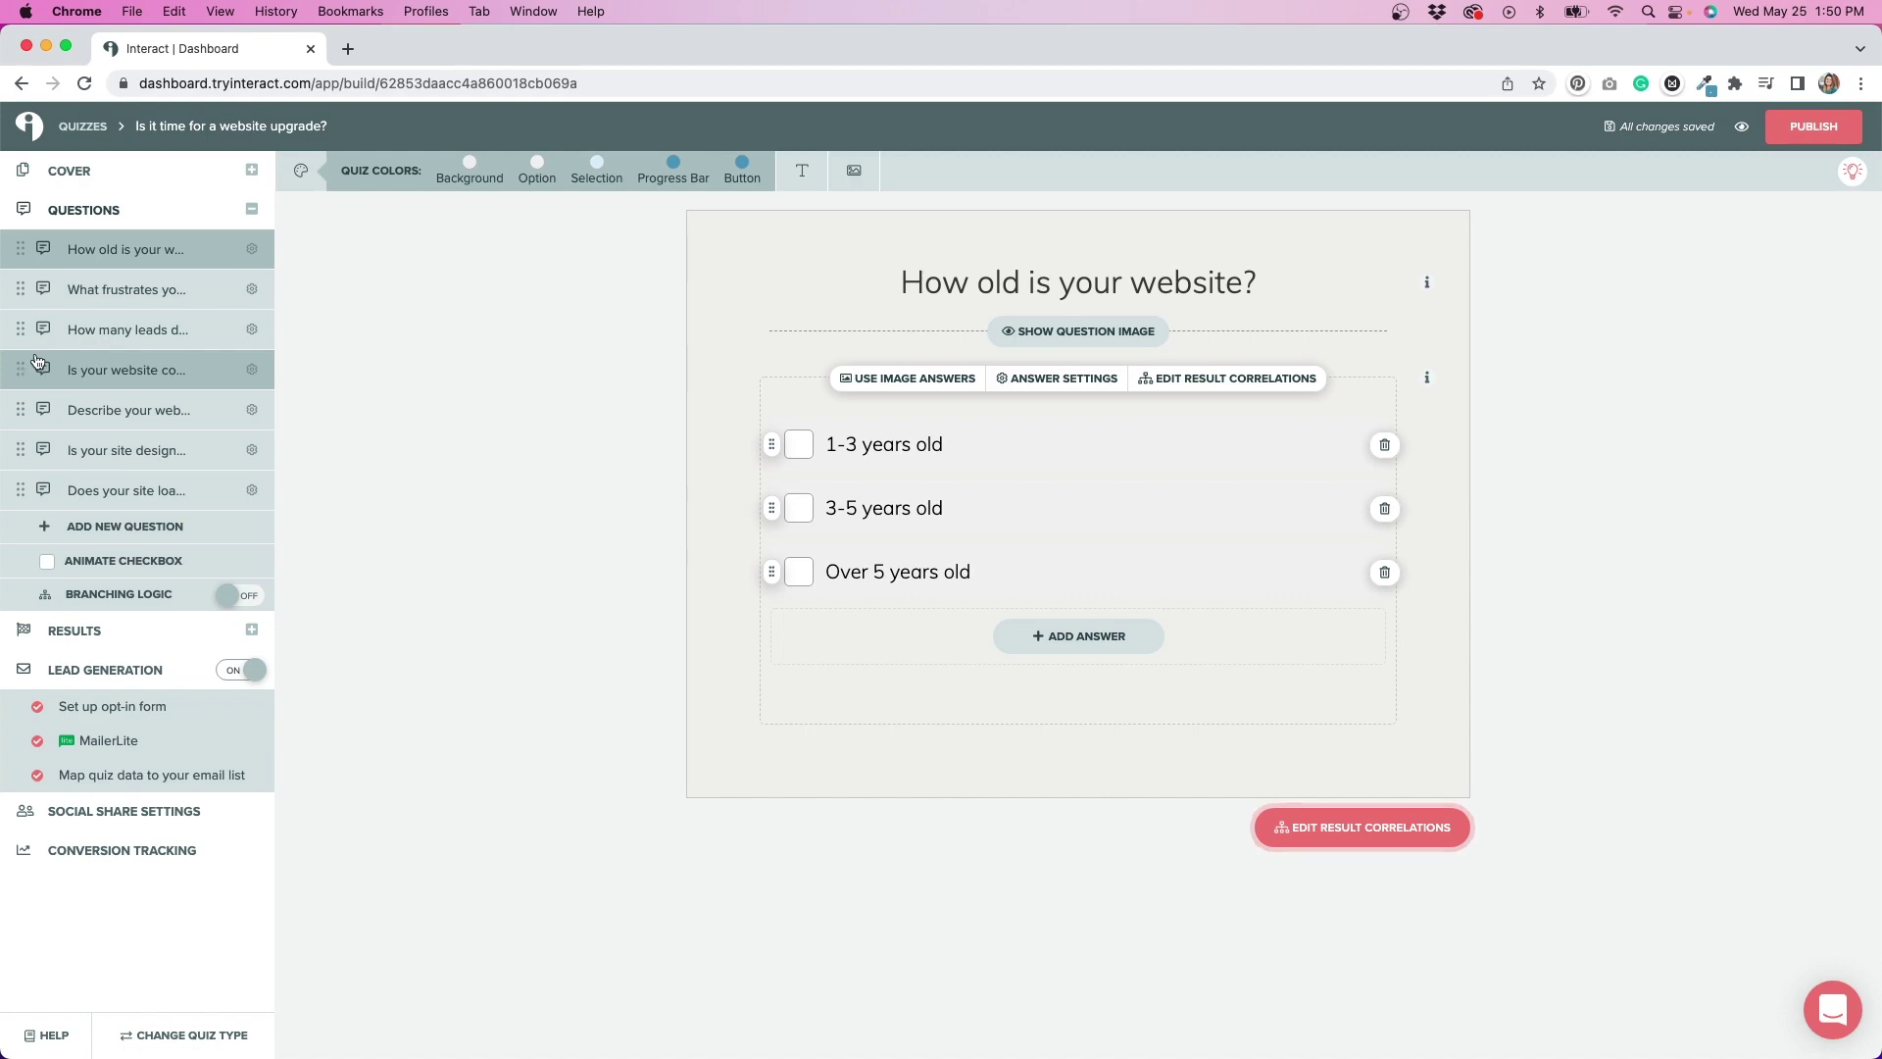
left_click(1278, 385)
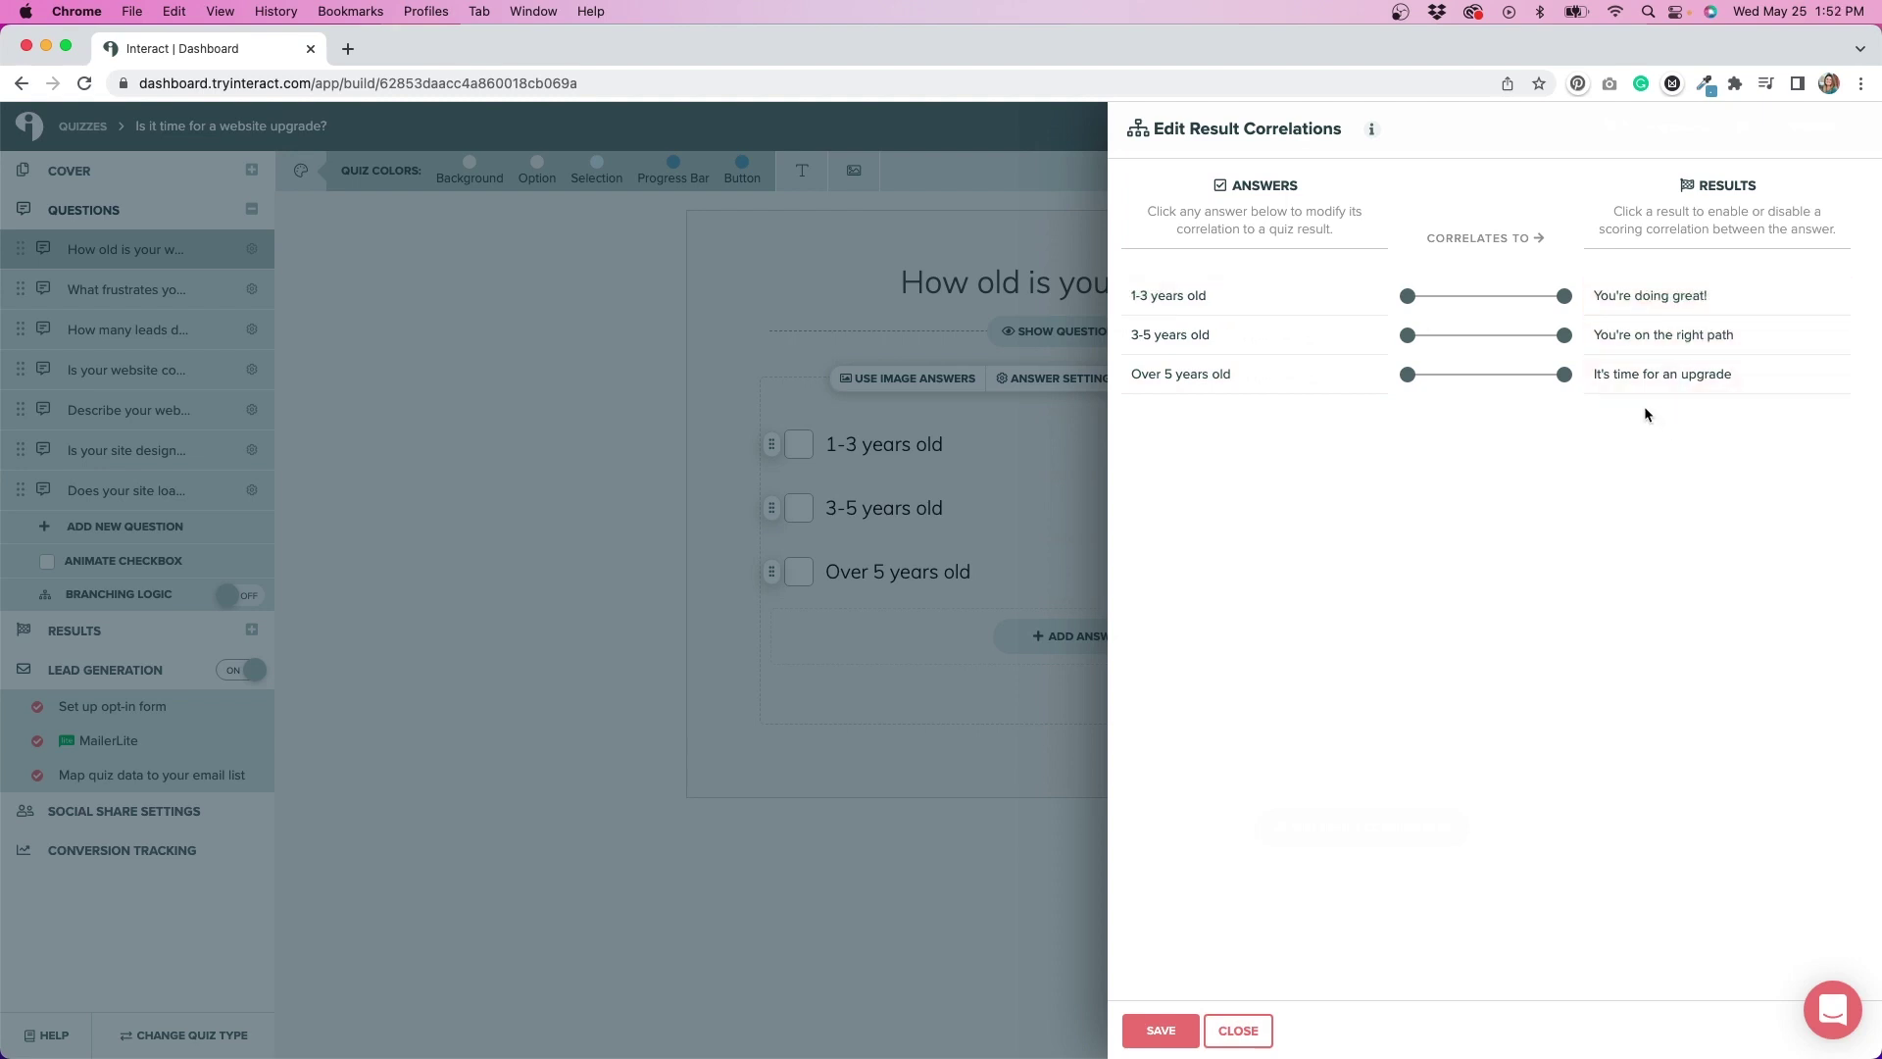
left_click(1235, 1031)
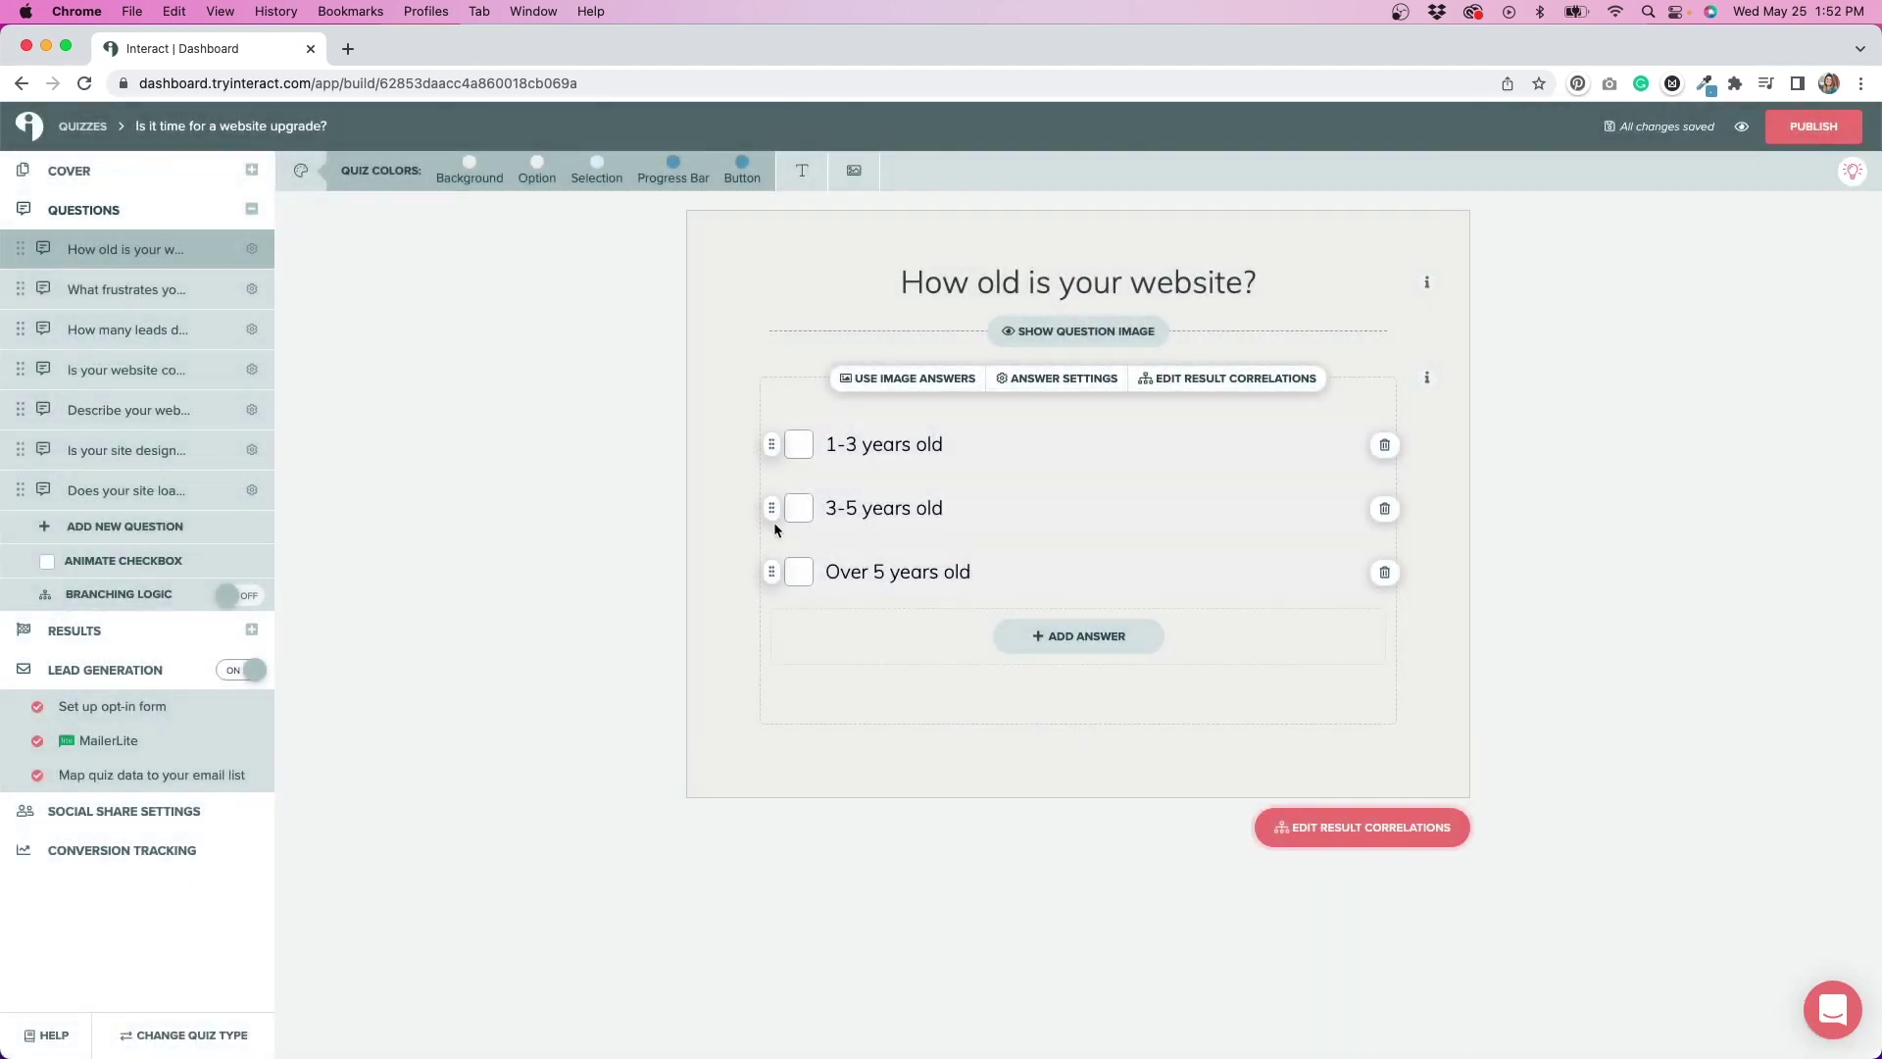
Move '3-5 years old' above '1-3 years old' and reopen the question's result correlations
left_click_drag(770, 508, 778, 448)
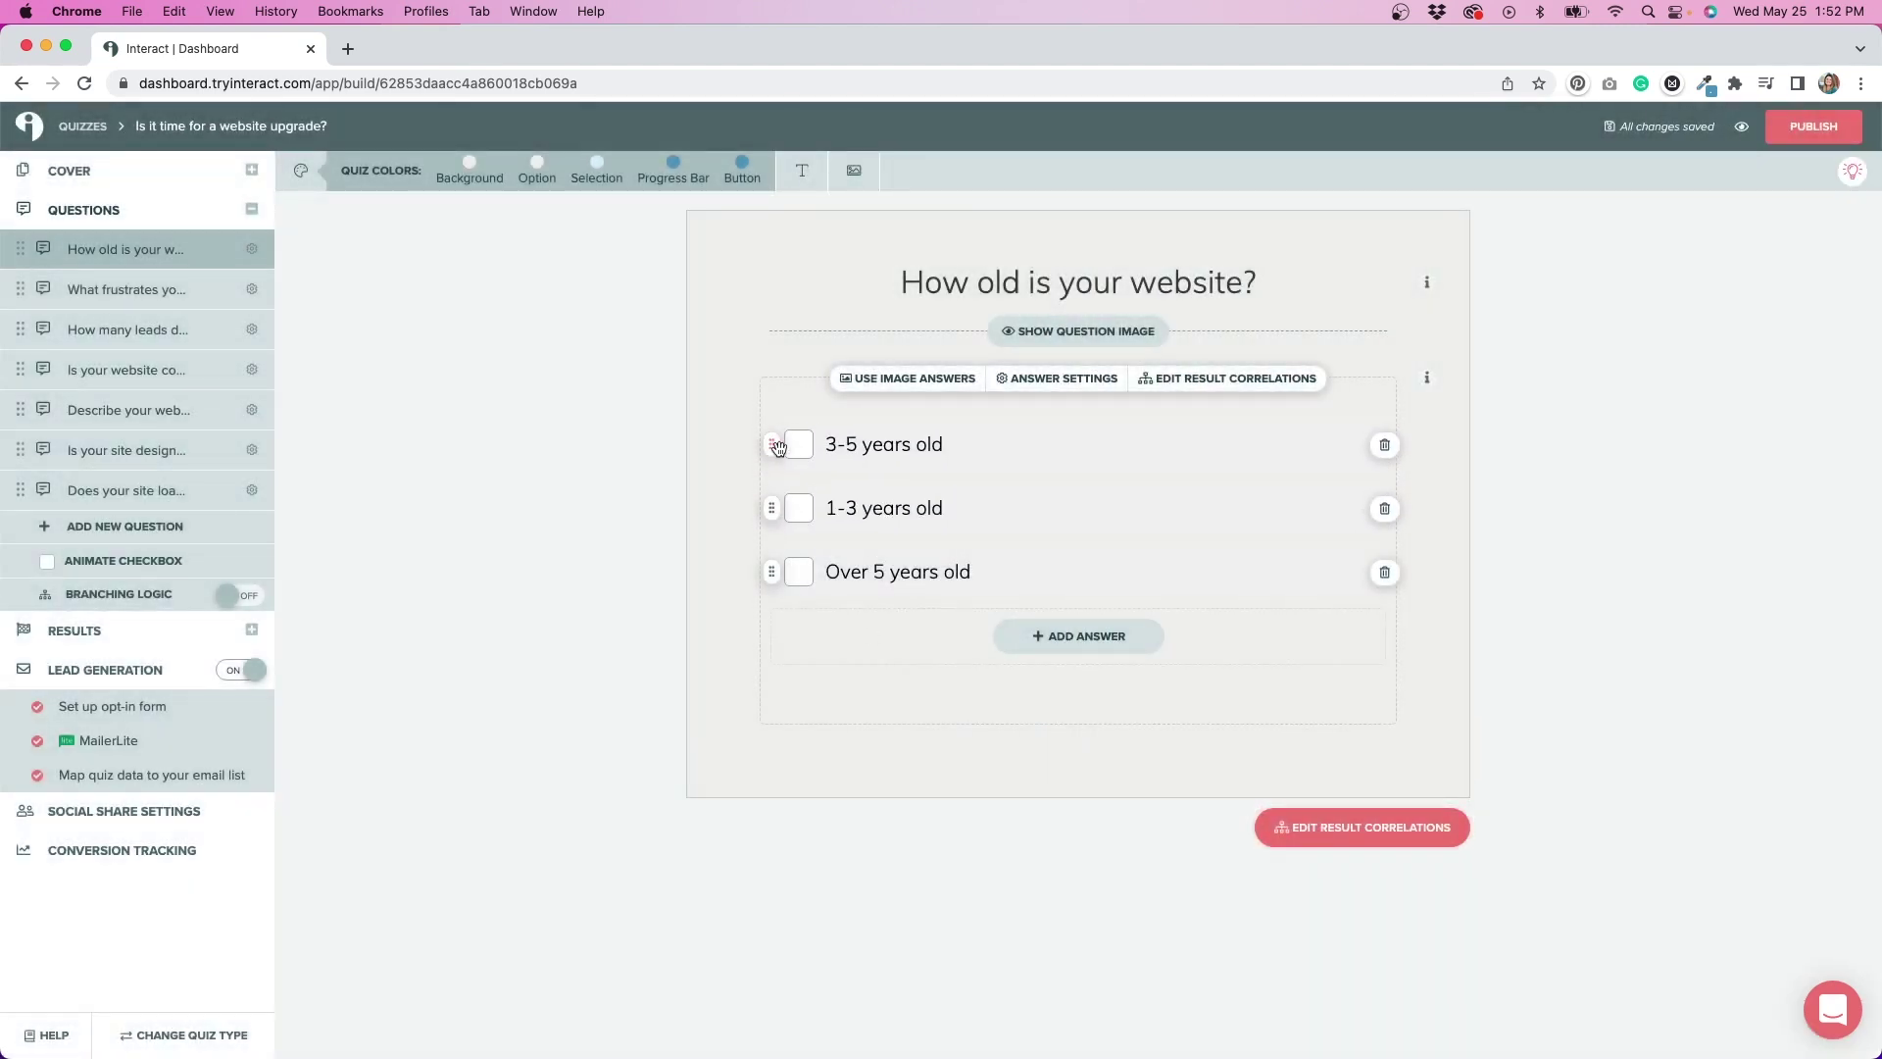
left_click(1185, 383)
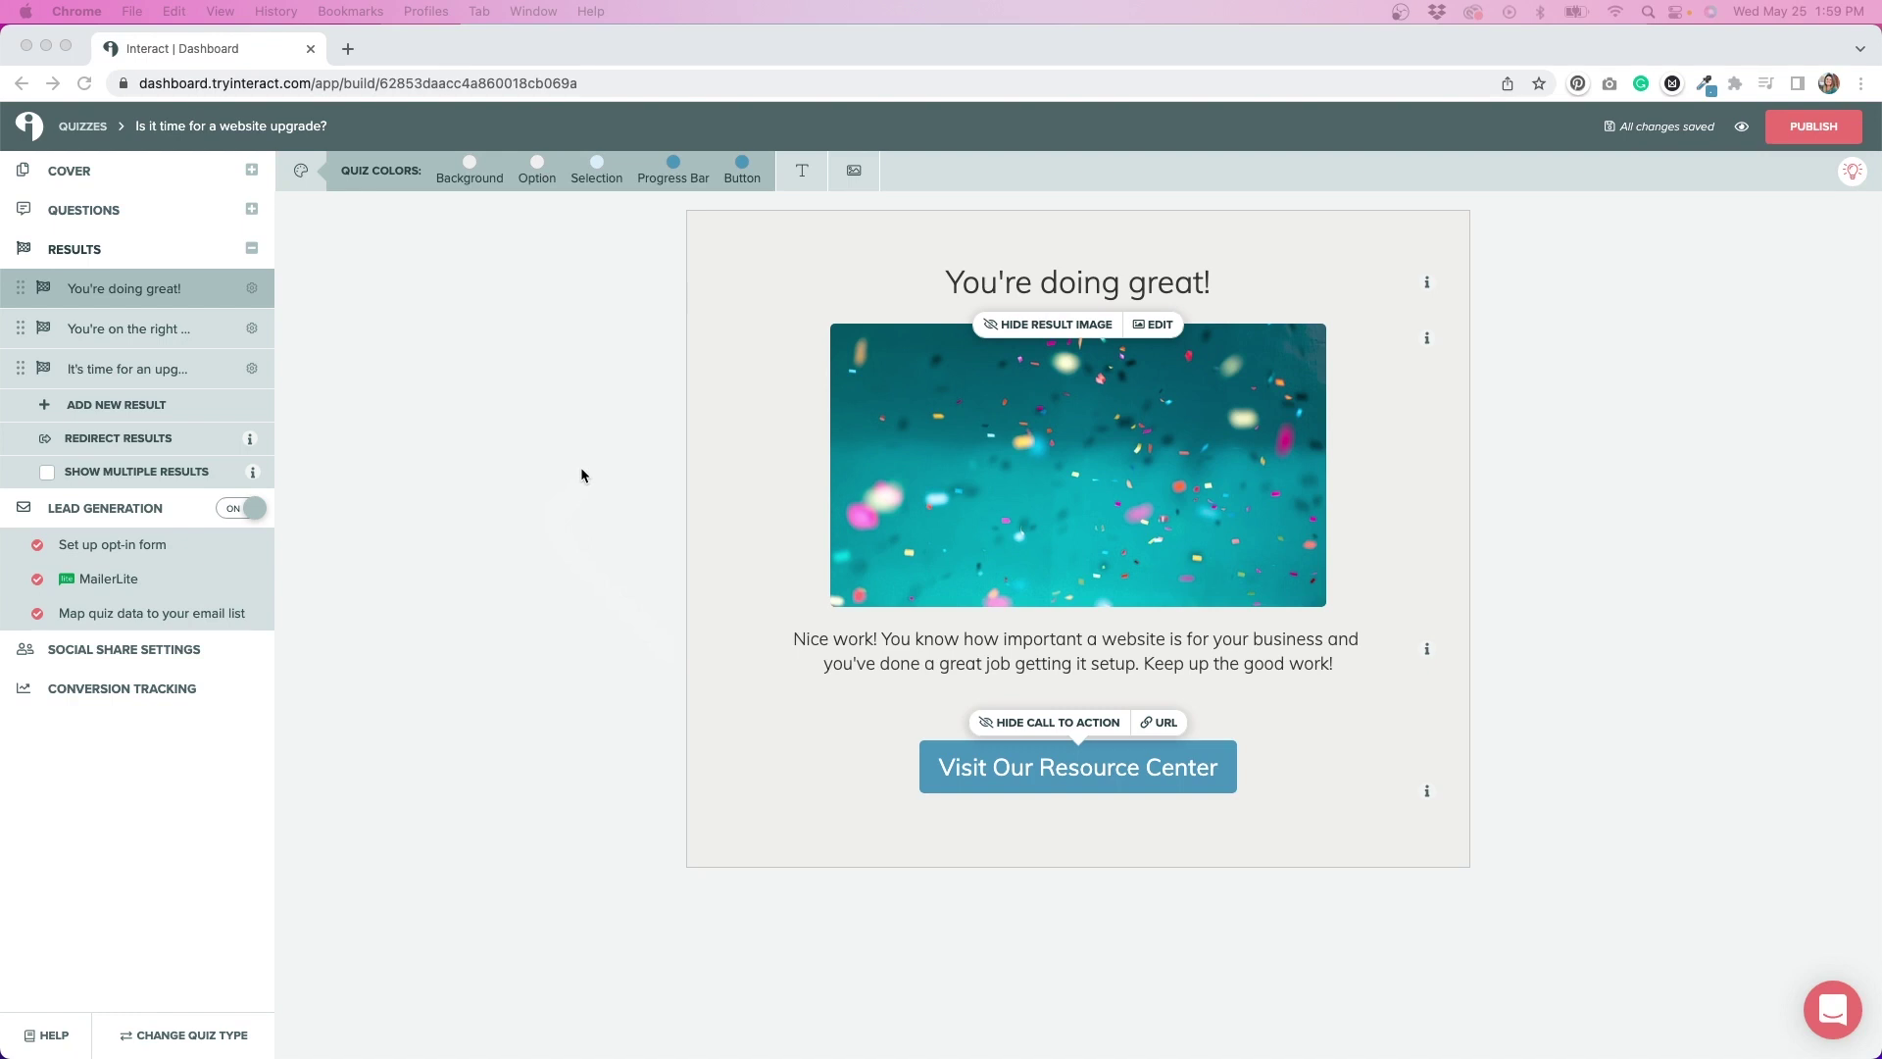
Preview all three result pages and inspect the consultation call-to-action link
left_click(90, 334)
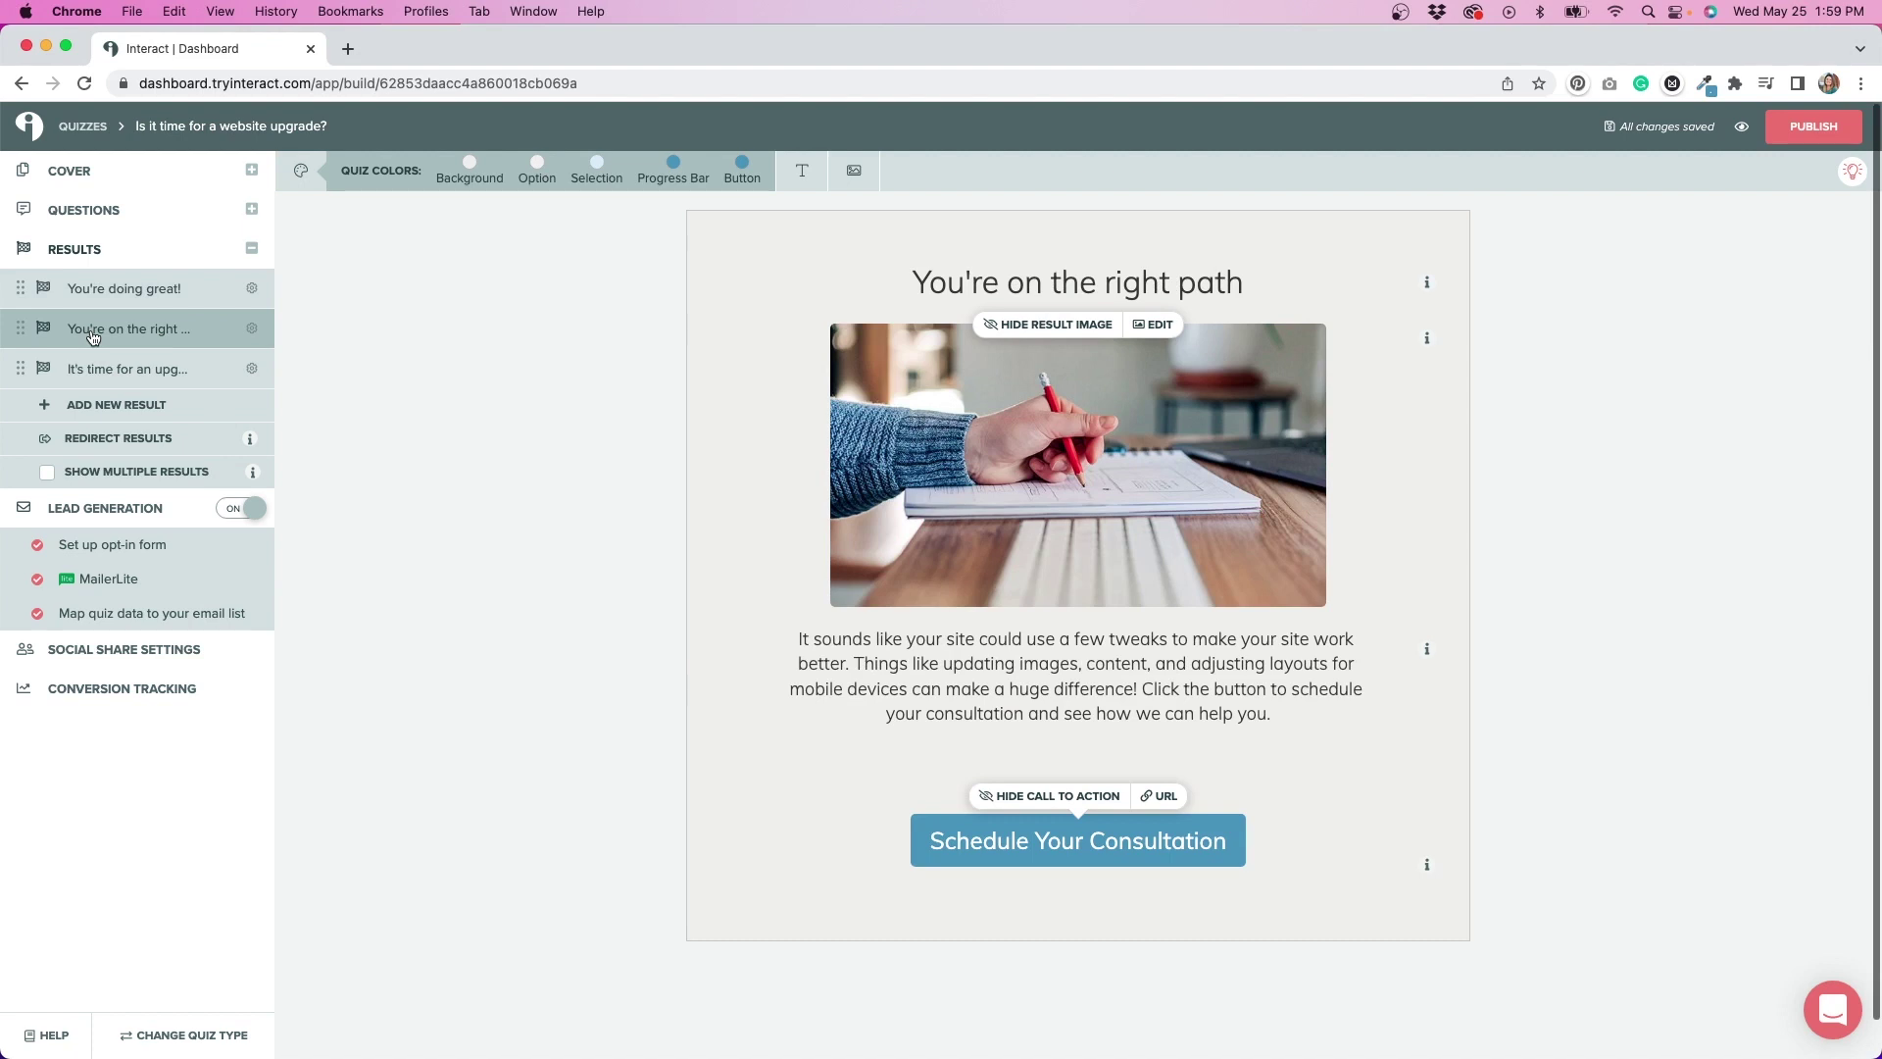
left_click(104, 377)
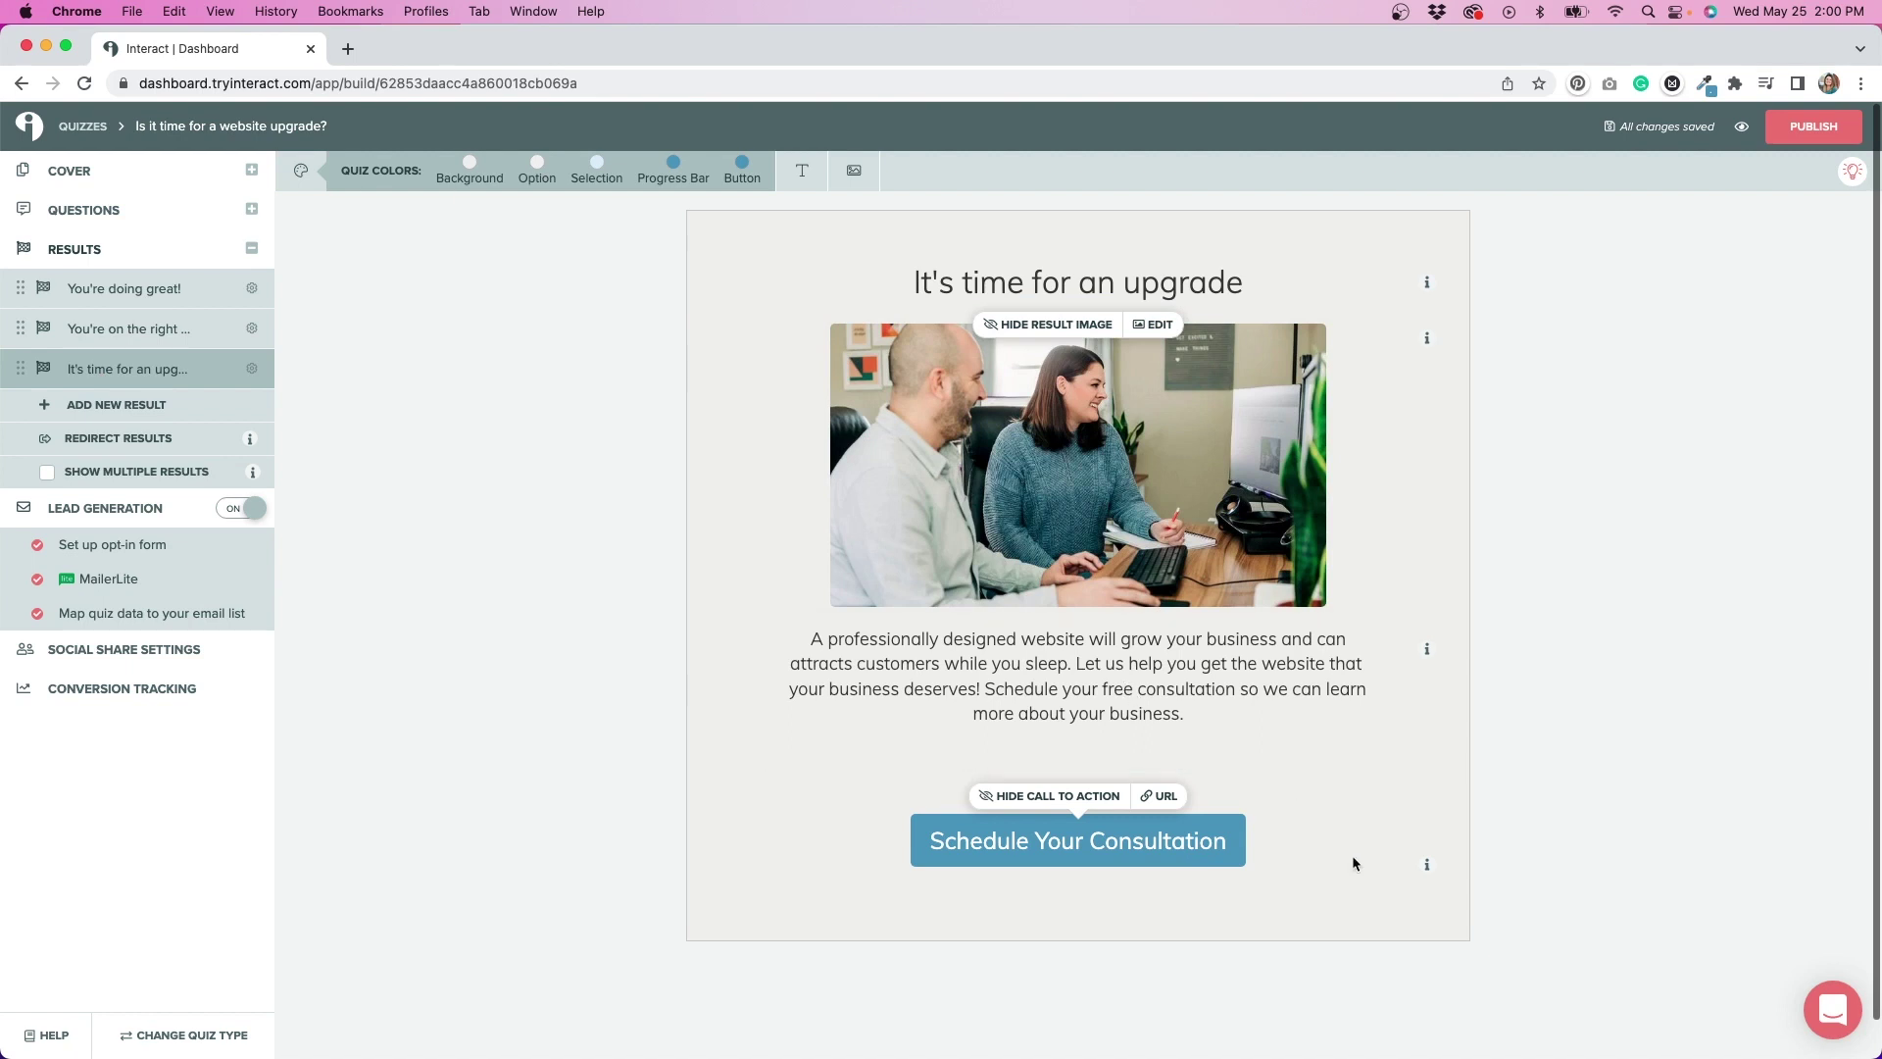
left_click(1172, 799)
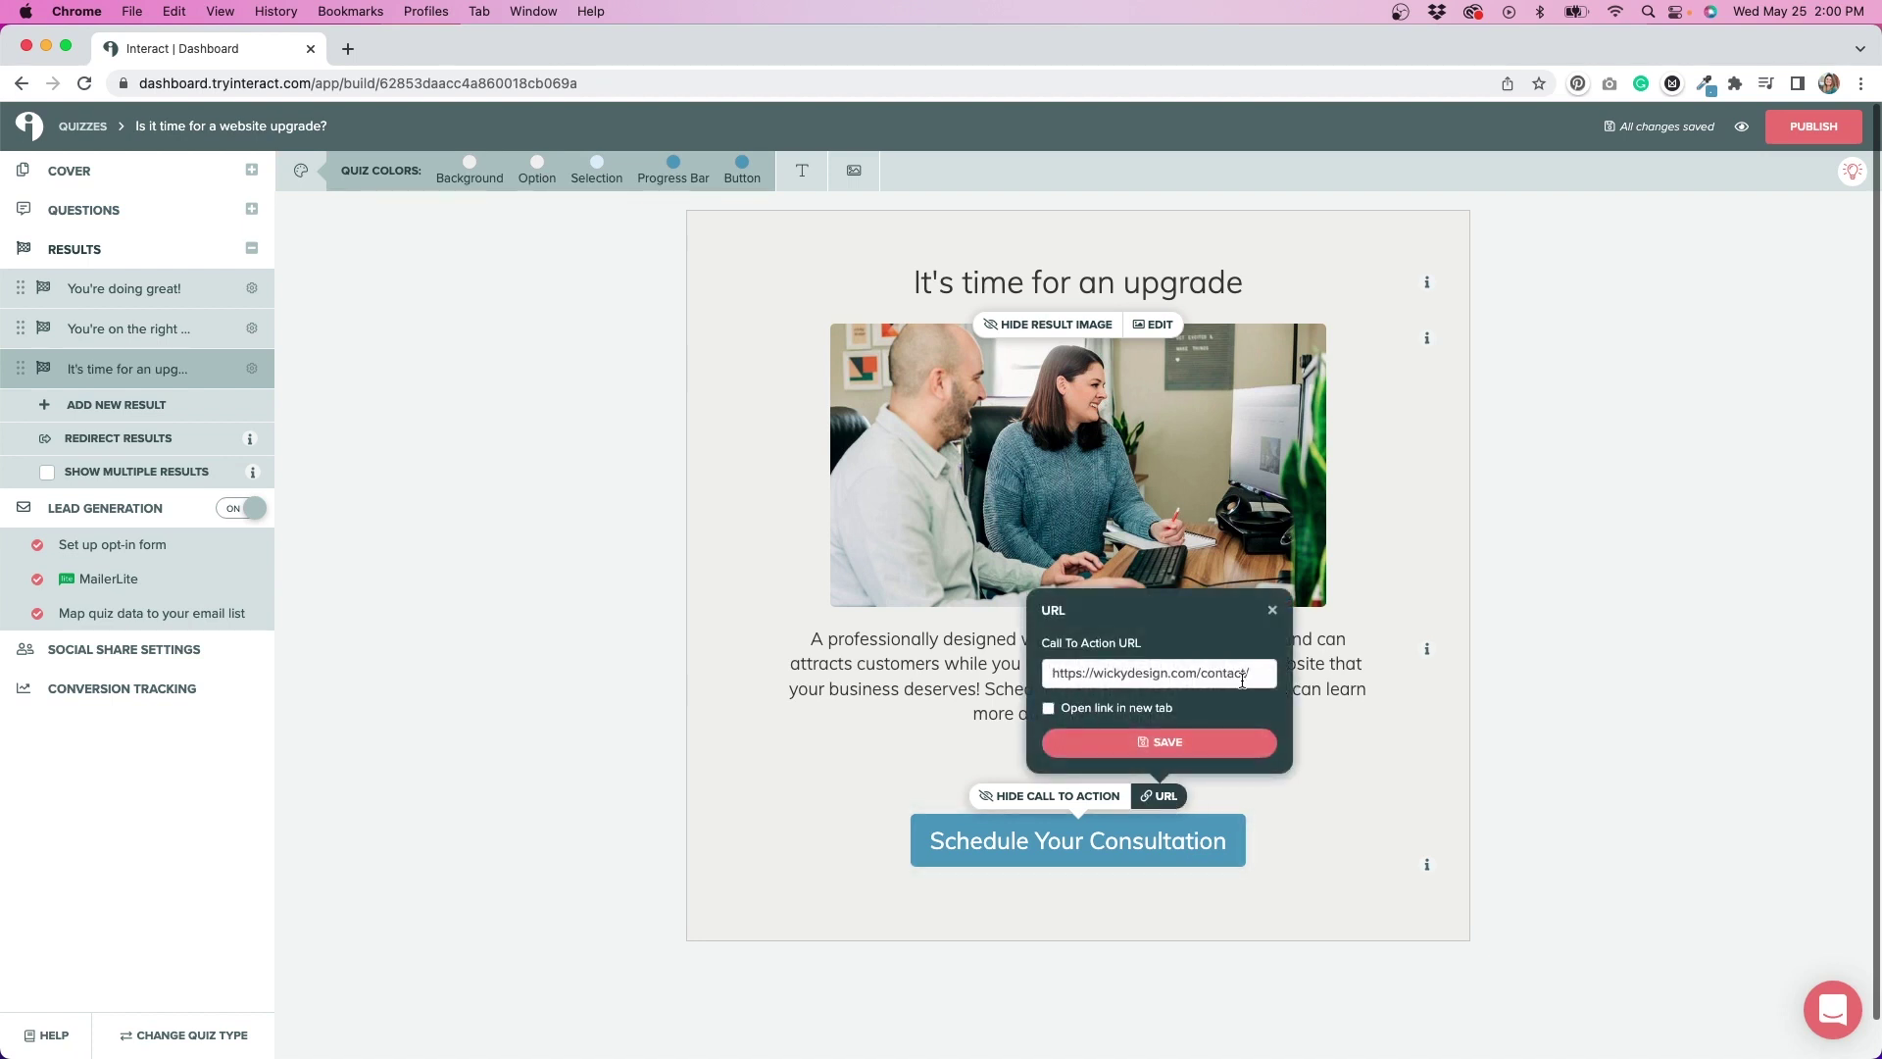
left_click(1272, 611)
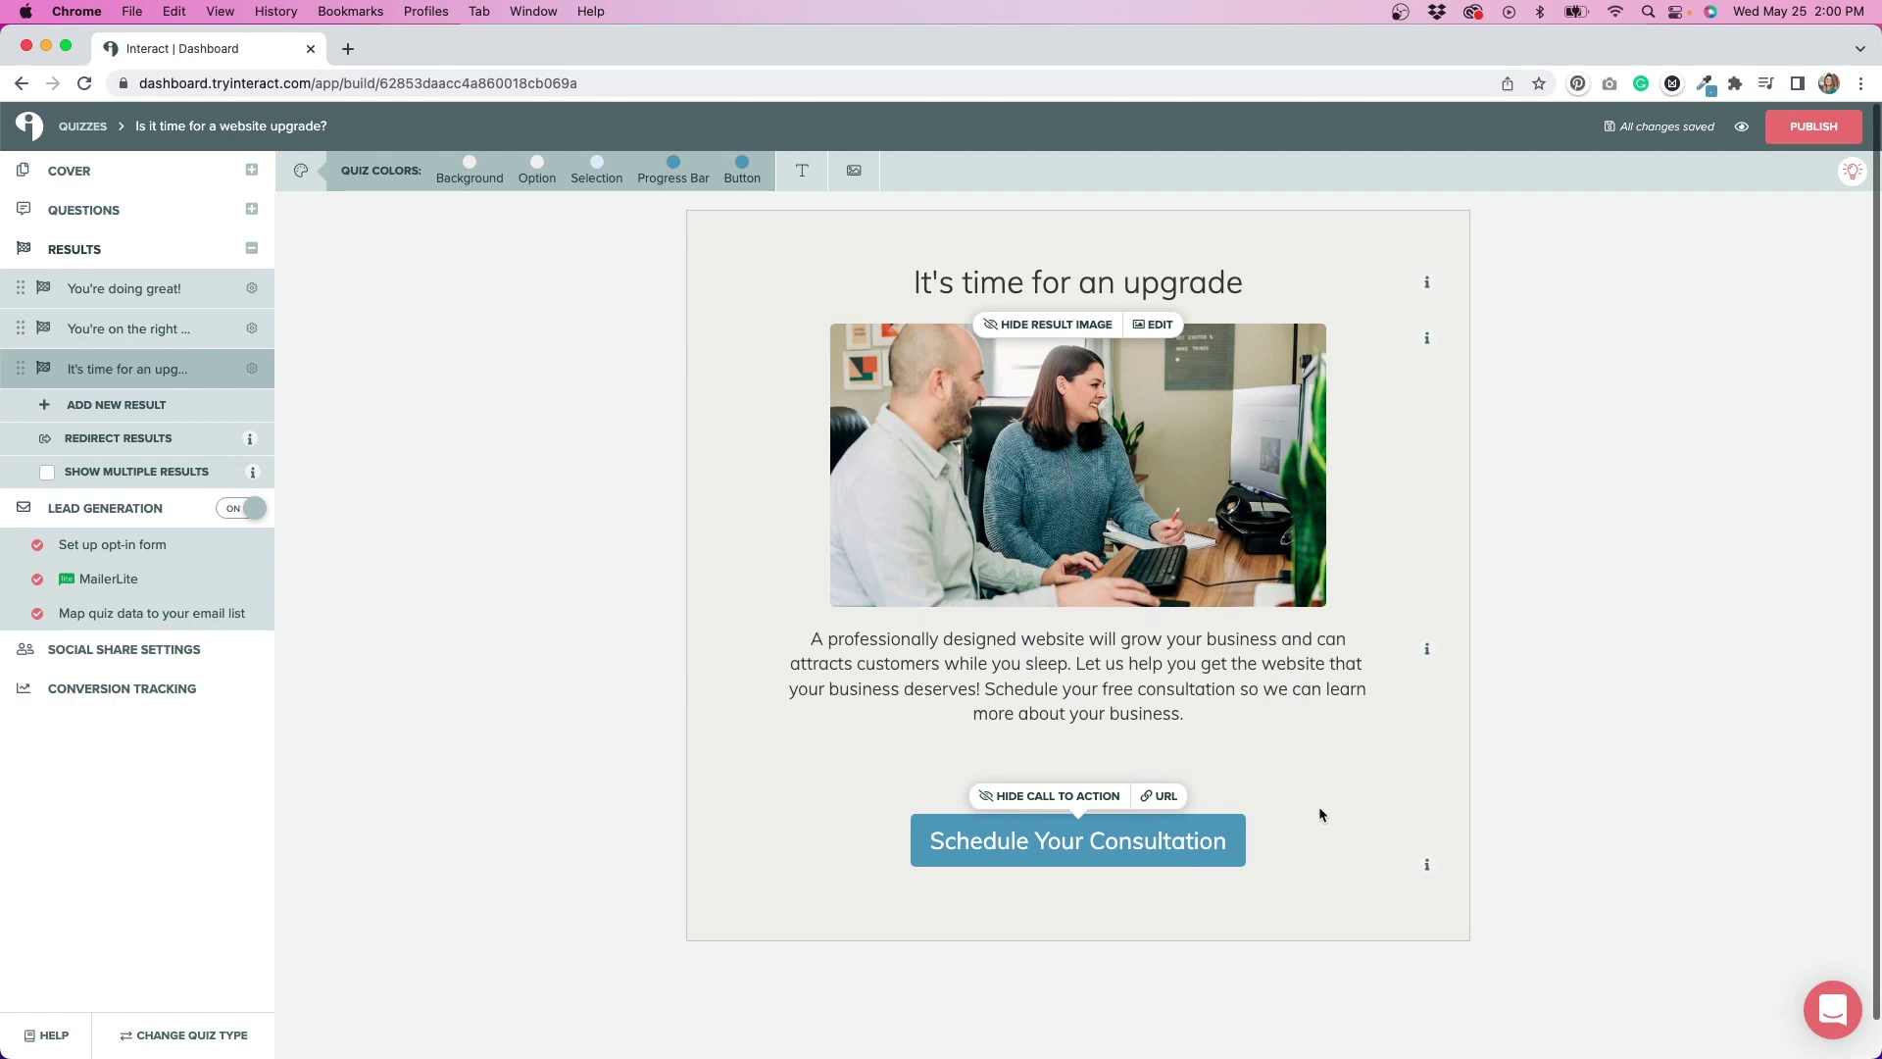
left_click(178, 381)
left_click(177, 335)
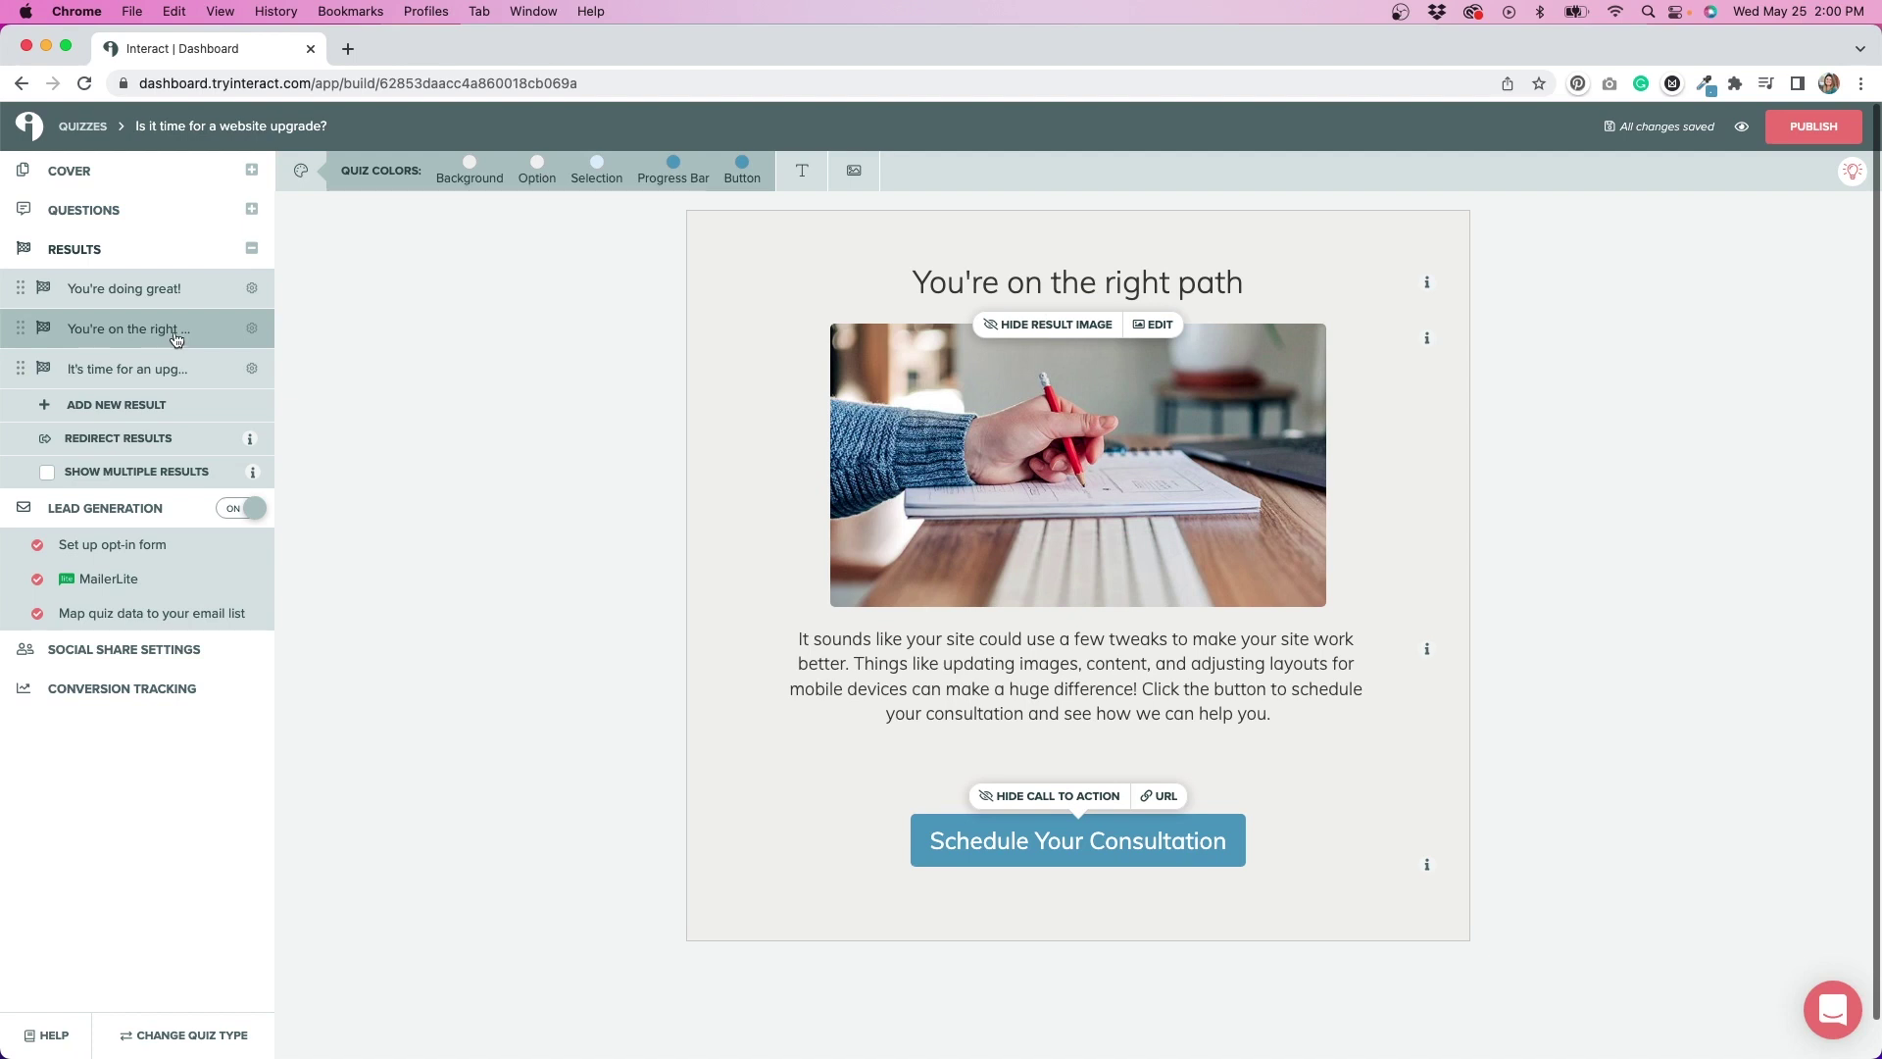
left_click(170, 297)
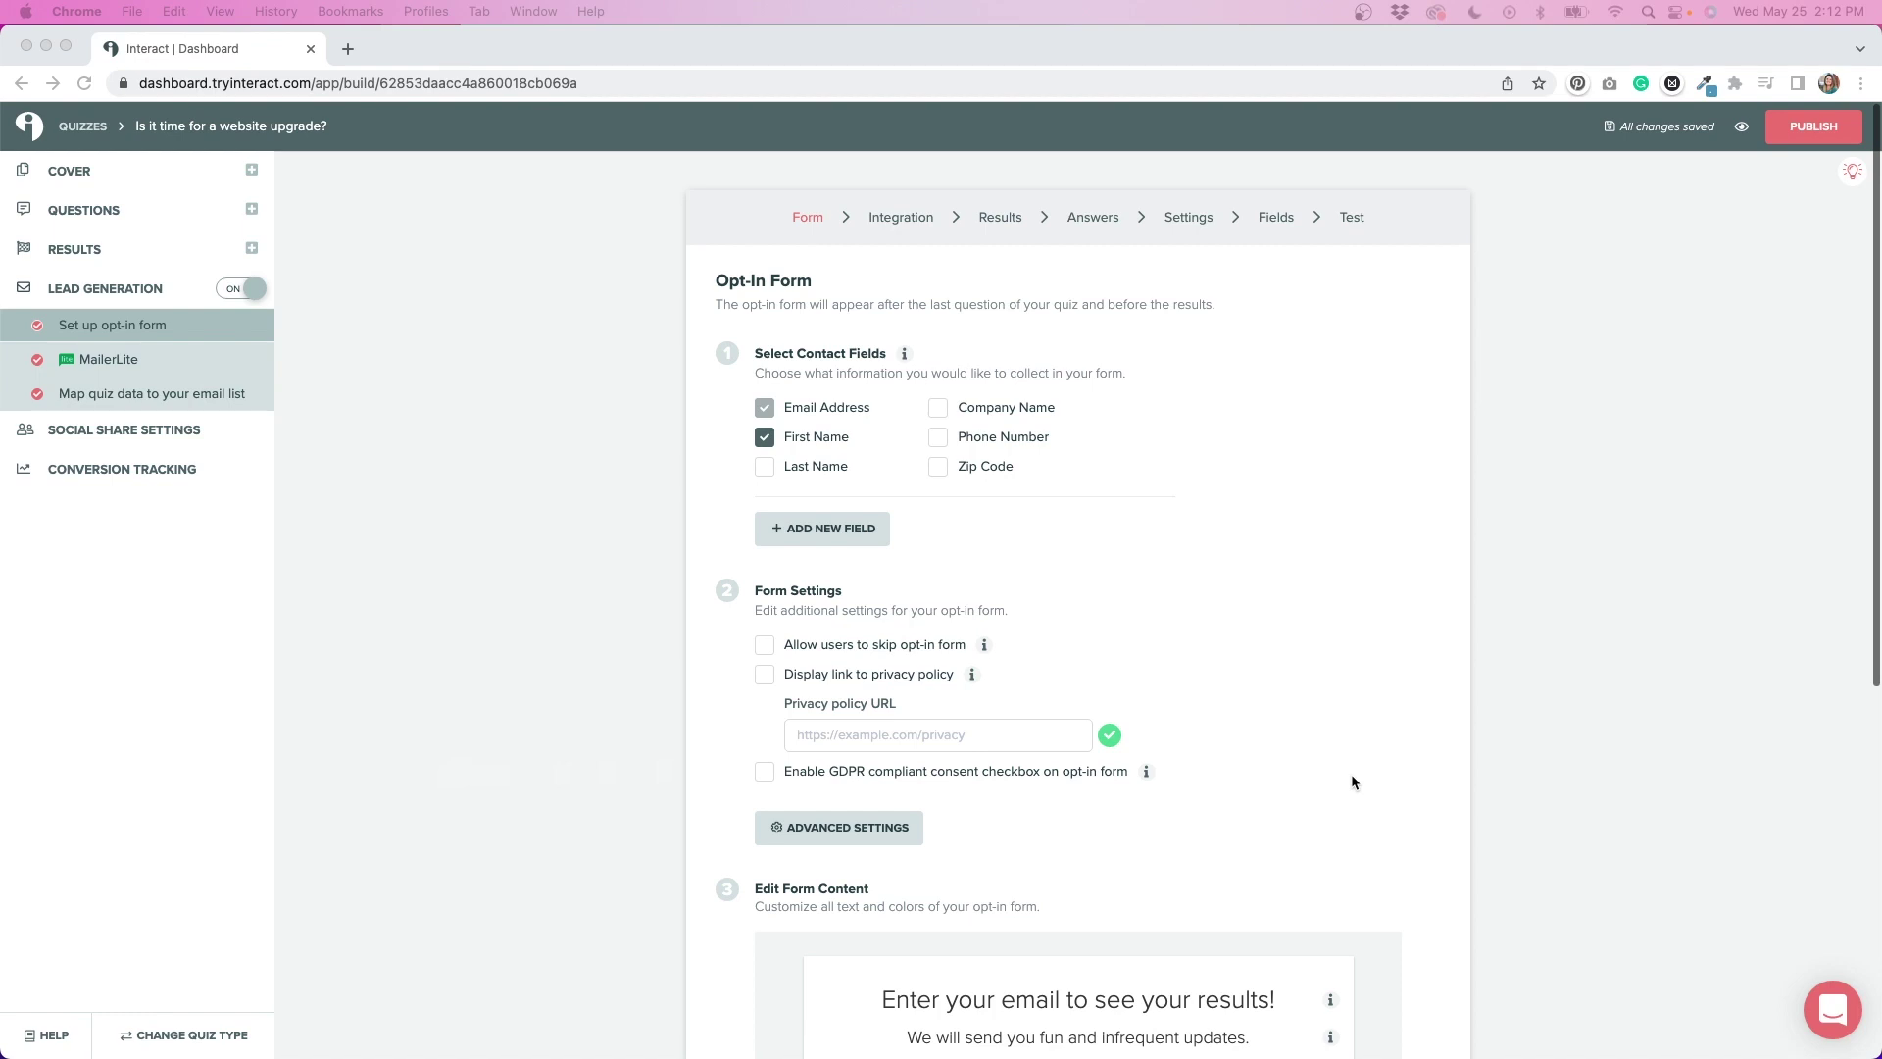
Scroll down the opt-in form past the Email Address and First Name fields
scroll(1352, 779, "down", 5)
scroll(1352, 779, "down", 1)
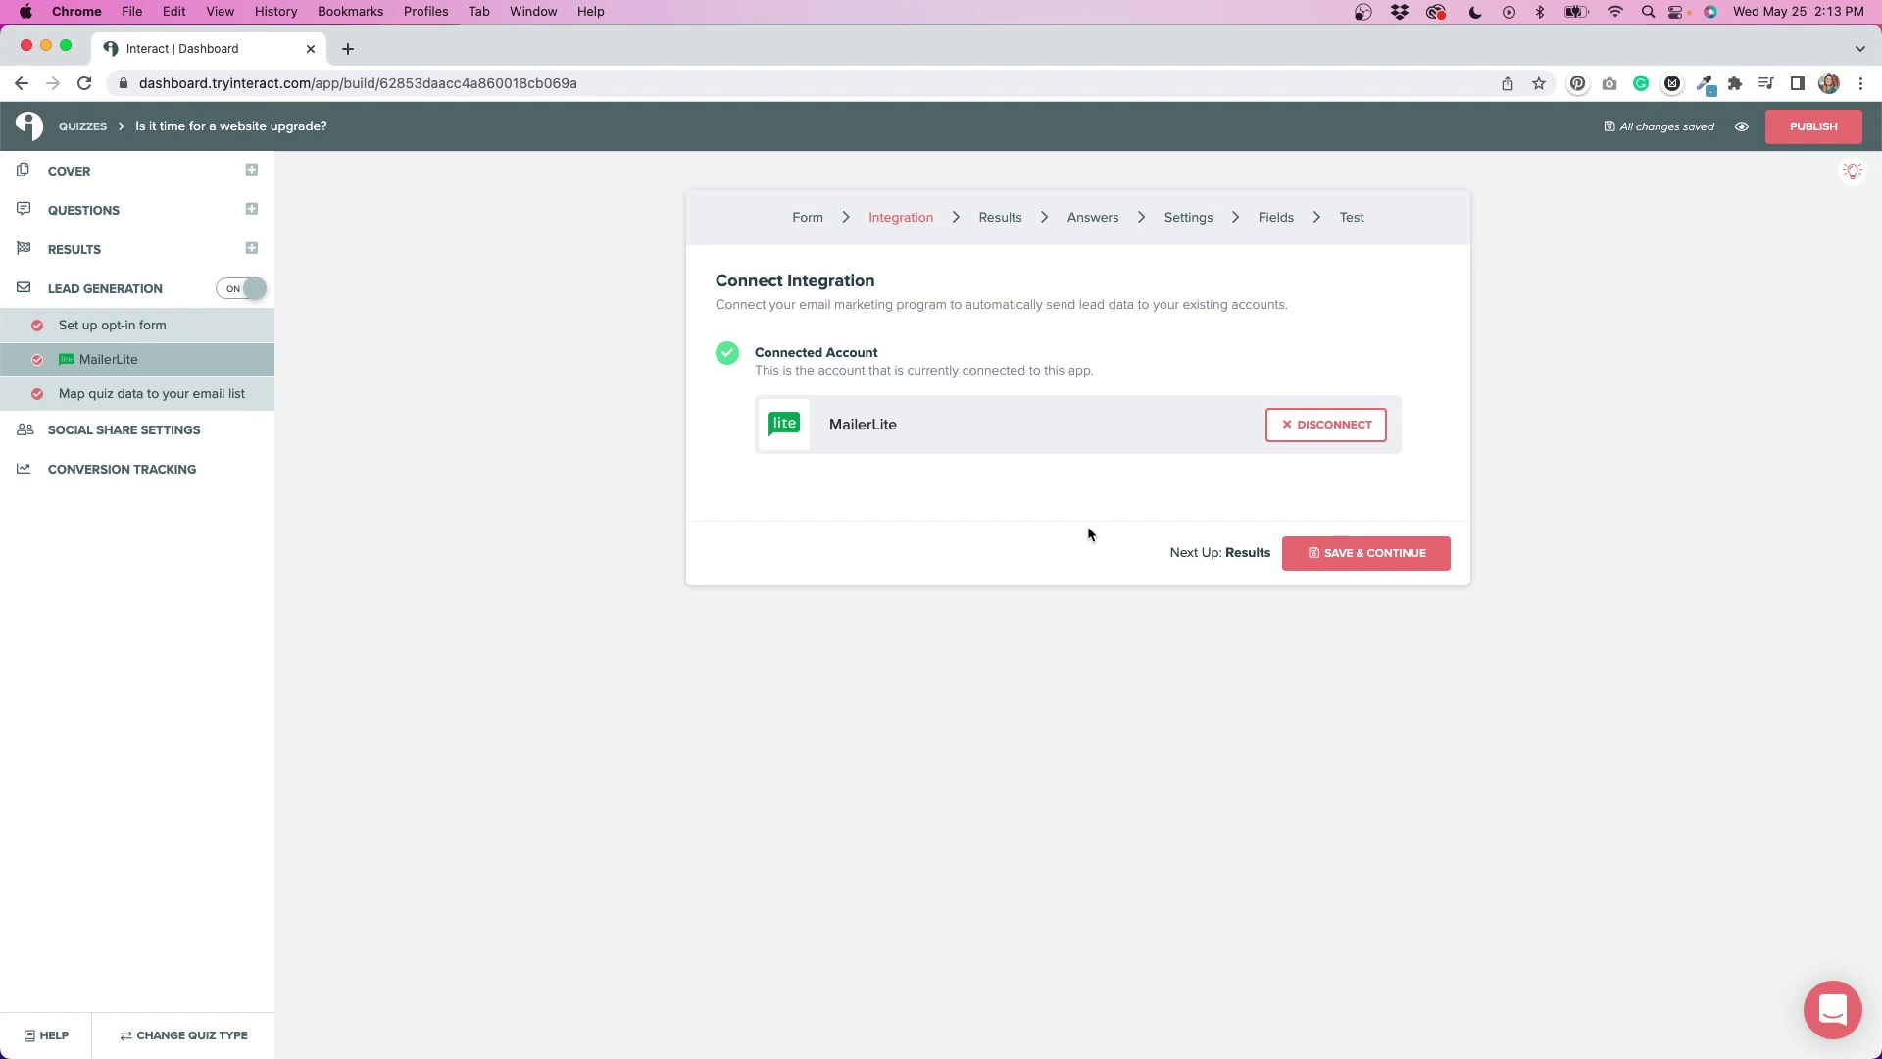
Save the MailerLite integration and confirm each result's Add to Subscriber Group action
left_click(1345, 559)
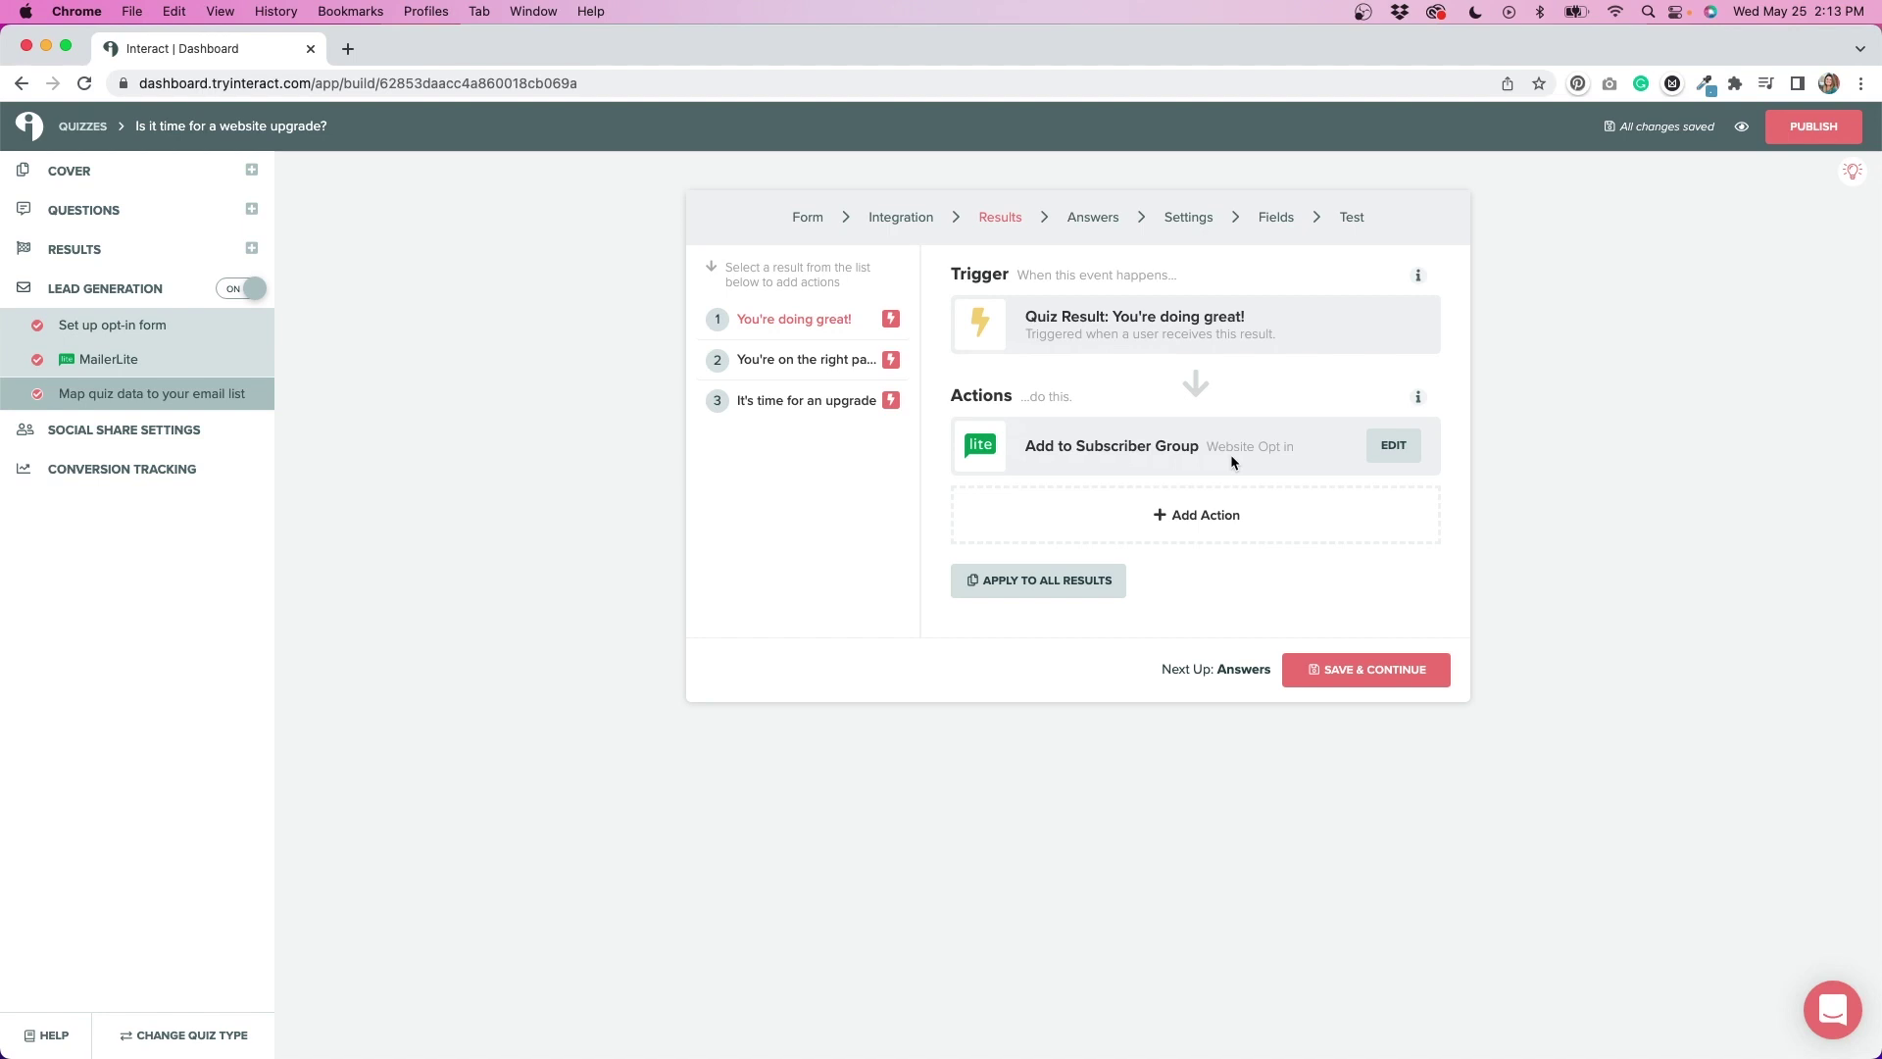
left_click(814, 372)
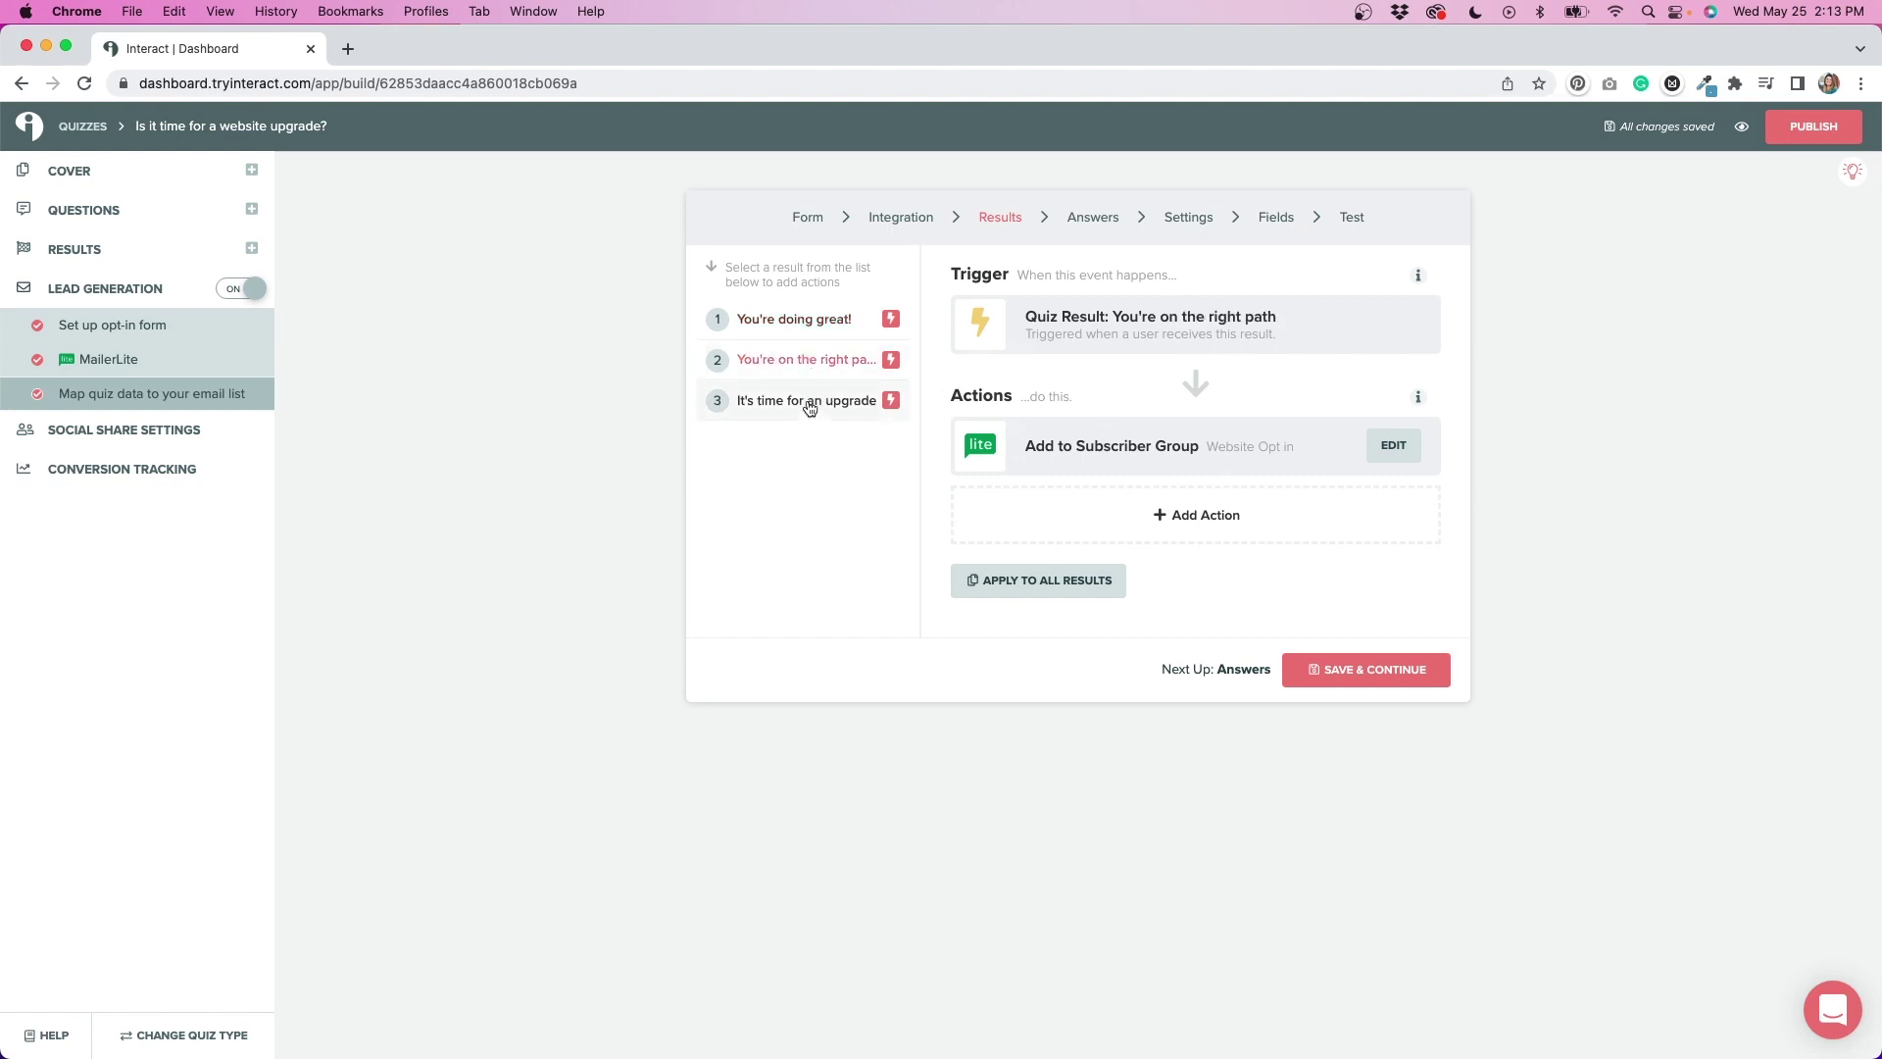
left_click(810, 408)
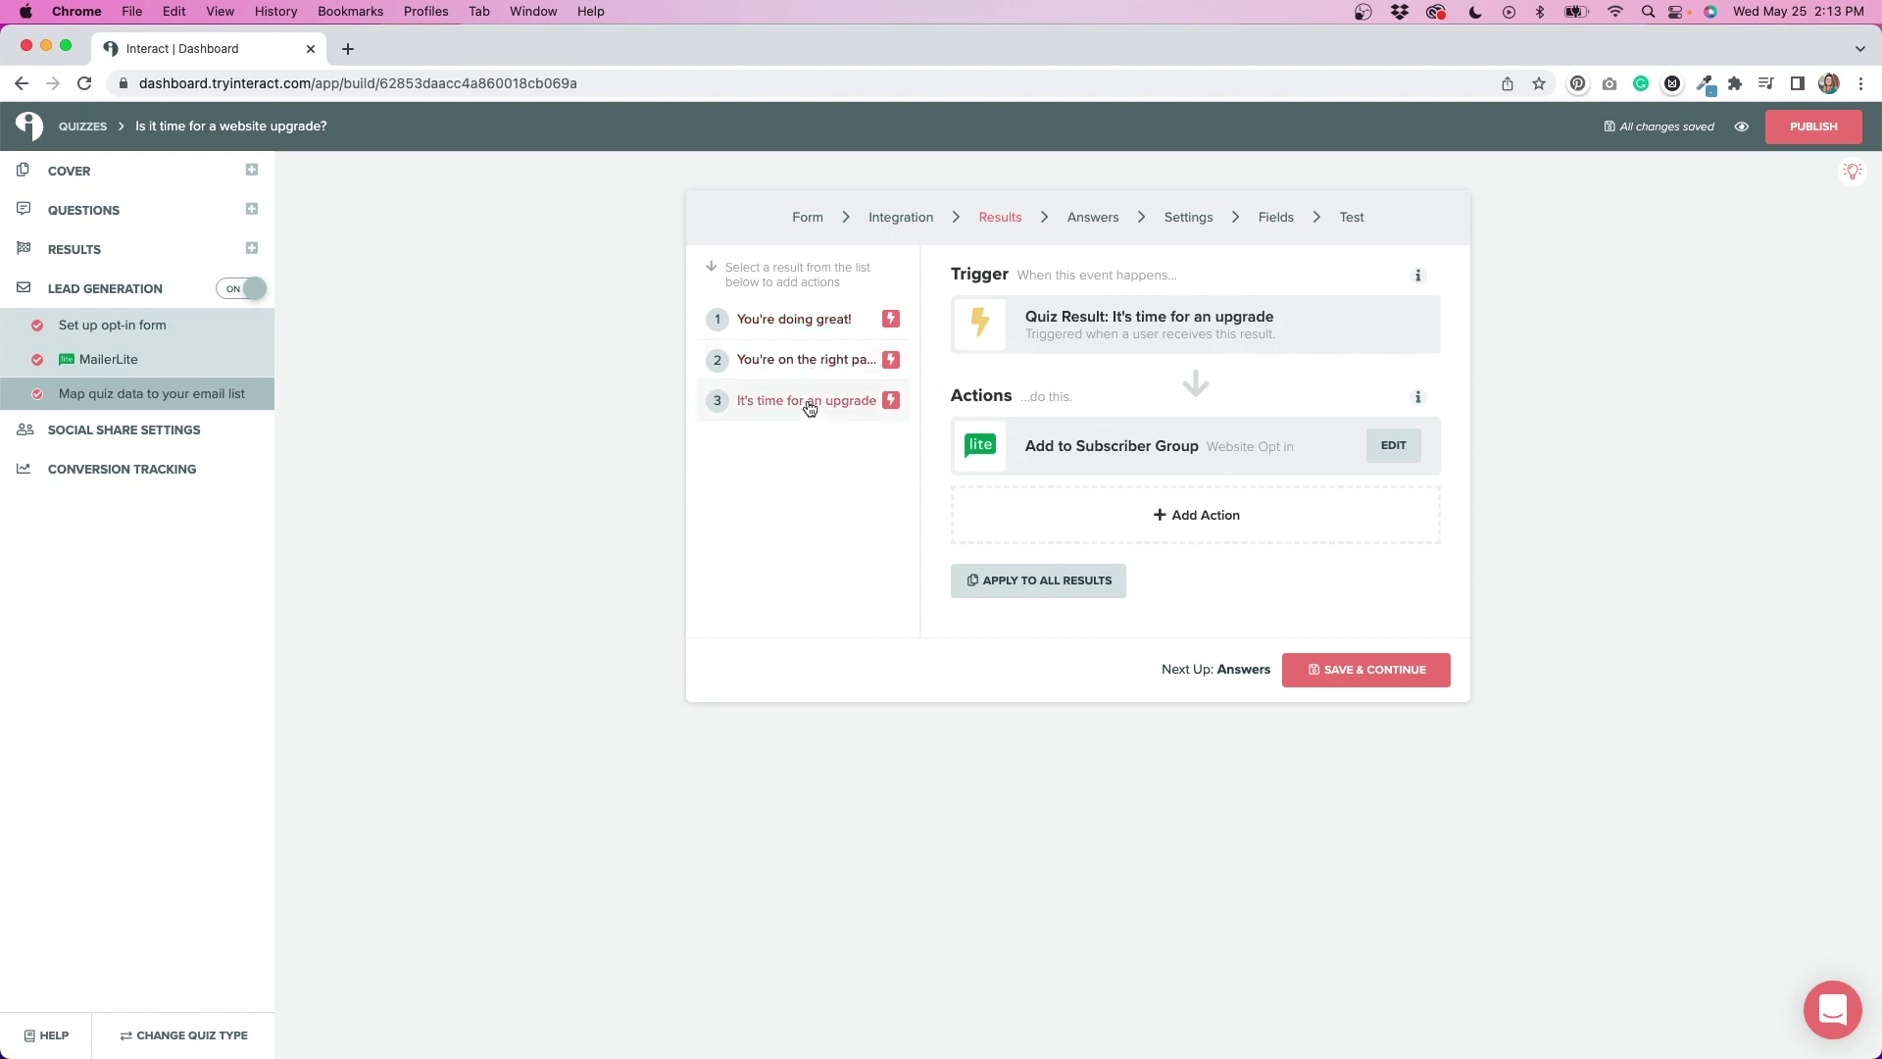
left_click(1404, 677)
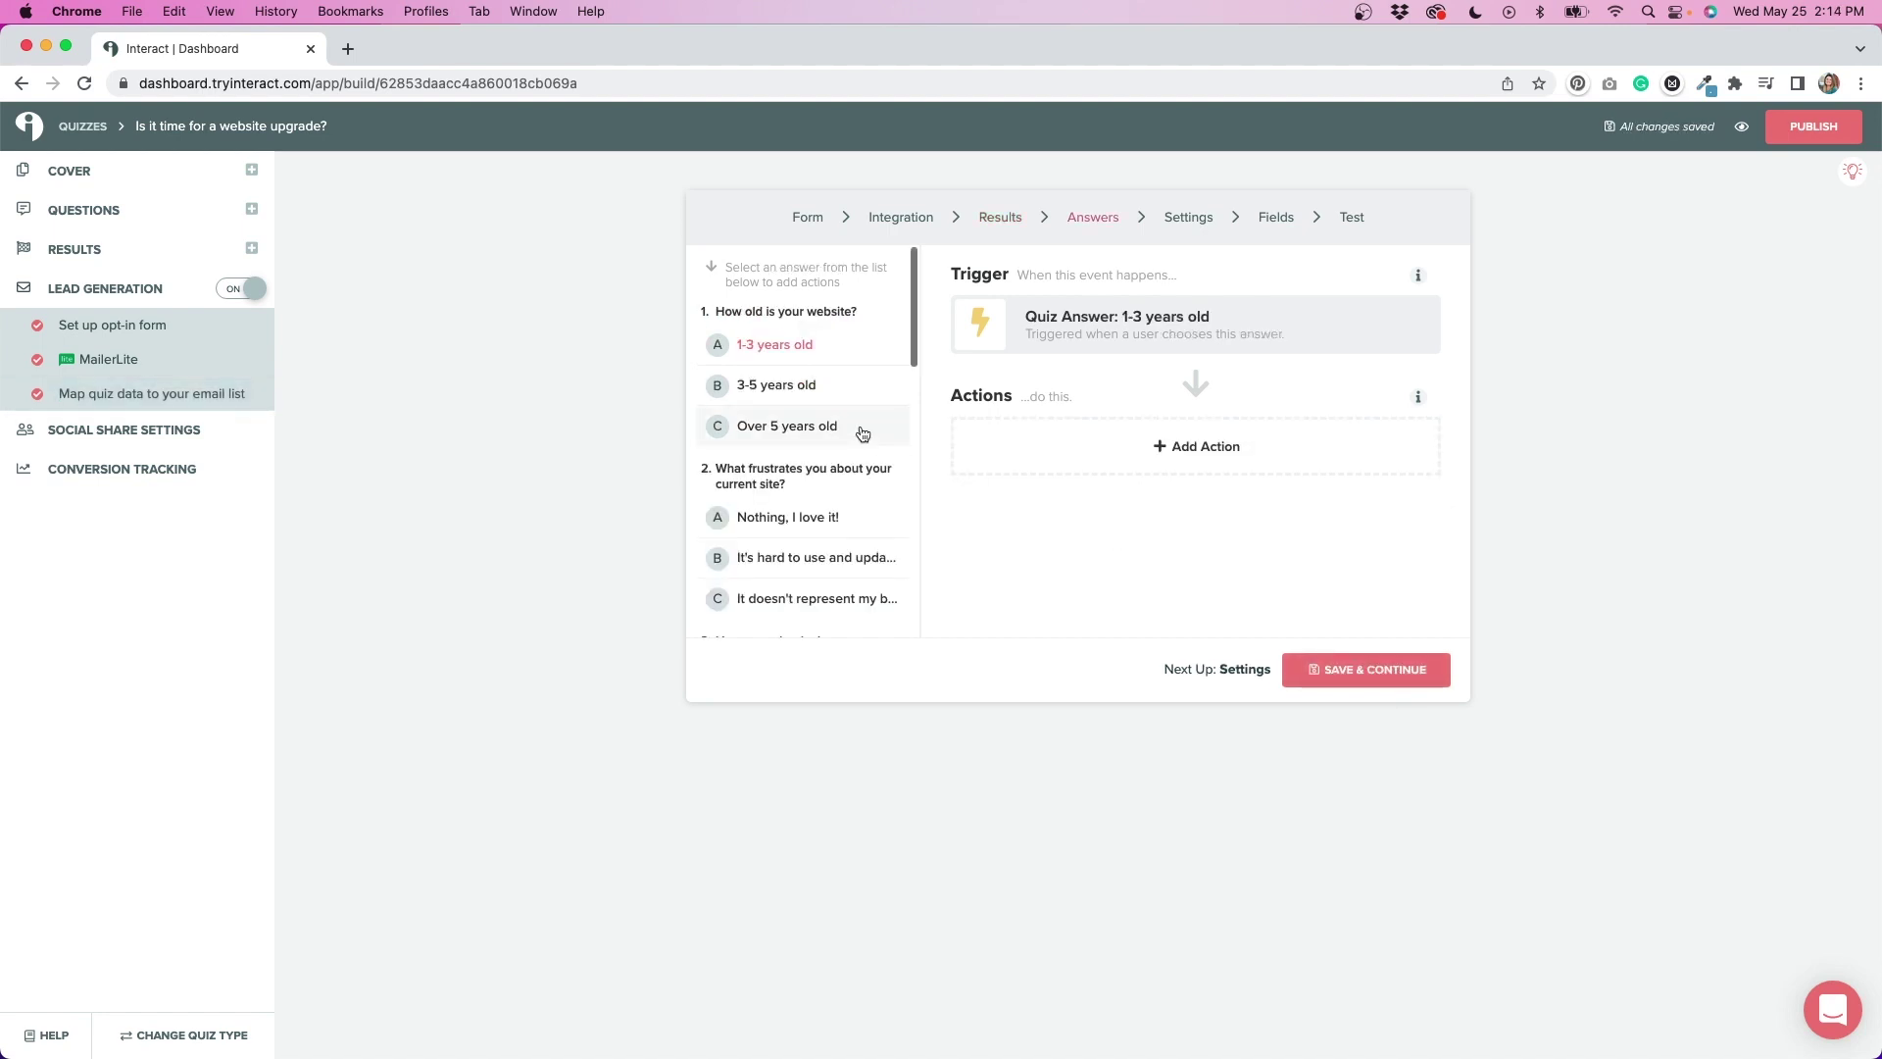
Review the Answers list and continue to the MailerLite Settings step
scroll(863, 434, "down", 10)
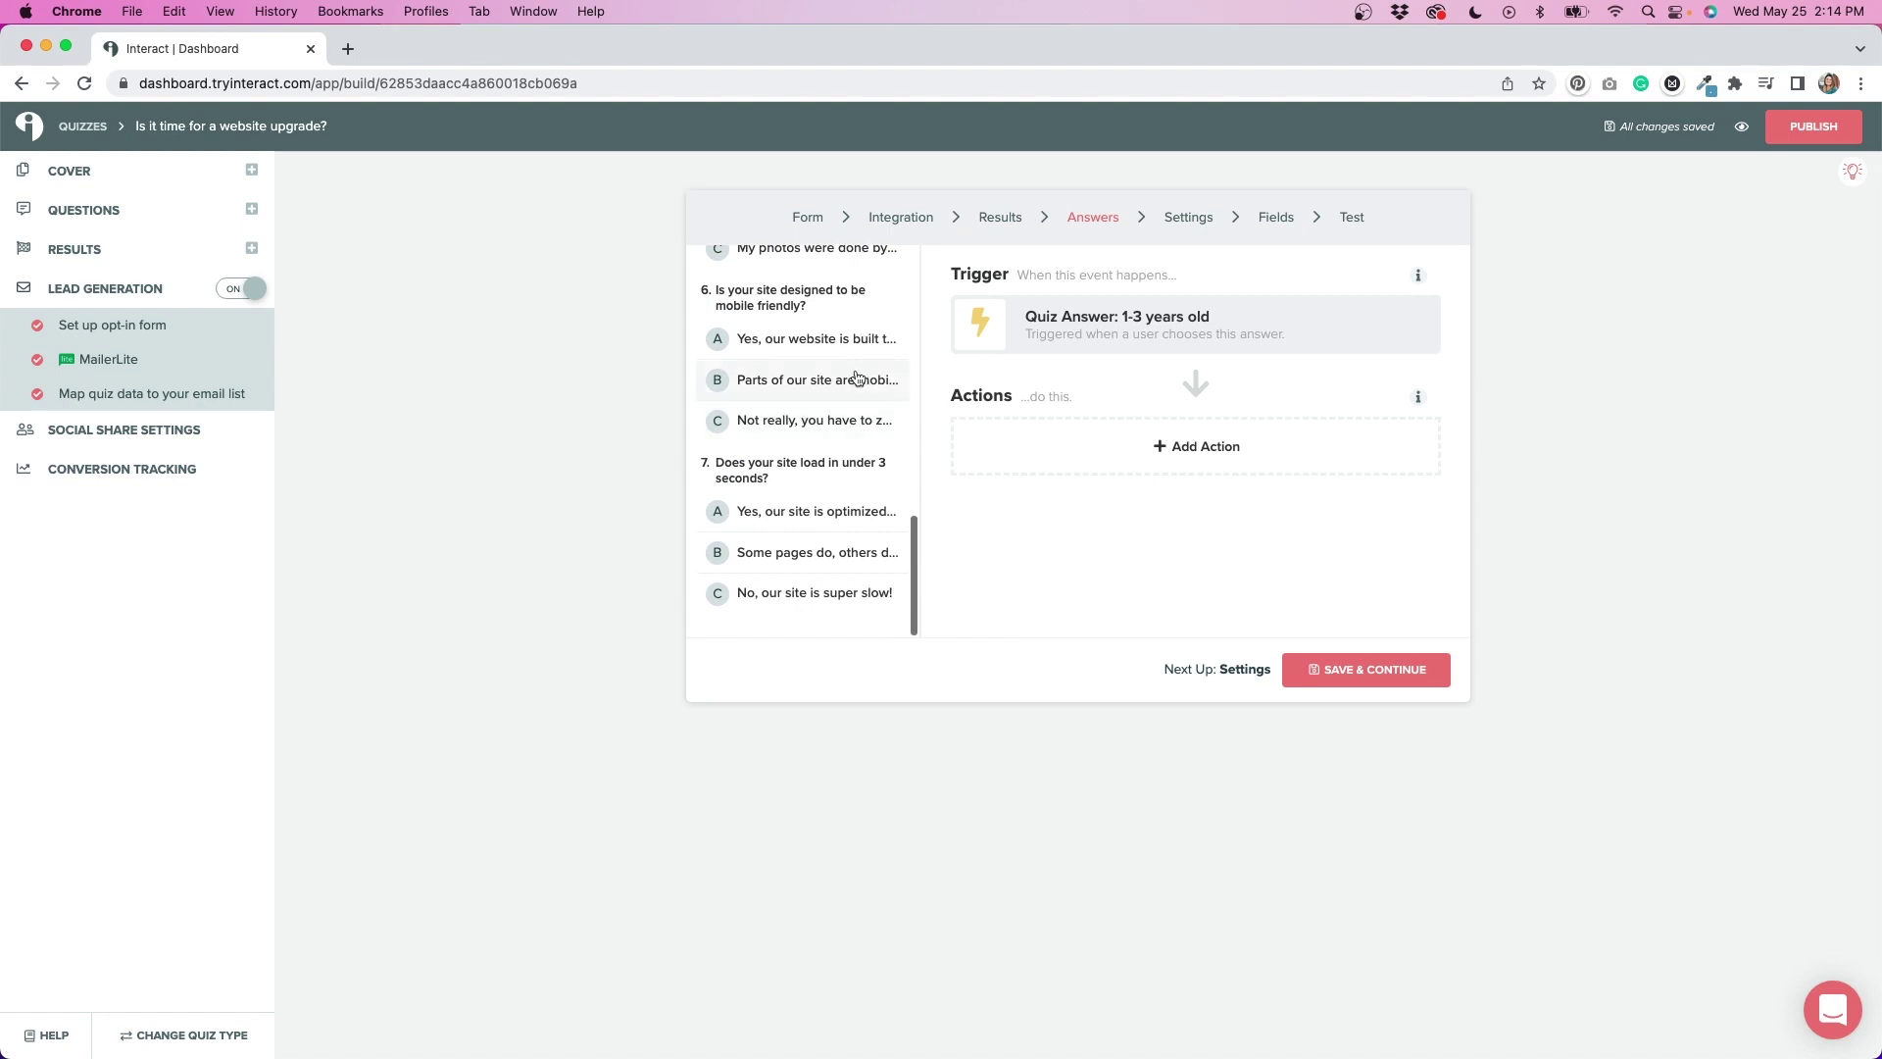
scroll(794, 333, "up", 10)
scroll(794, 334, "up", 2)
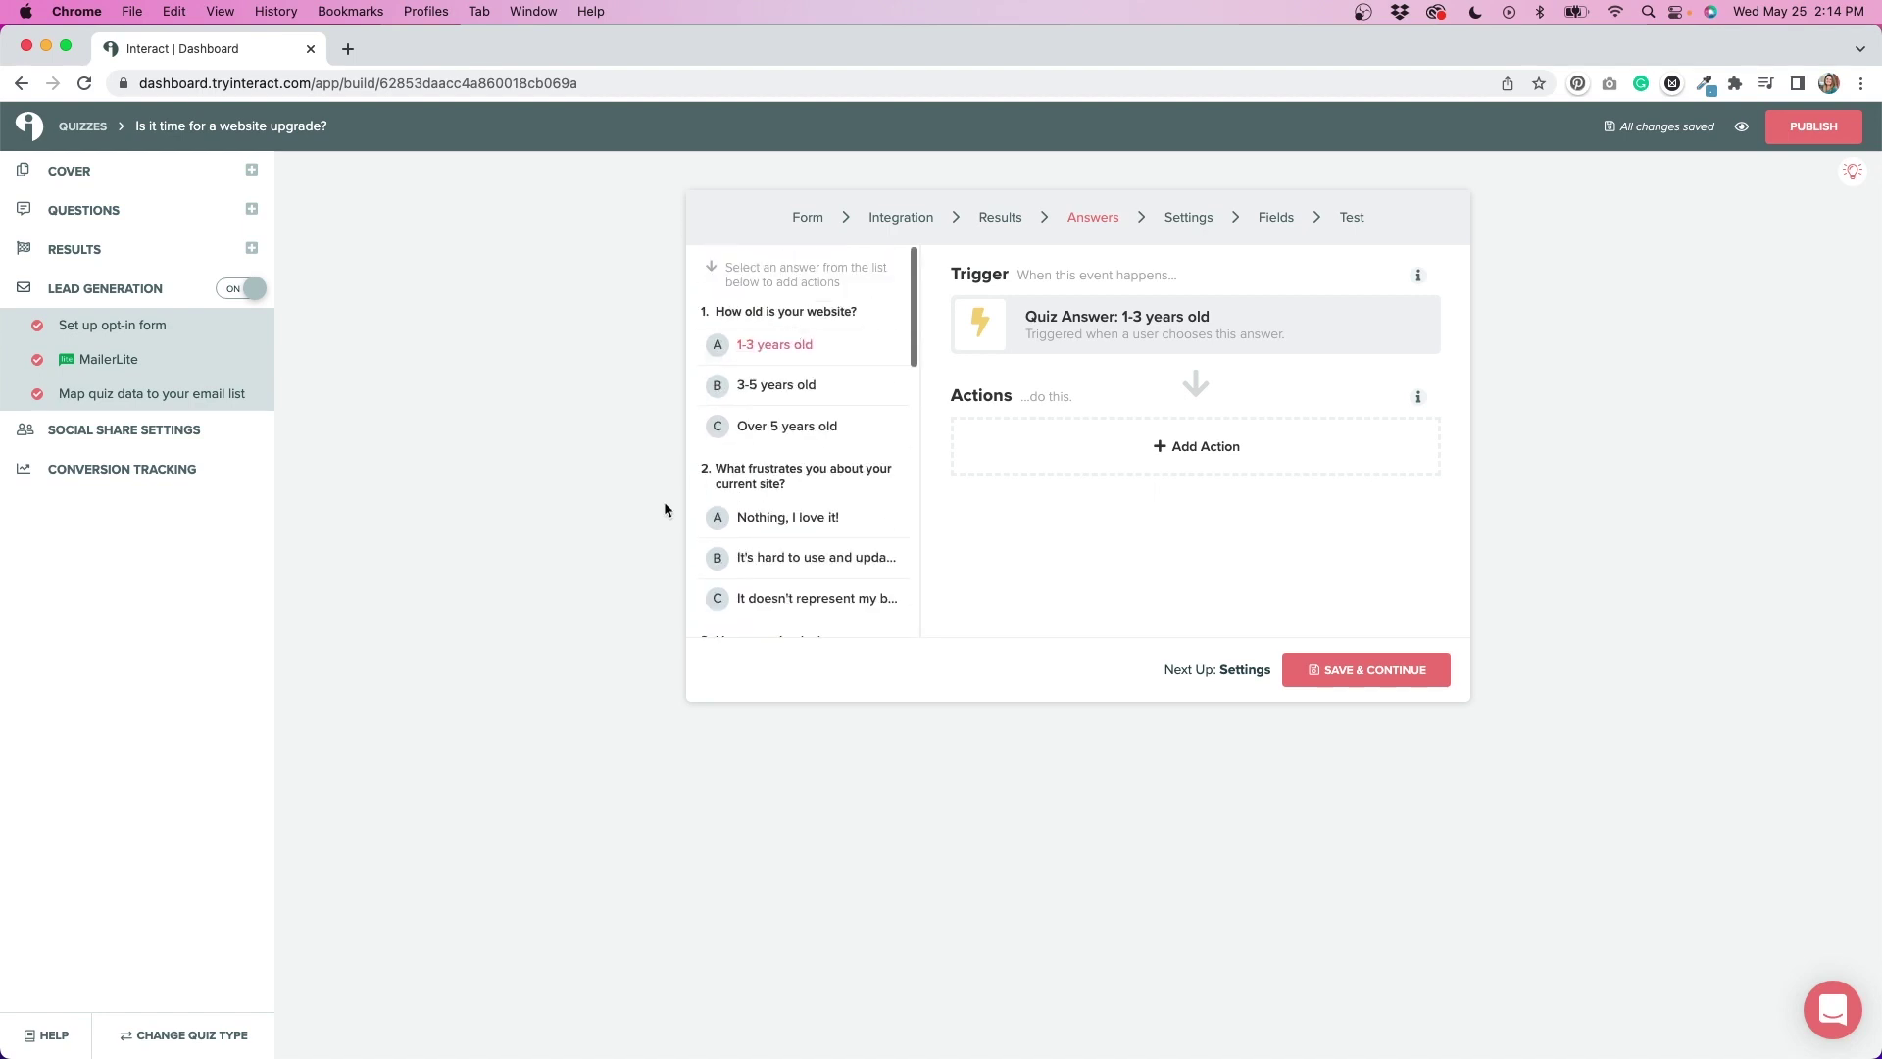
left_click(1370, 684)
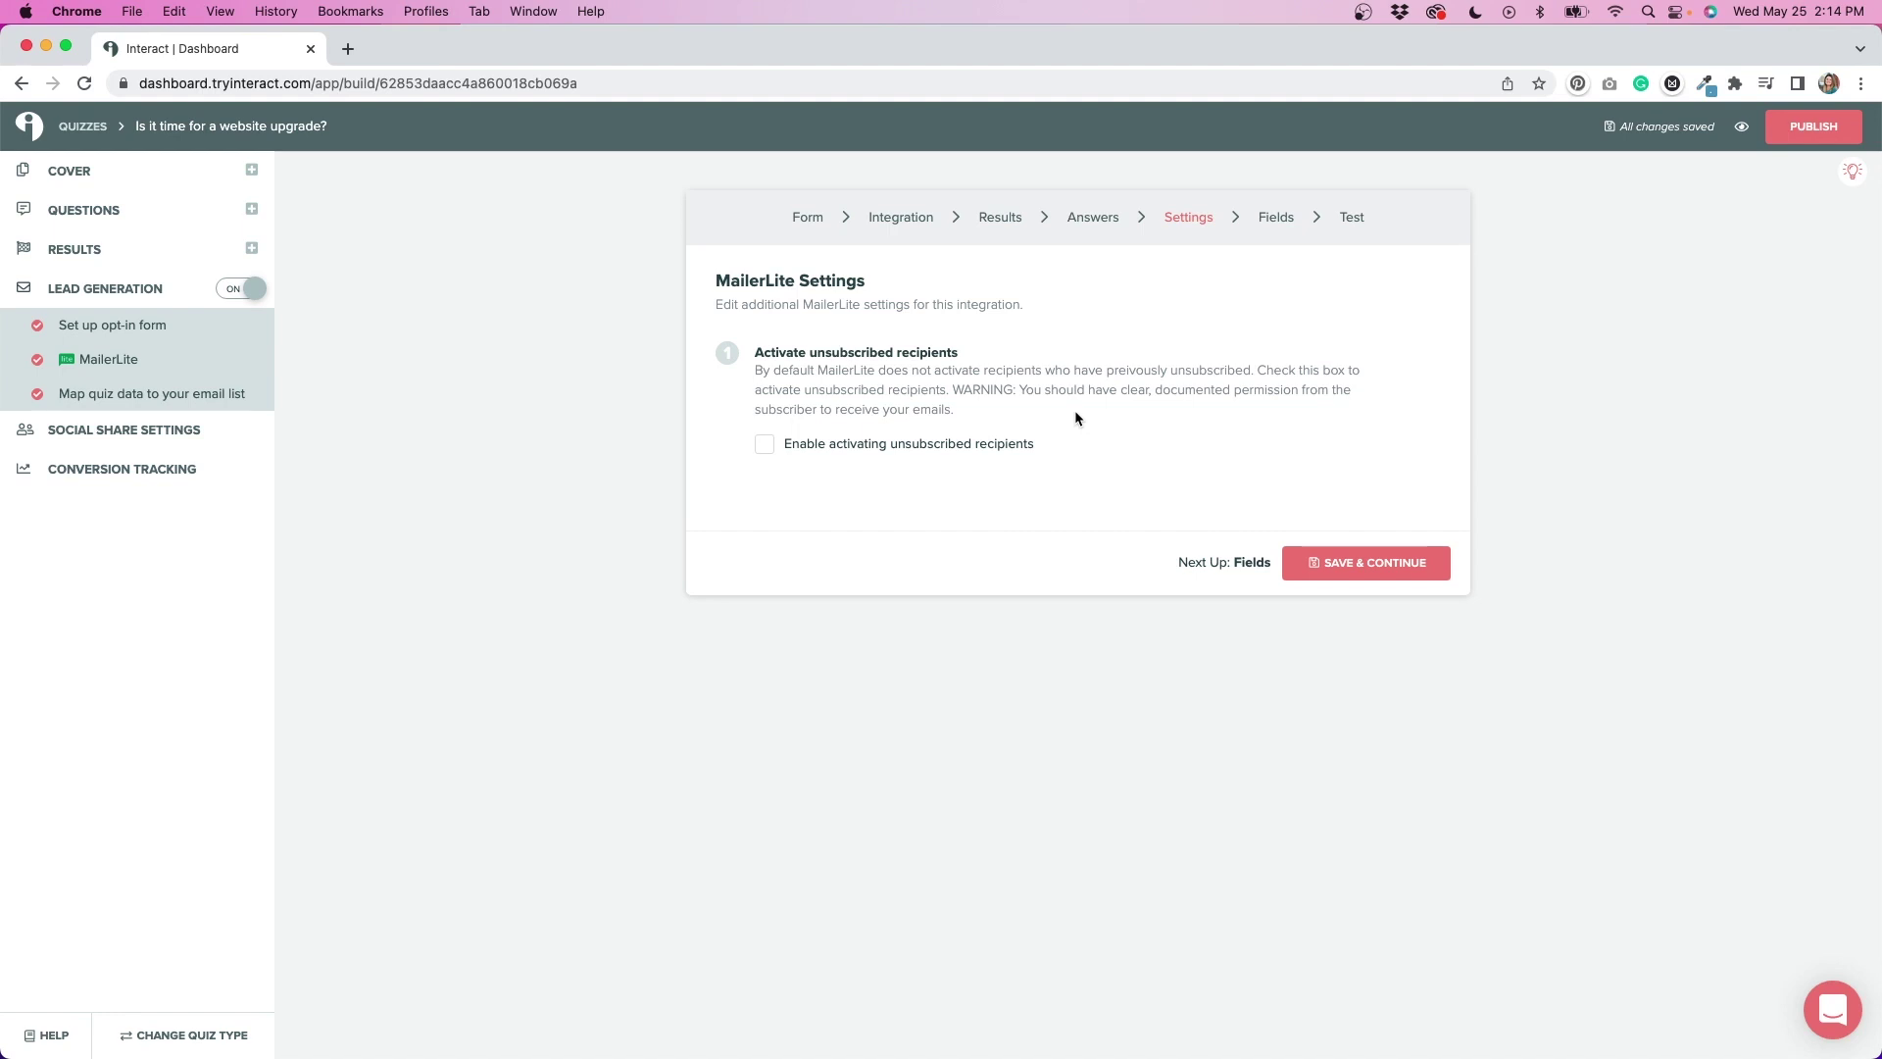
Leave unsubscribed recipients inactive and continue to the form field mapping
left_click(1392, 570)
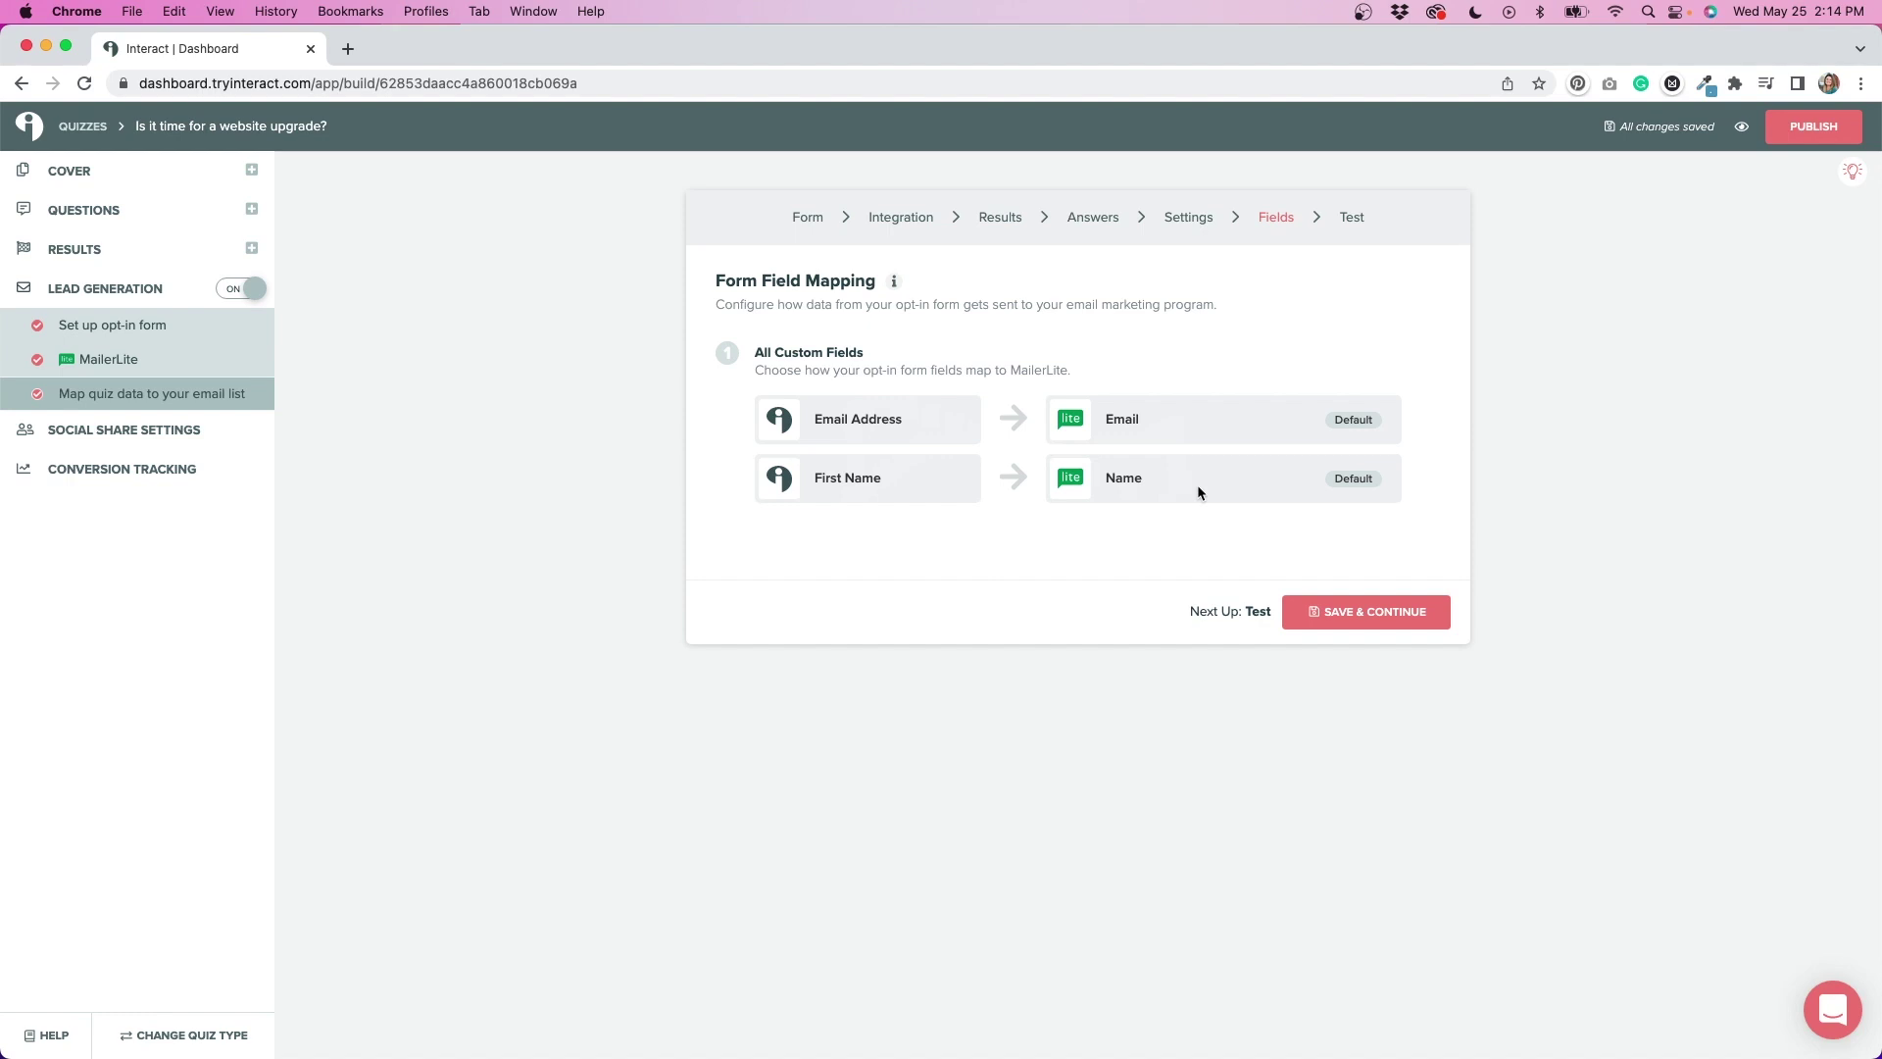
Reach the Test step, open the test lead form, then close it without sending
left_click(1353, 620)
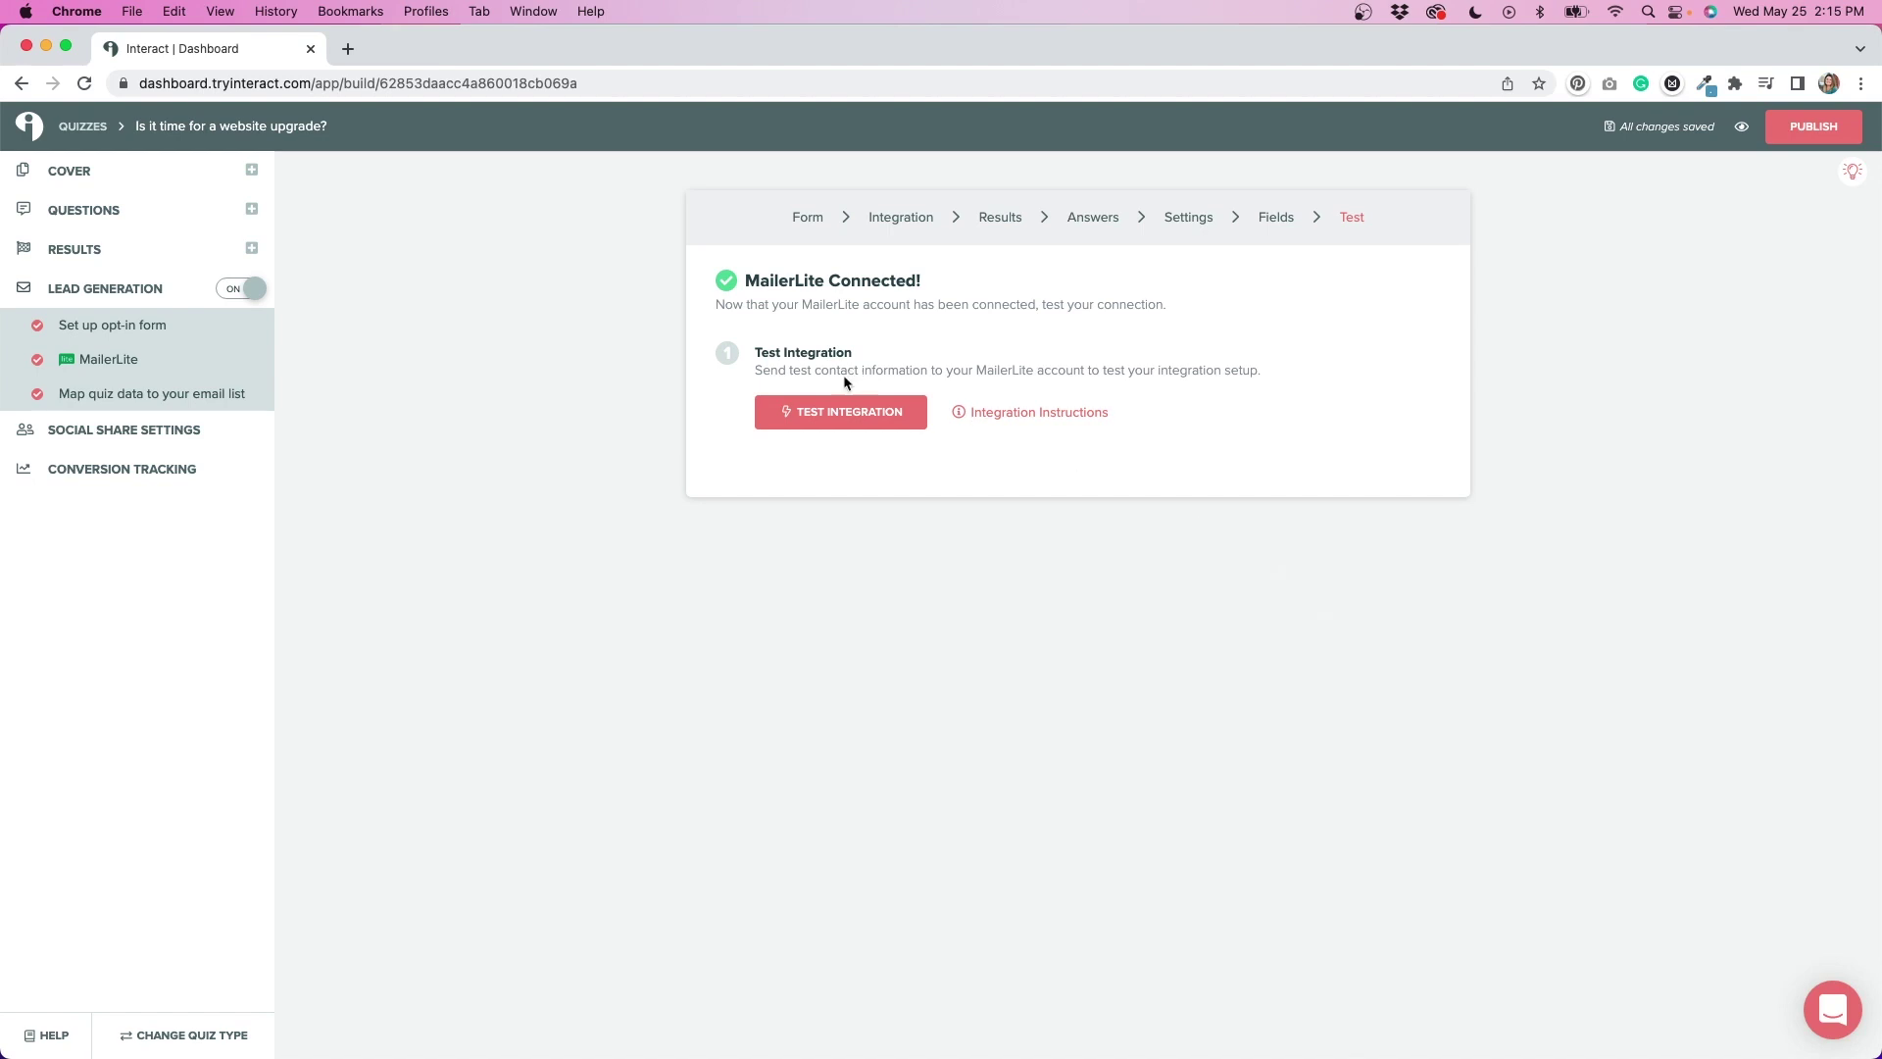
left_click(851, 419)
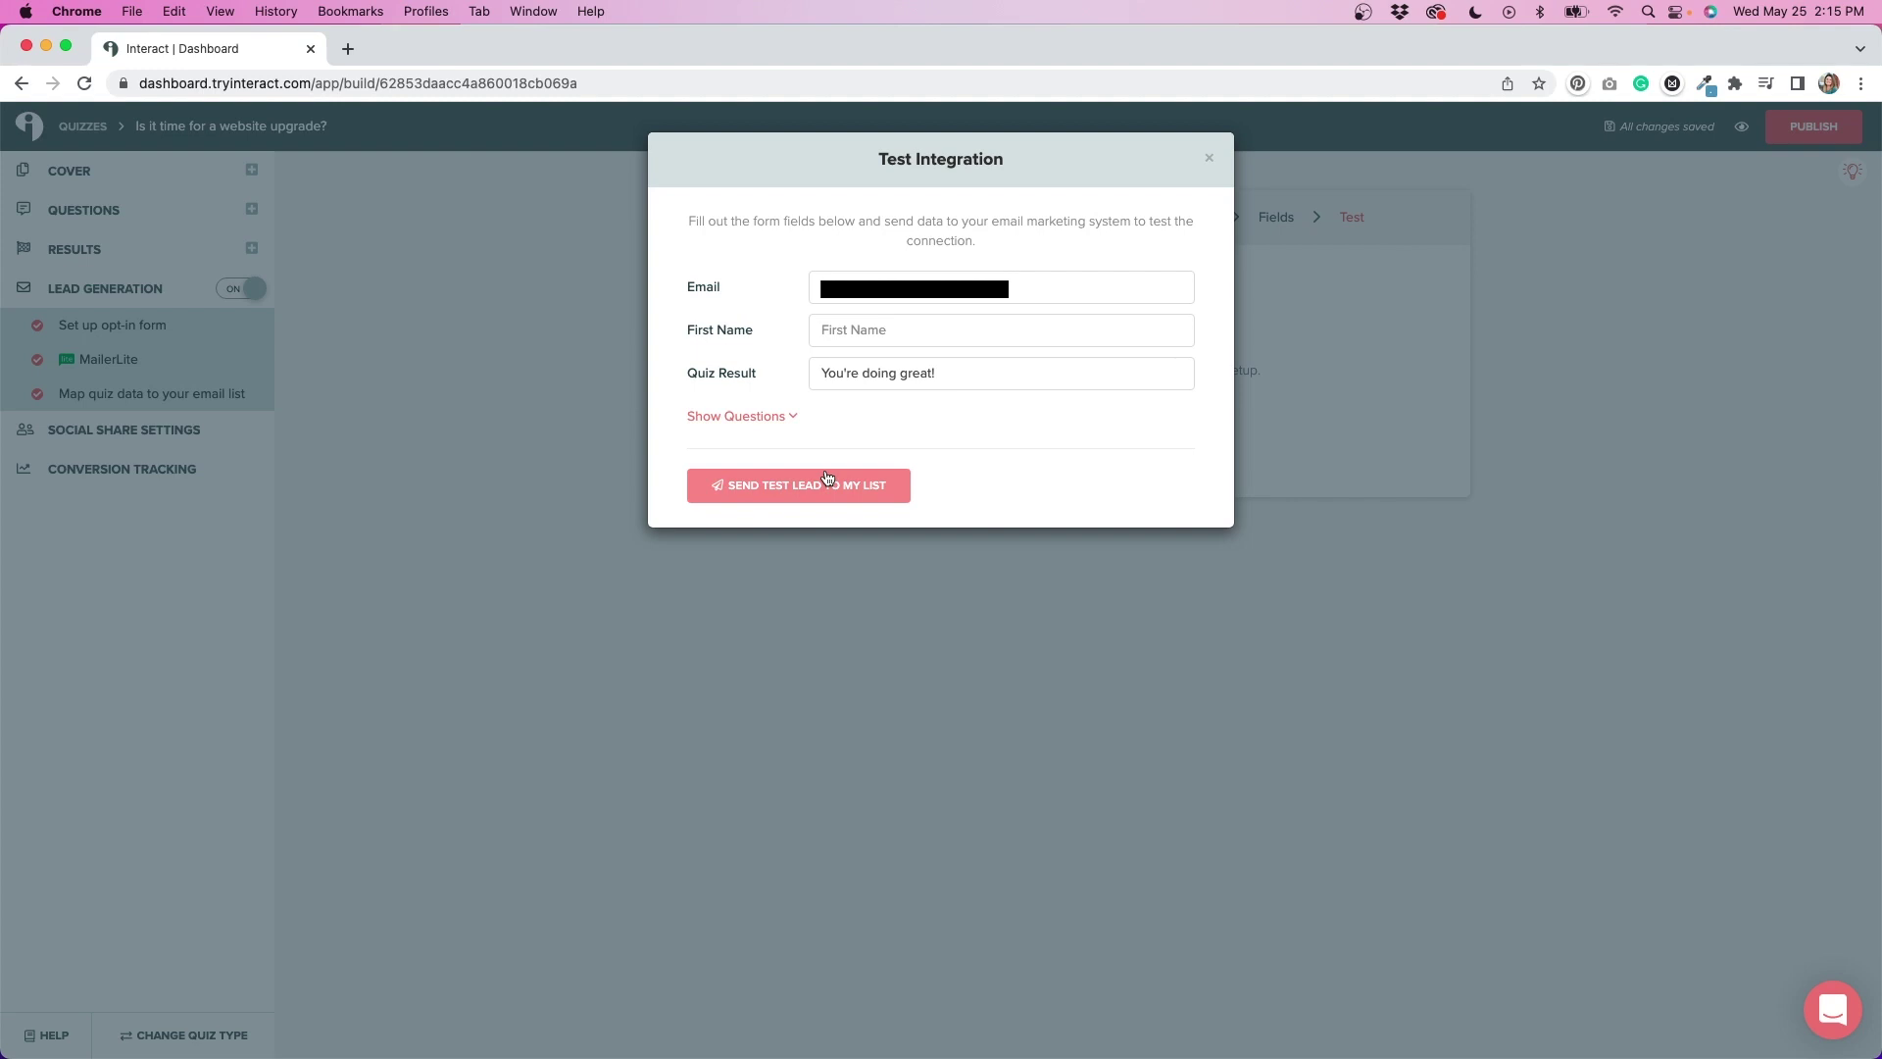
left_click(1211, 160)
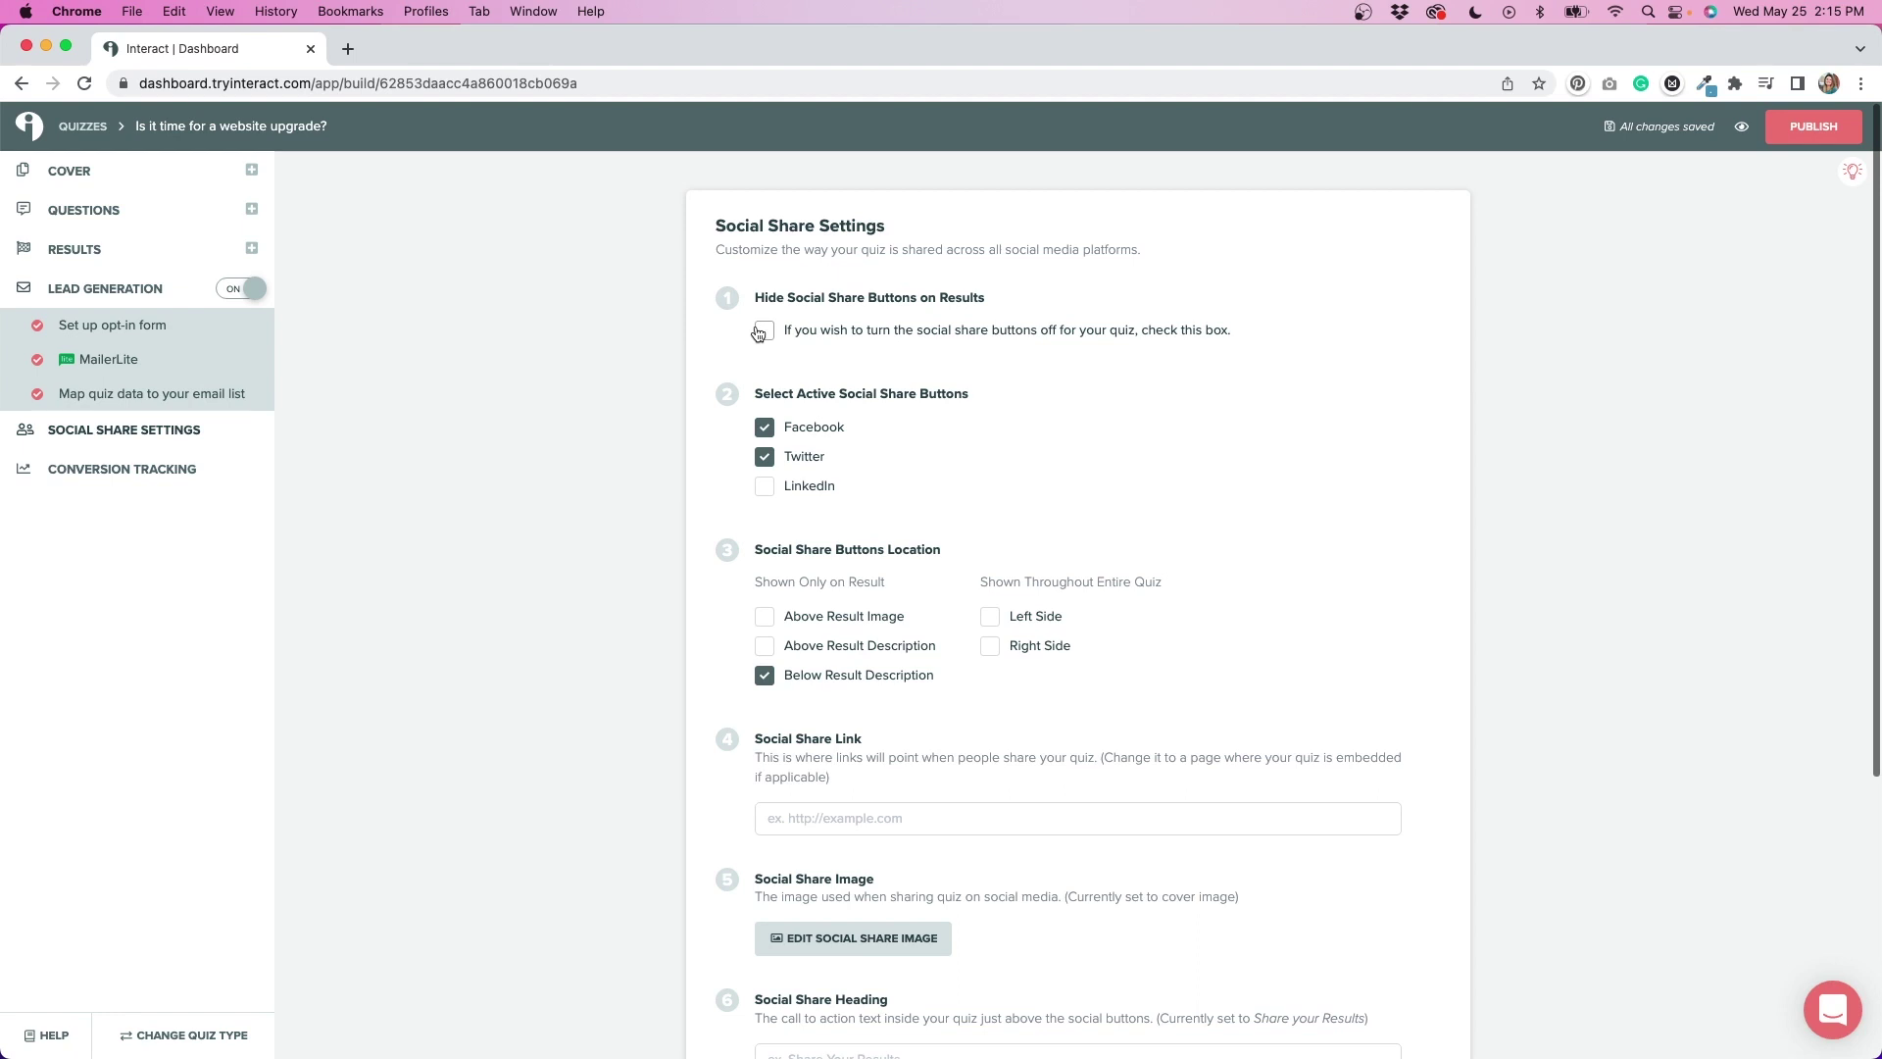
Review the Social Share Settings: empty share link, heading and 'I got' text, cover image as share image
scroll(1096, 457, "down", 3)
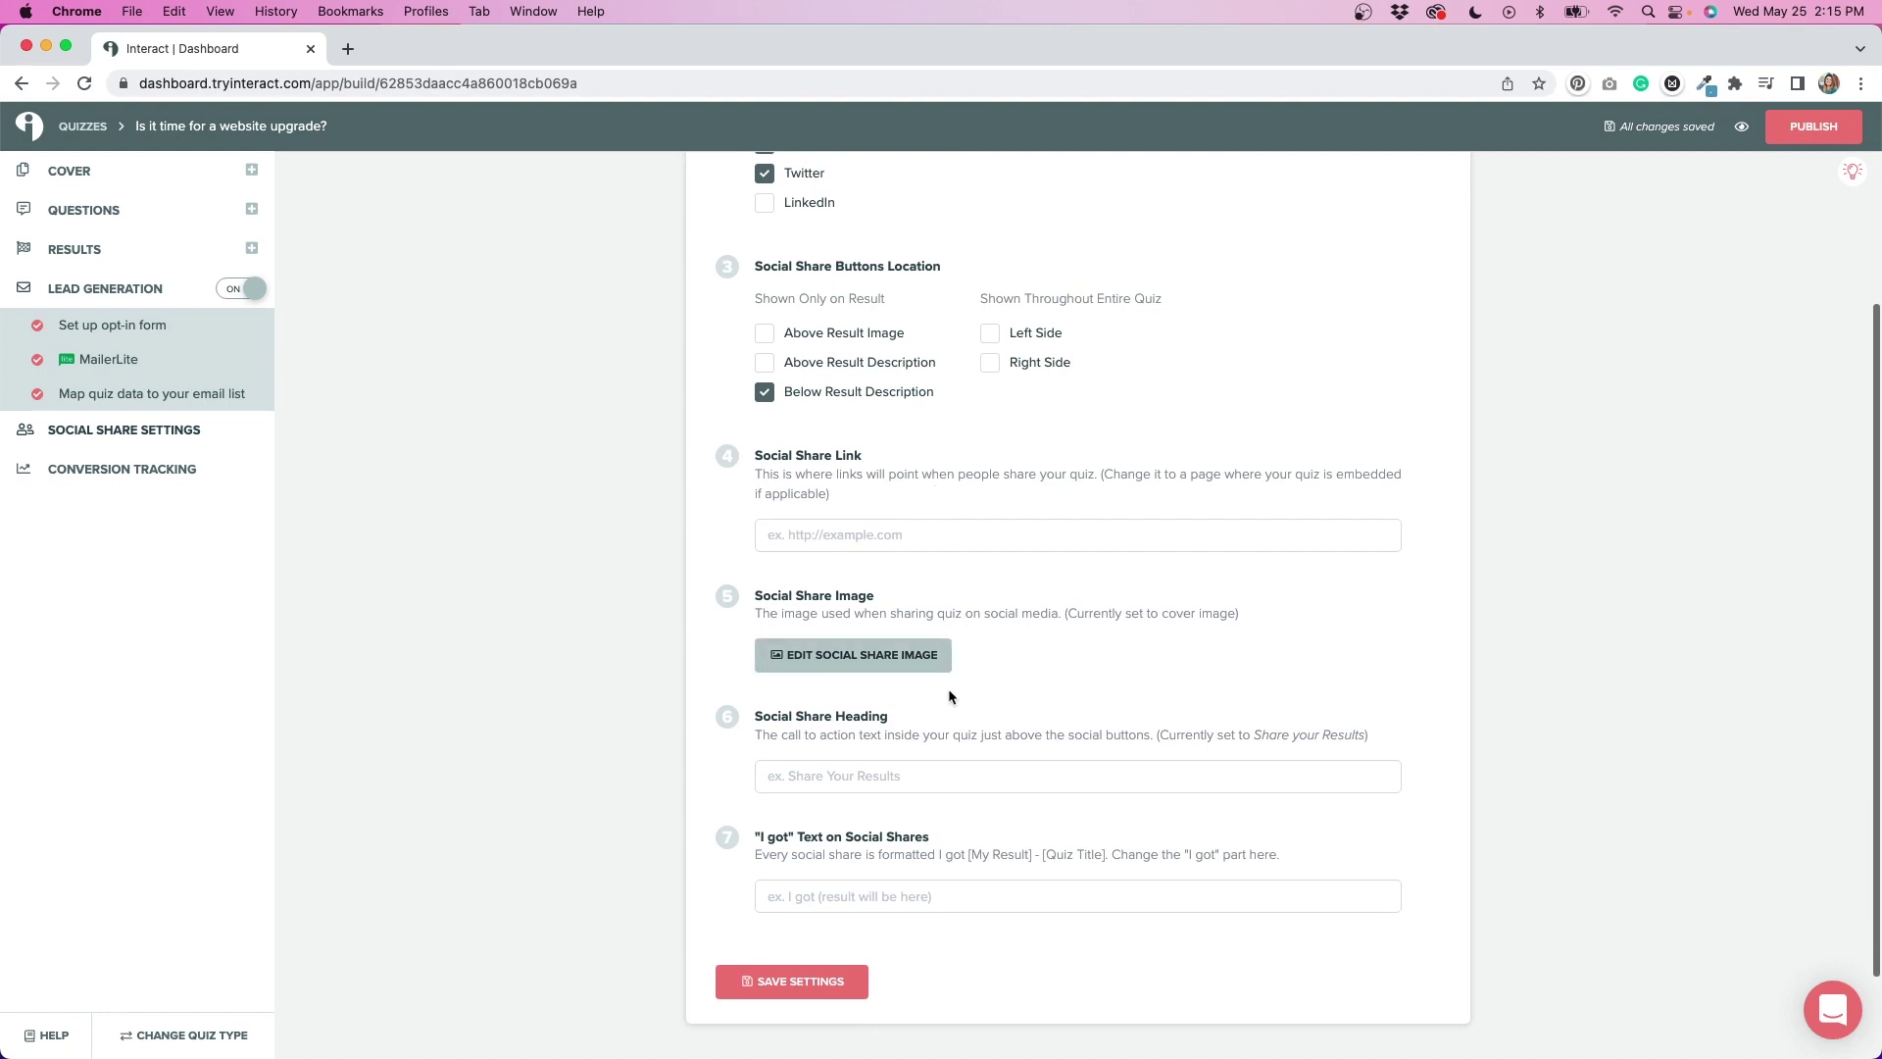
scroll(979, 699, "down", 2)
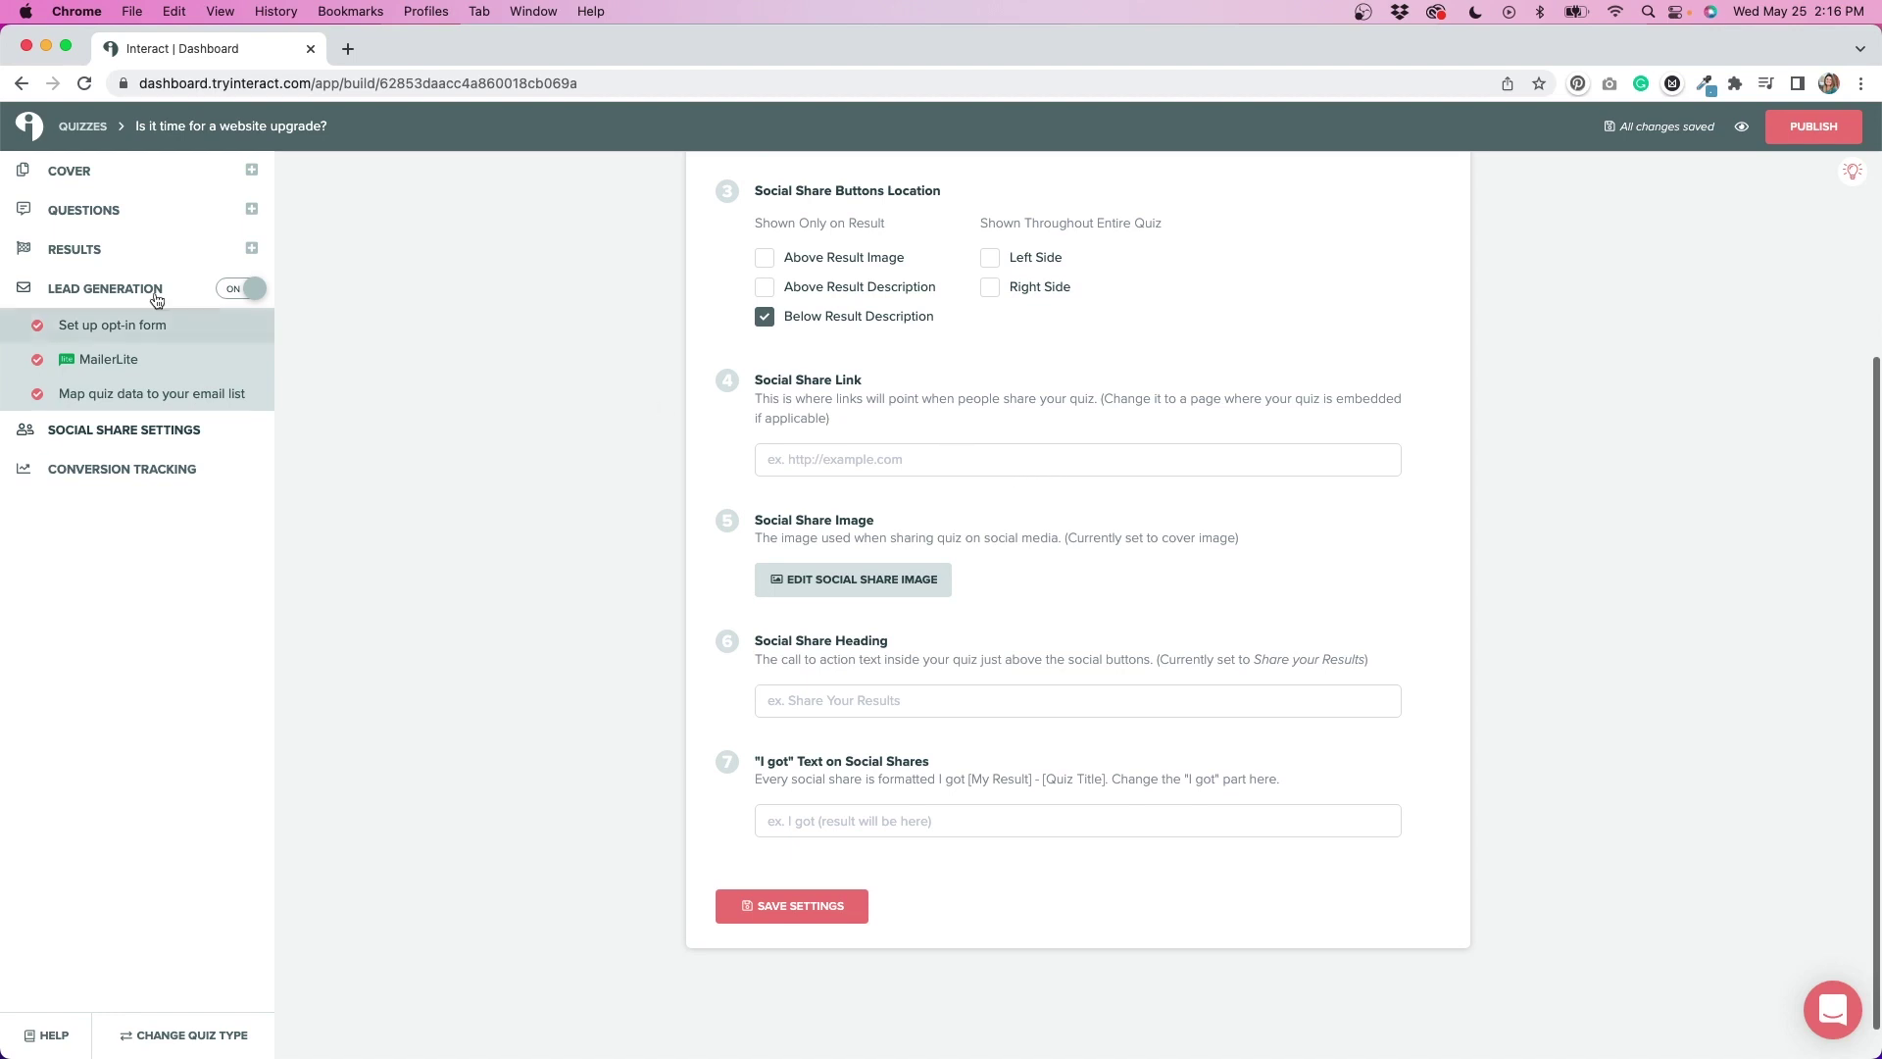
Bring up Conversion Tracking to see the Facebook Pixel and Google Analytics cards
left_click(180, 477)
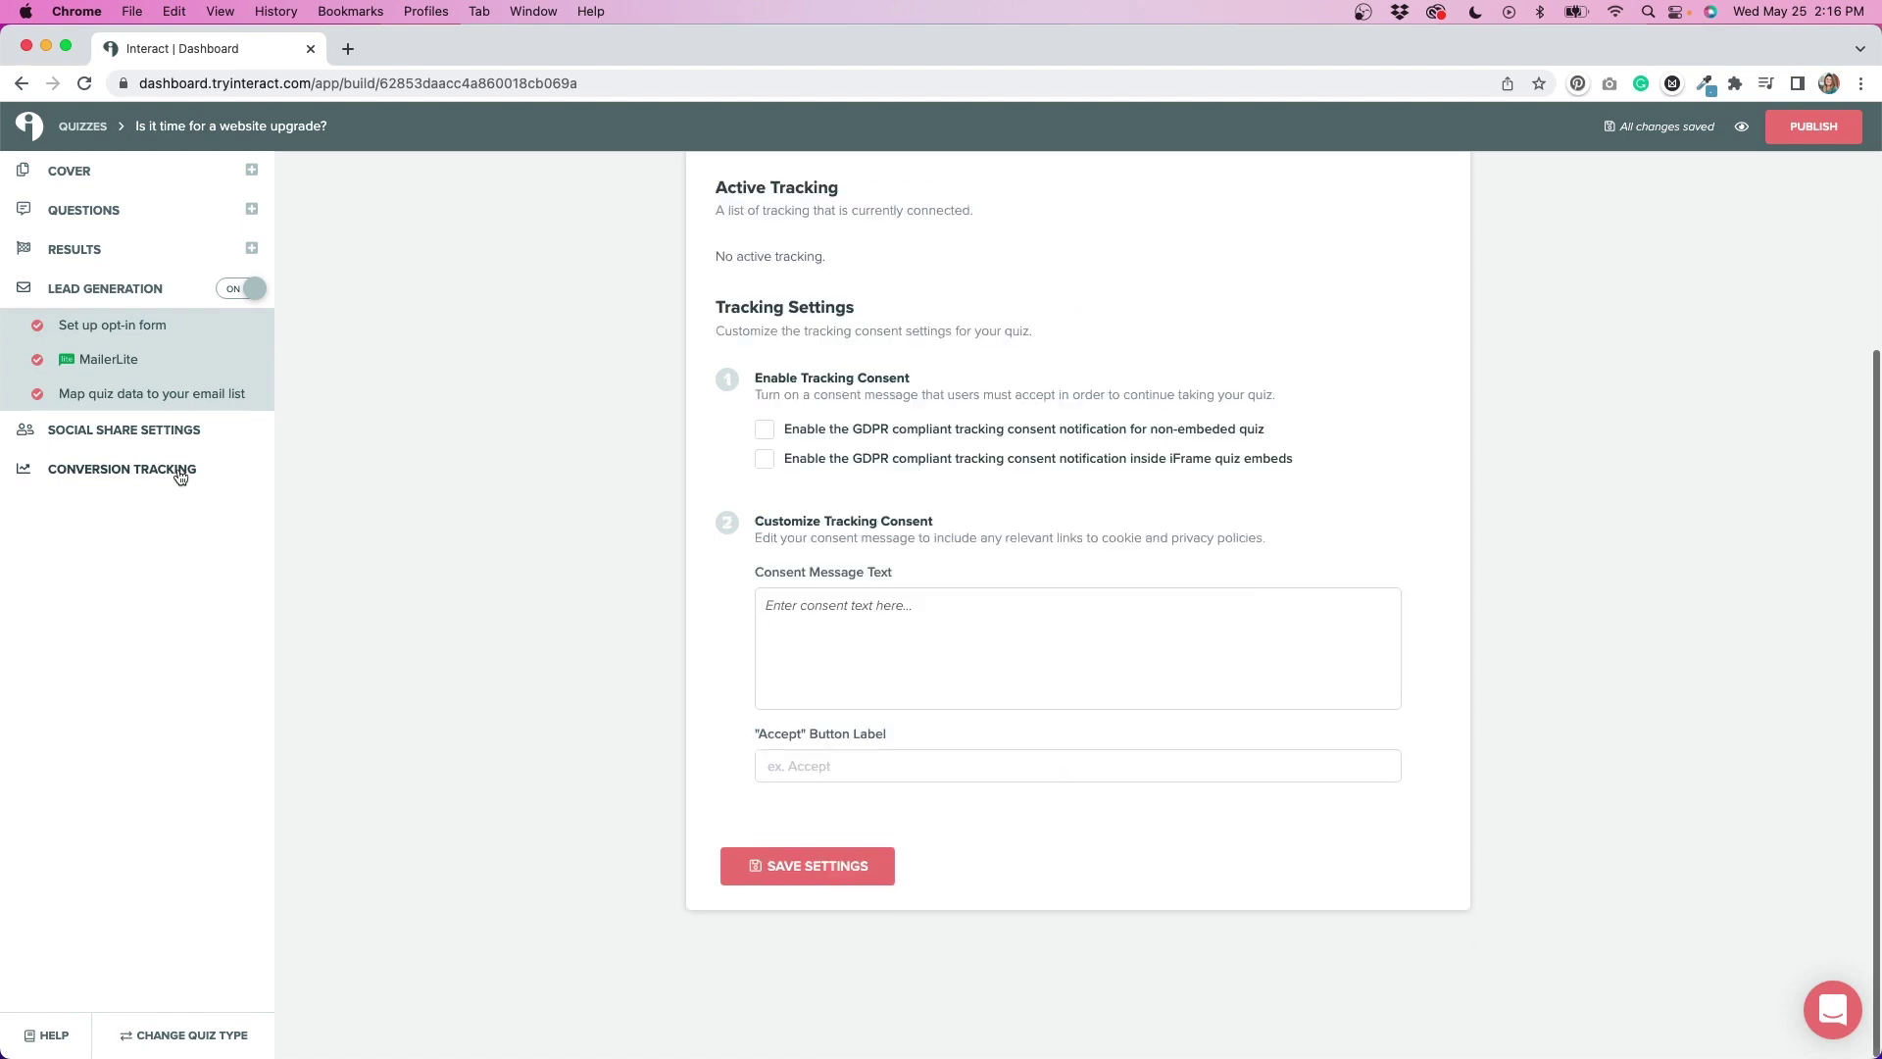
scroll(1206, 461, "up", 5)
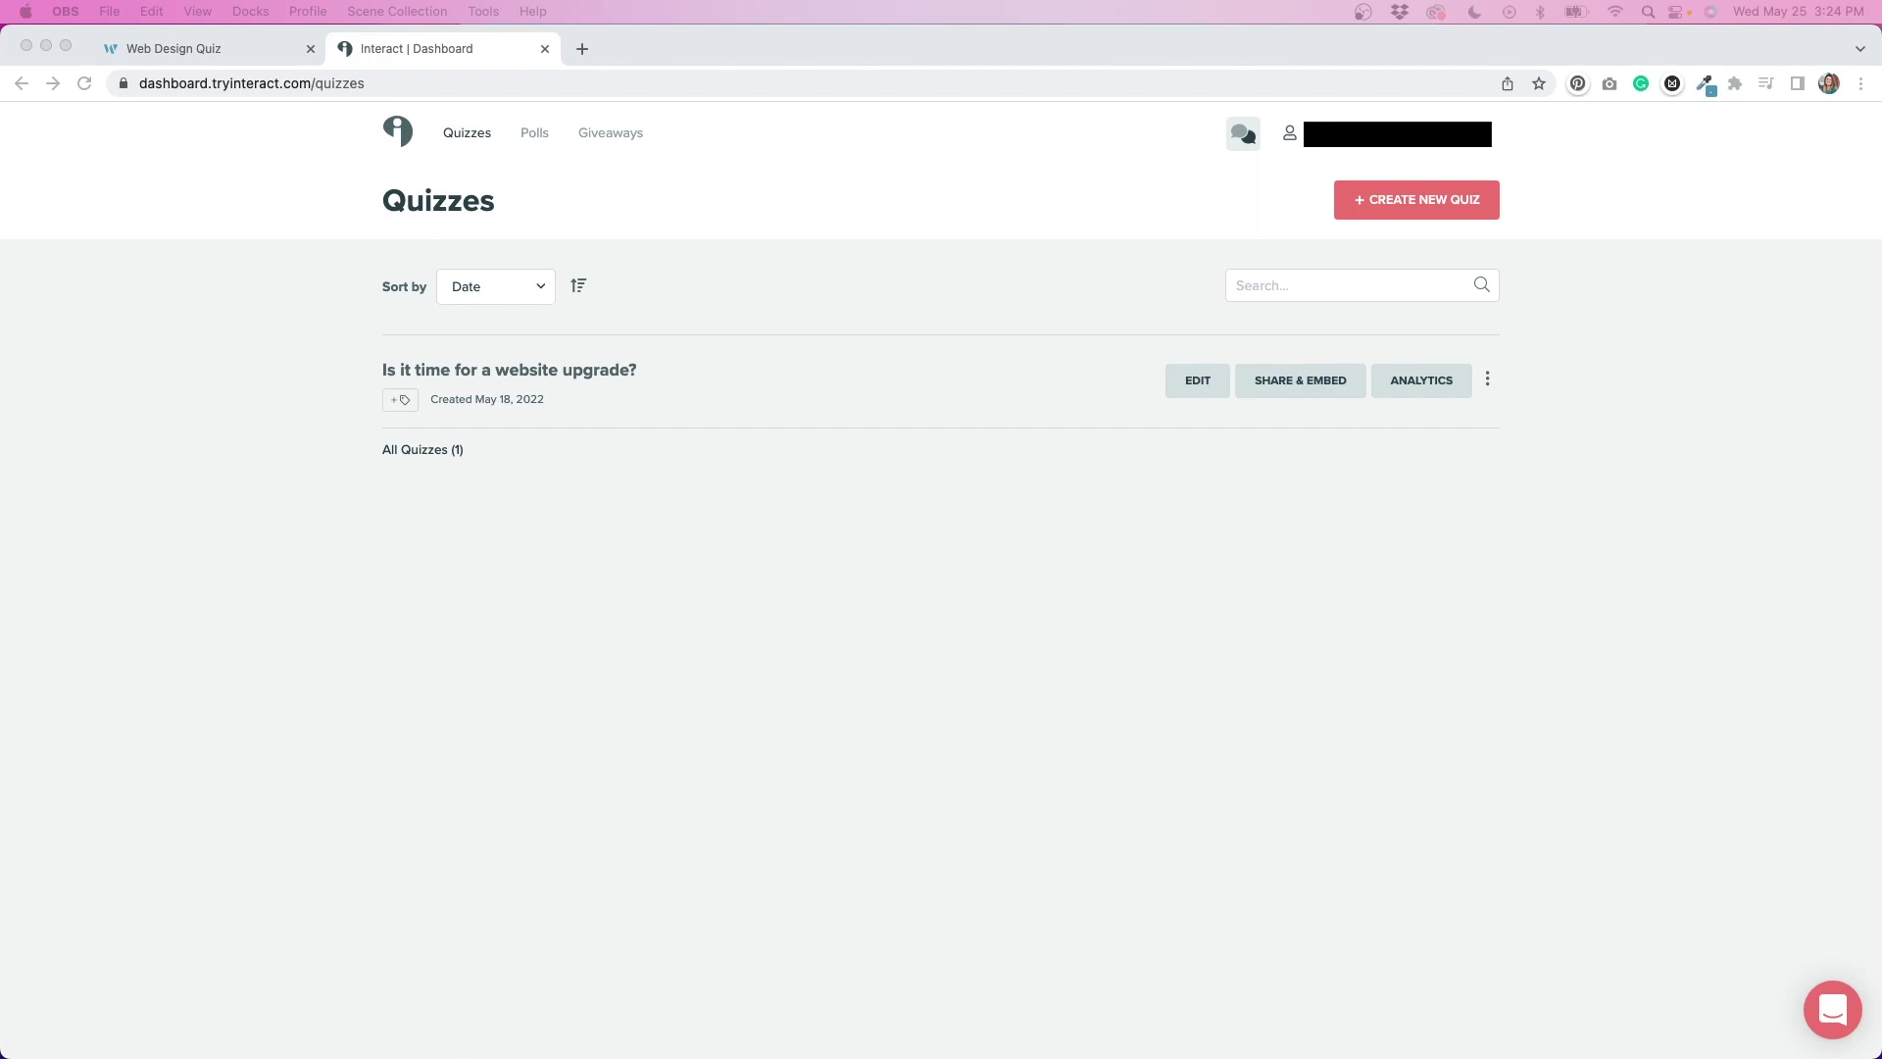
Open Share & Embed for the 'Is it time for a website upgrade?' quiz
left_click(1309, 386)
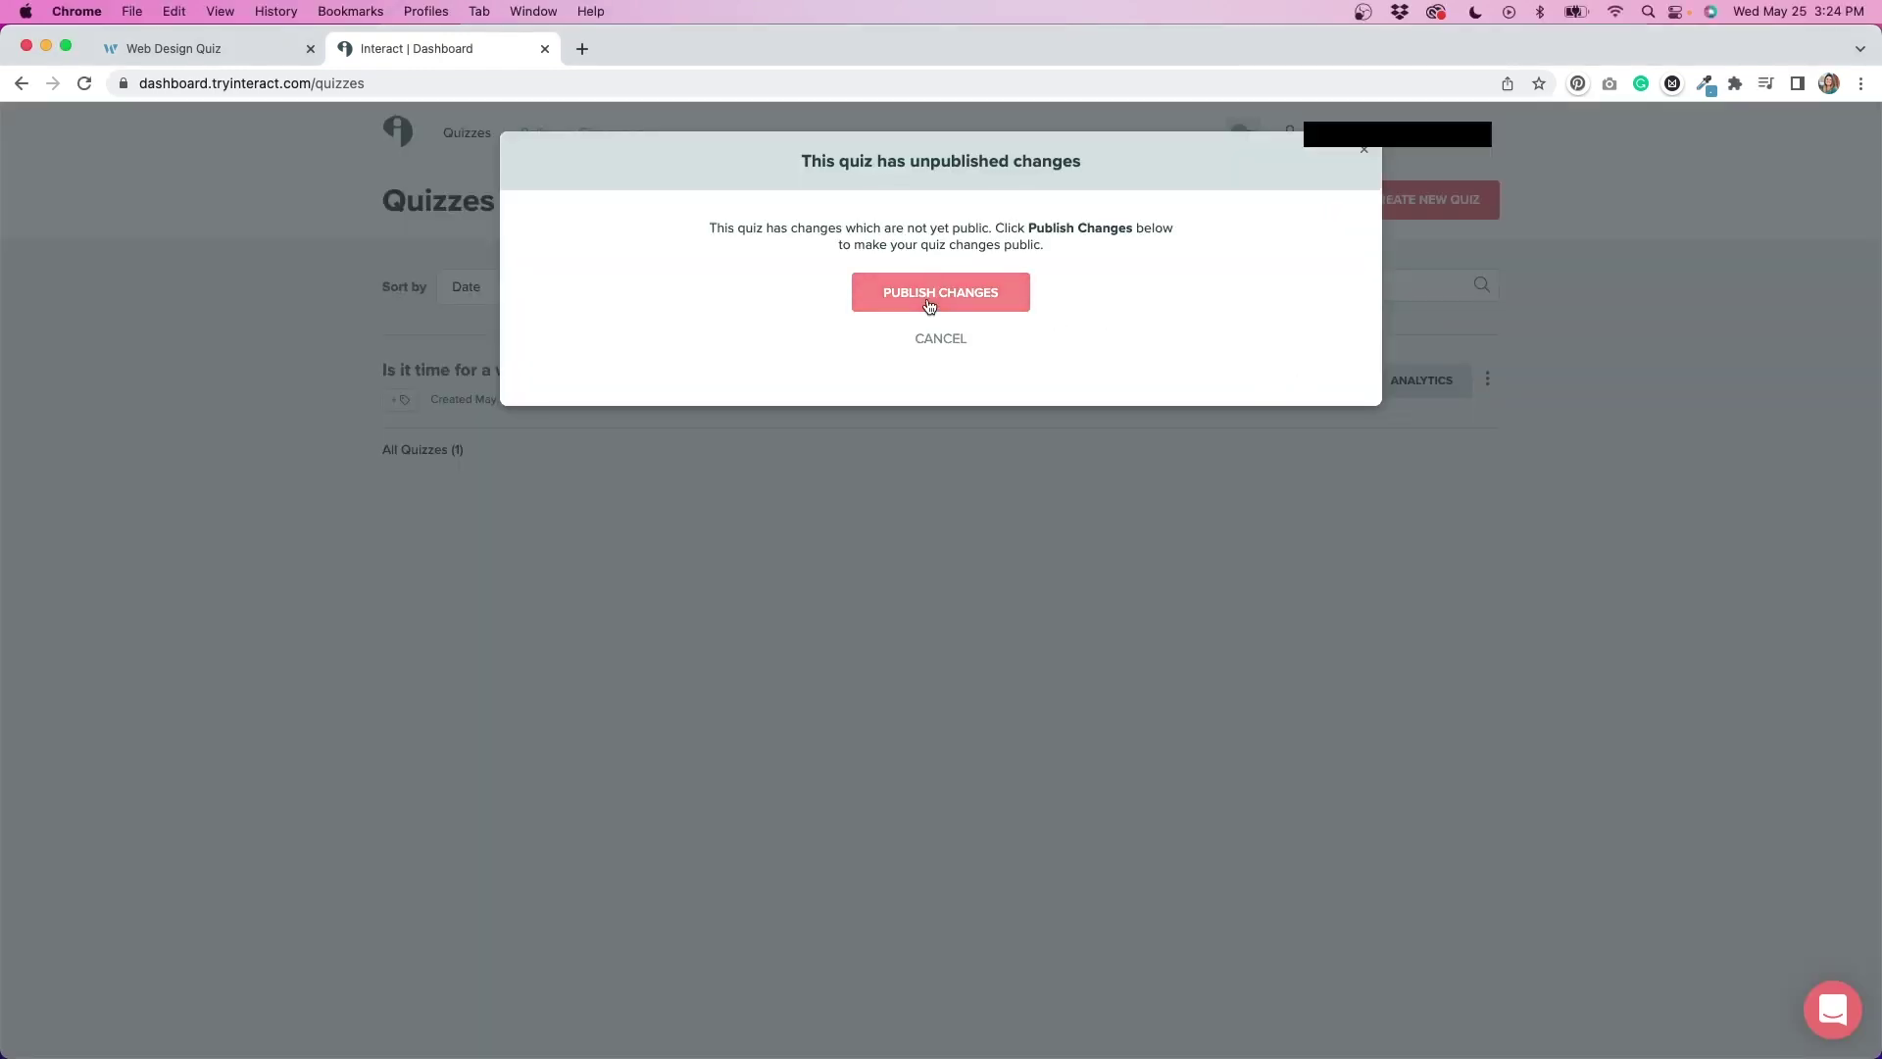
Publish the quiz's pending changes and bring up its embed code
left_click(929, 307)
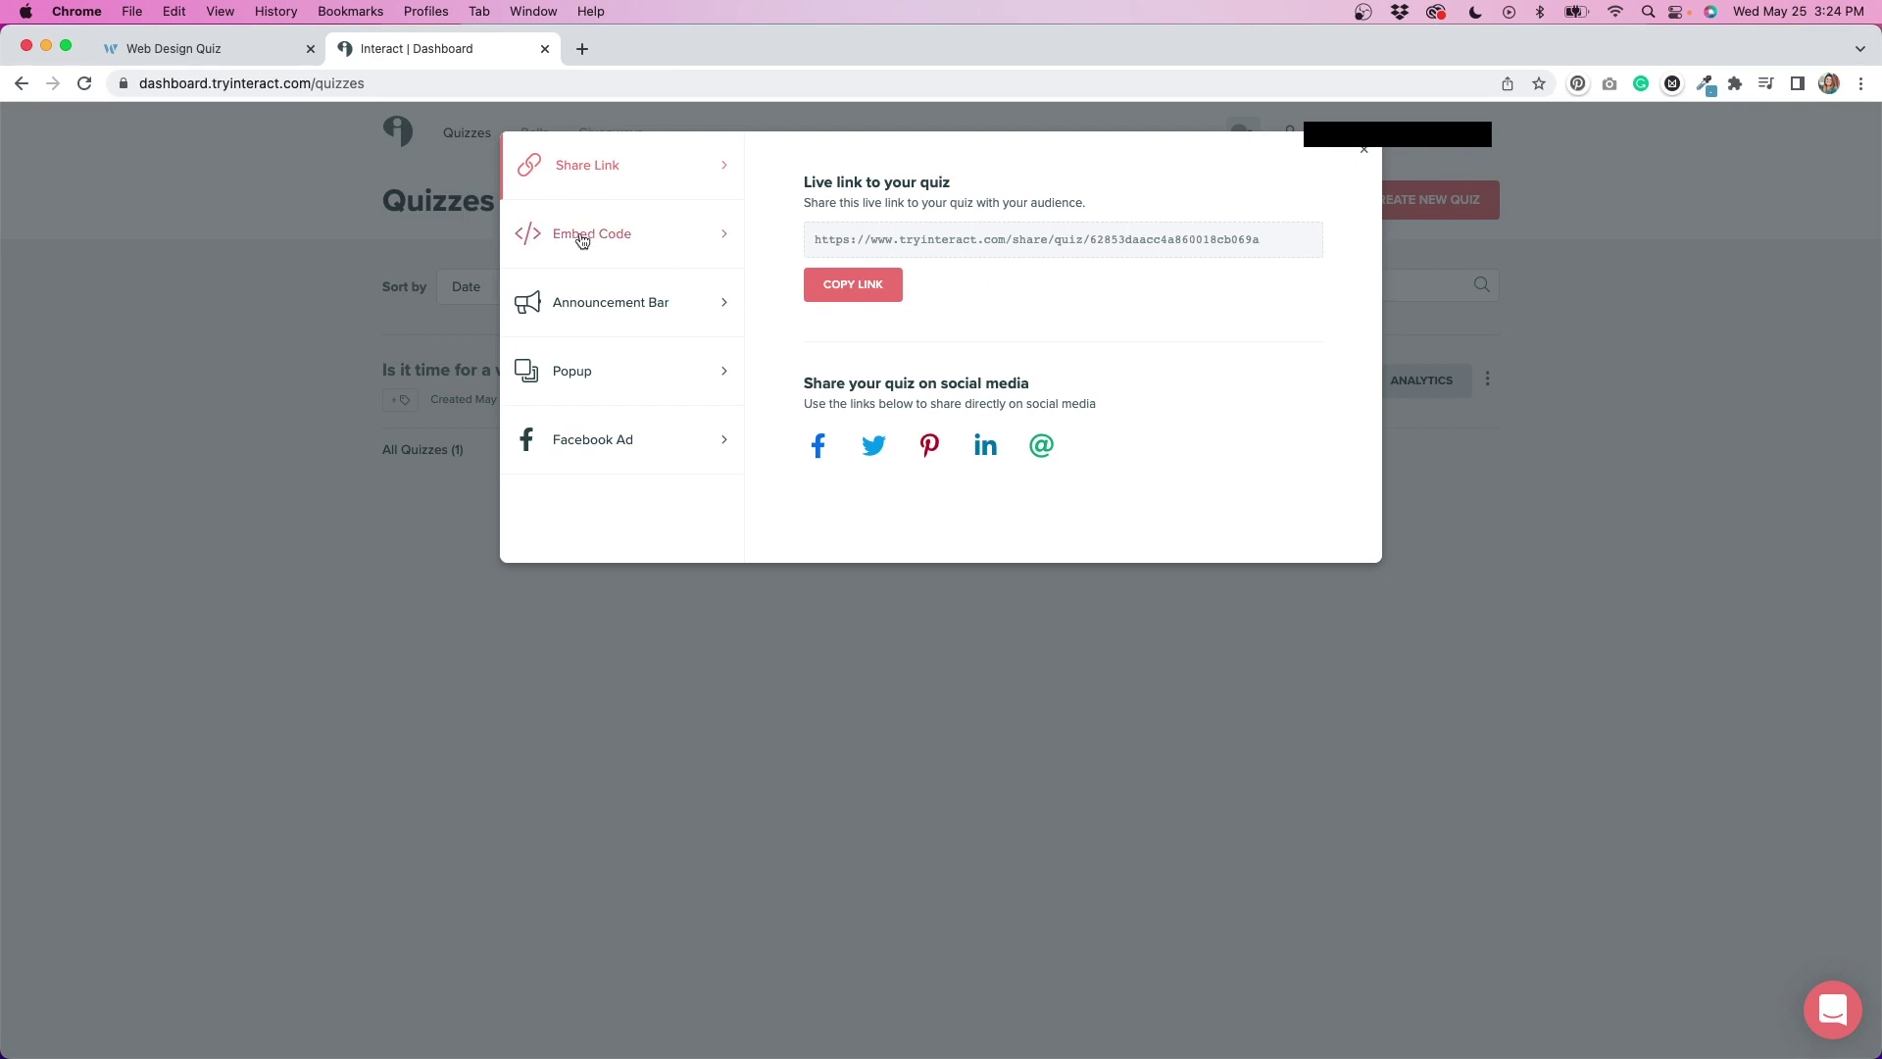
left_click(580, 239)
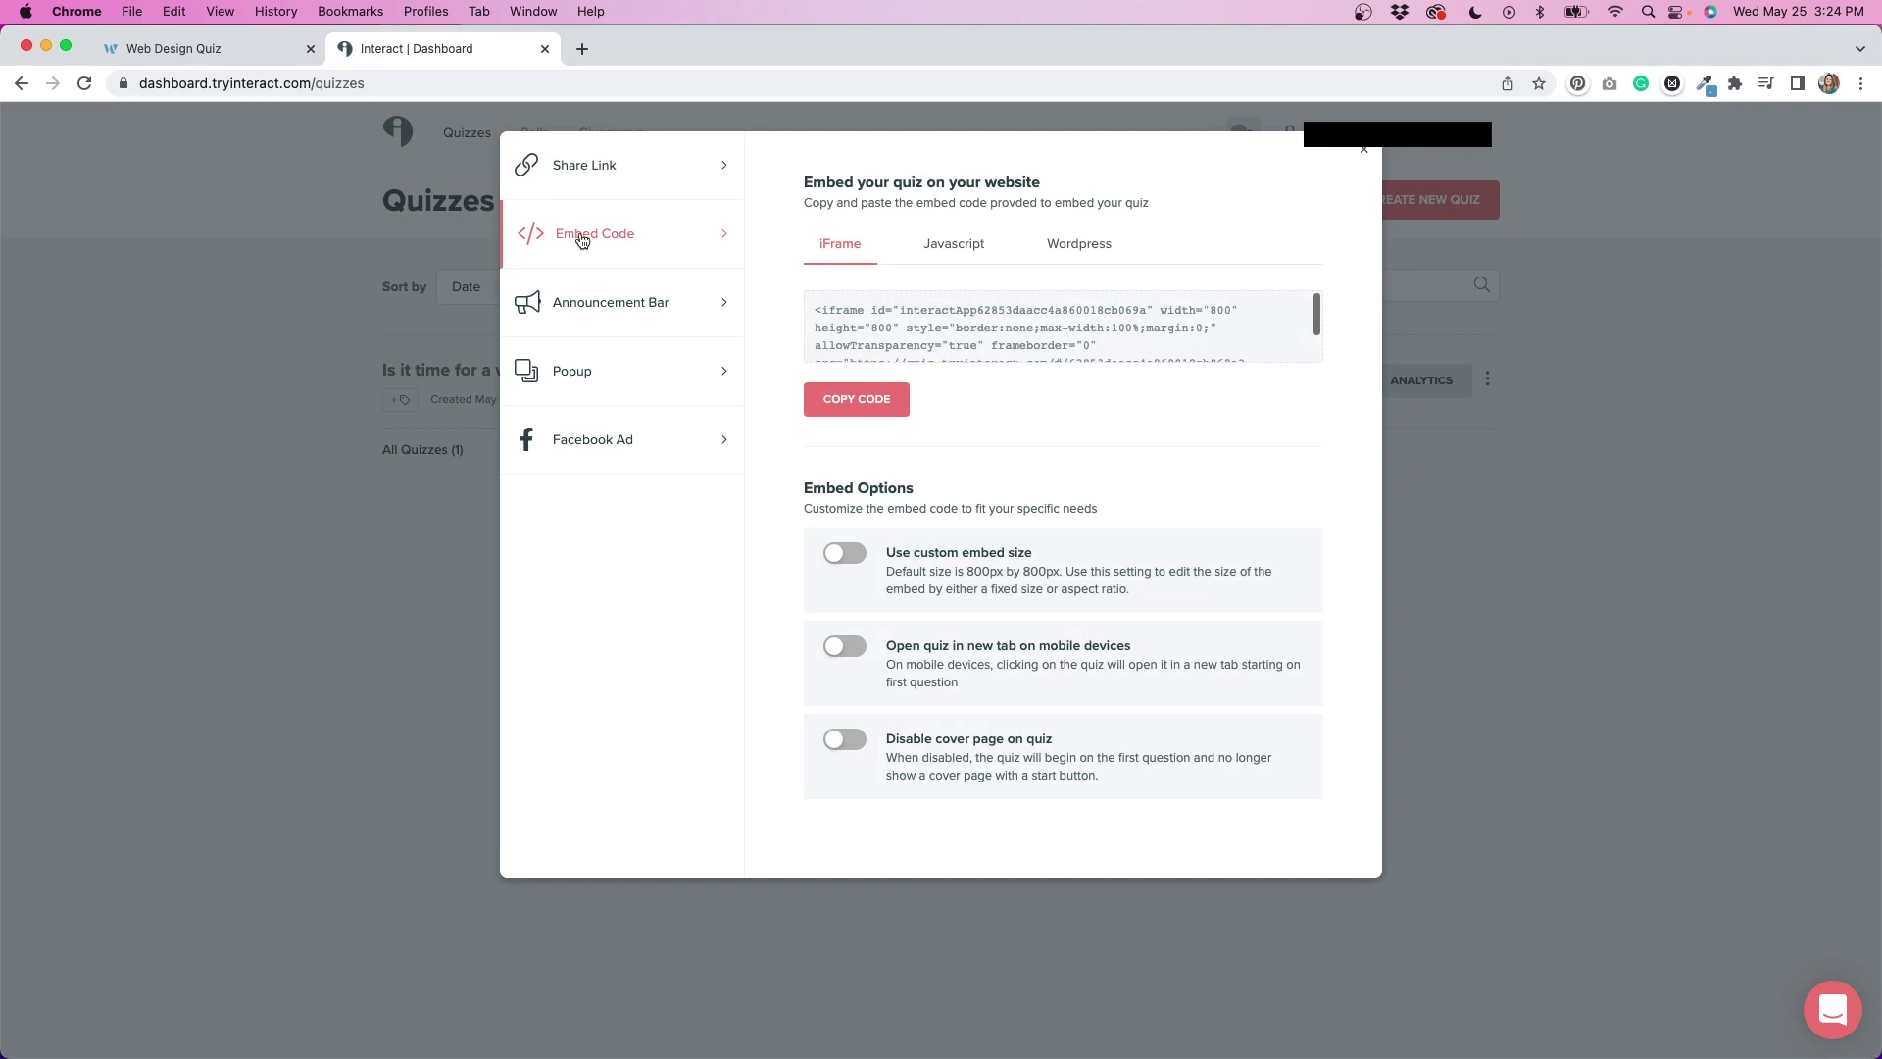
Compare the iFrame, Javascript and Wordpress embed codes, then copy the Javascript version
left_click(975, 257)
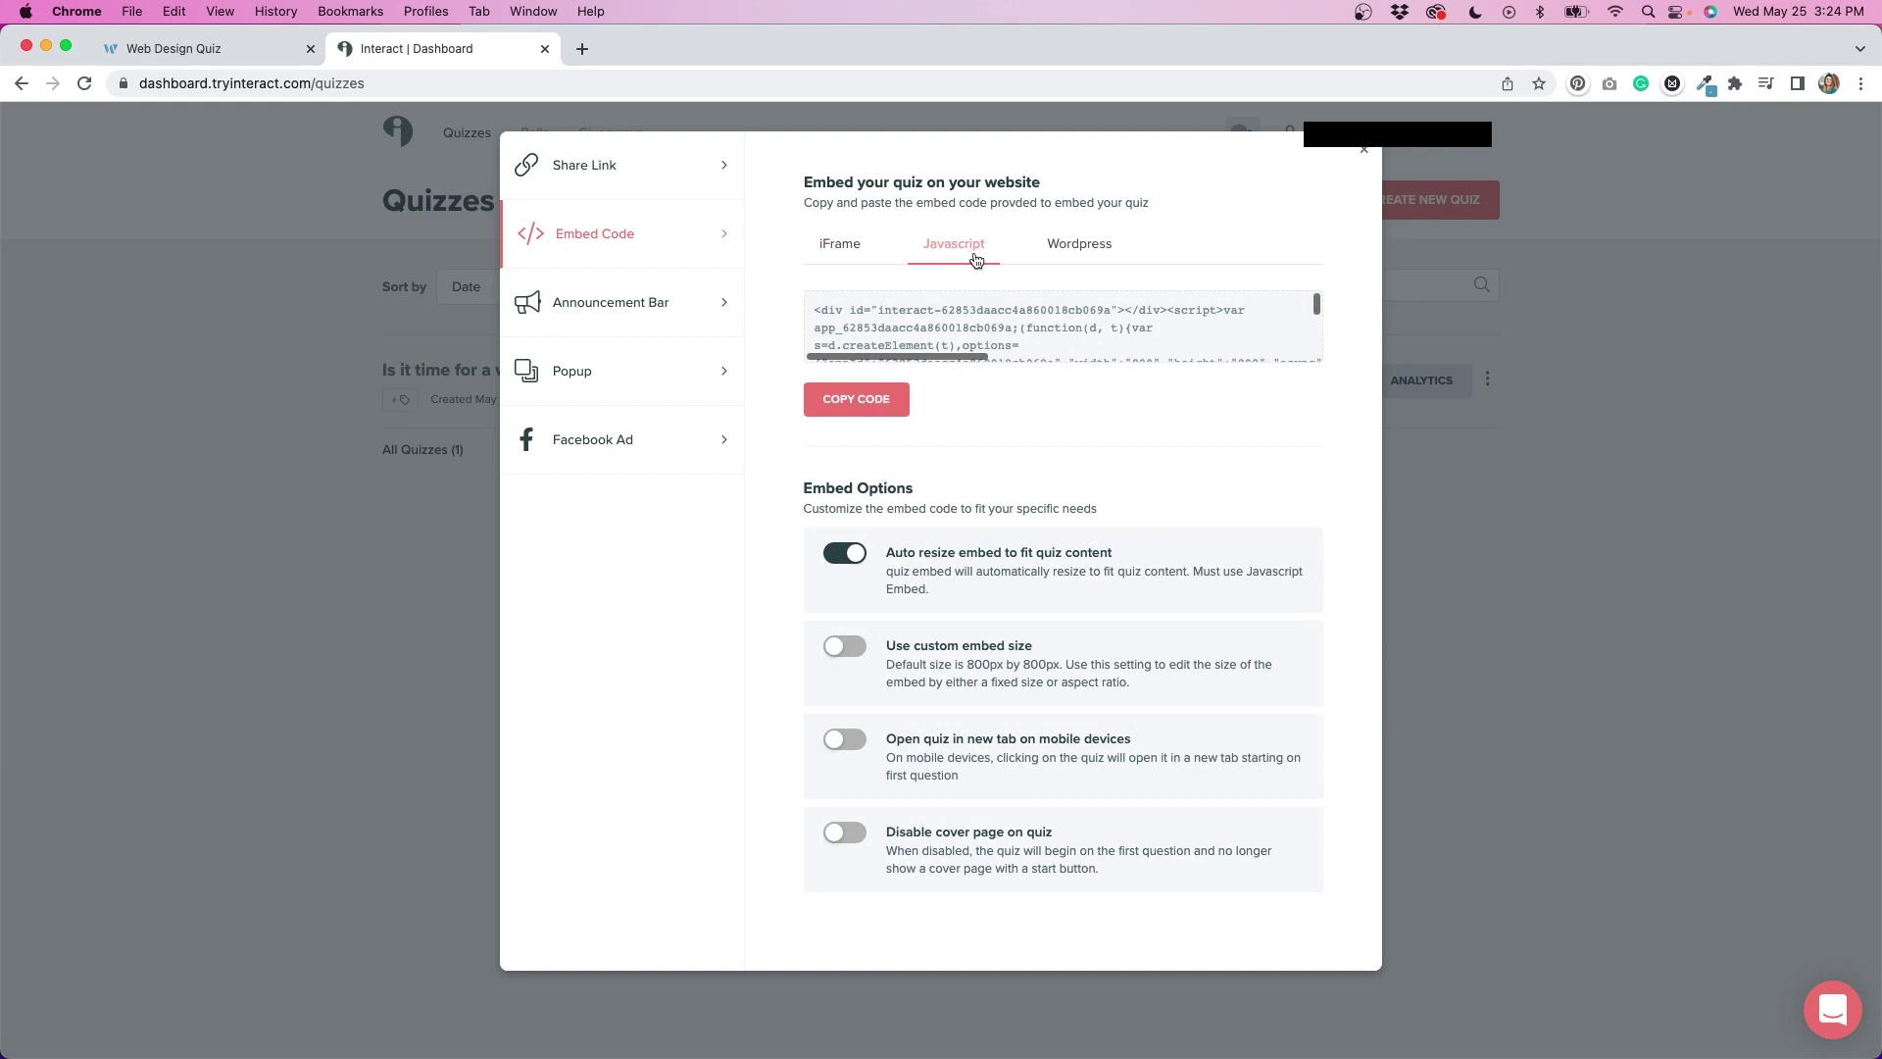
left_click(824, 251)
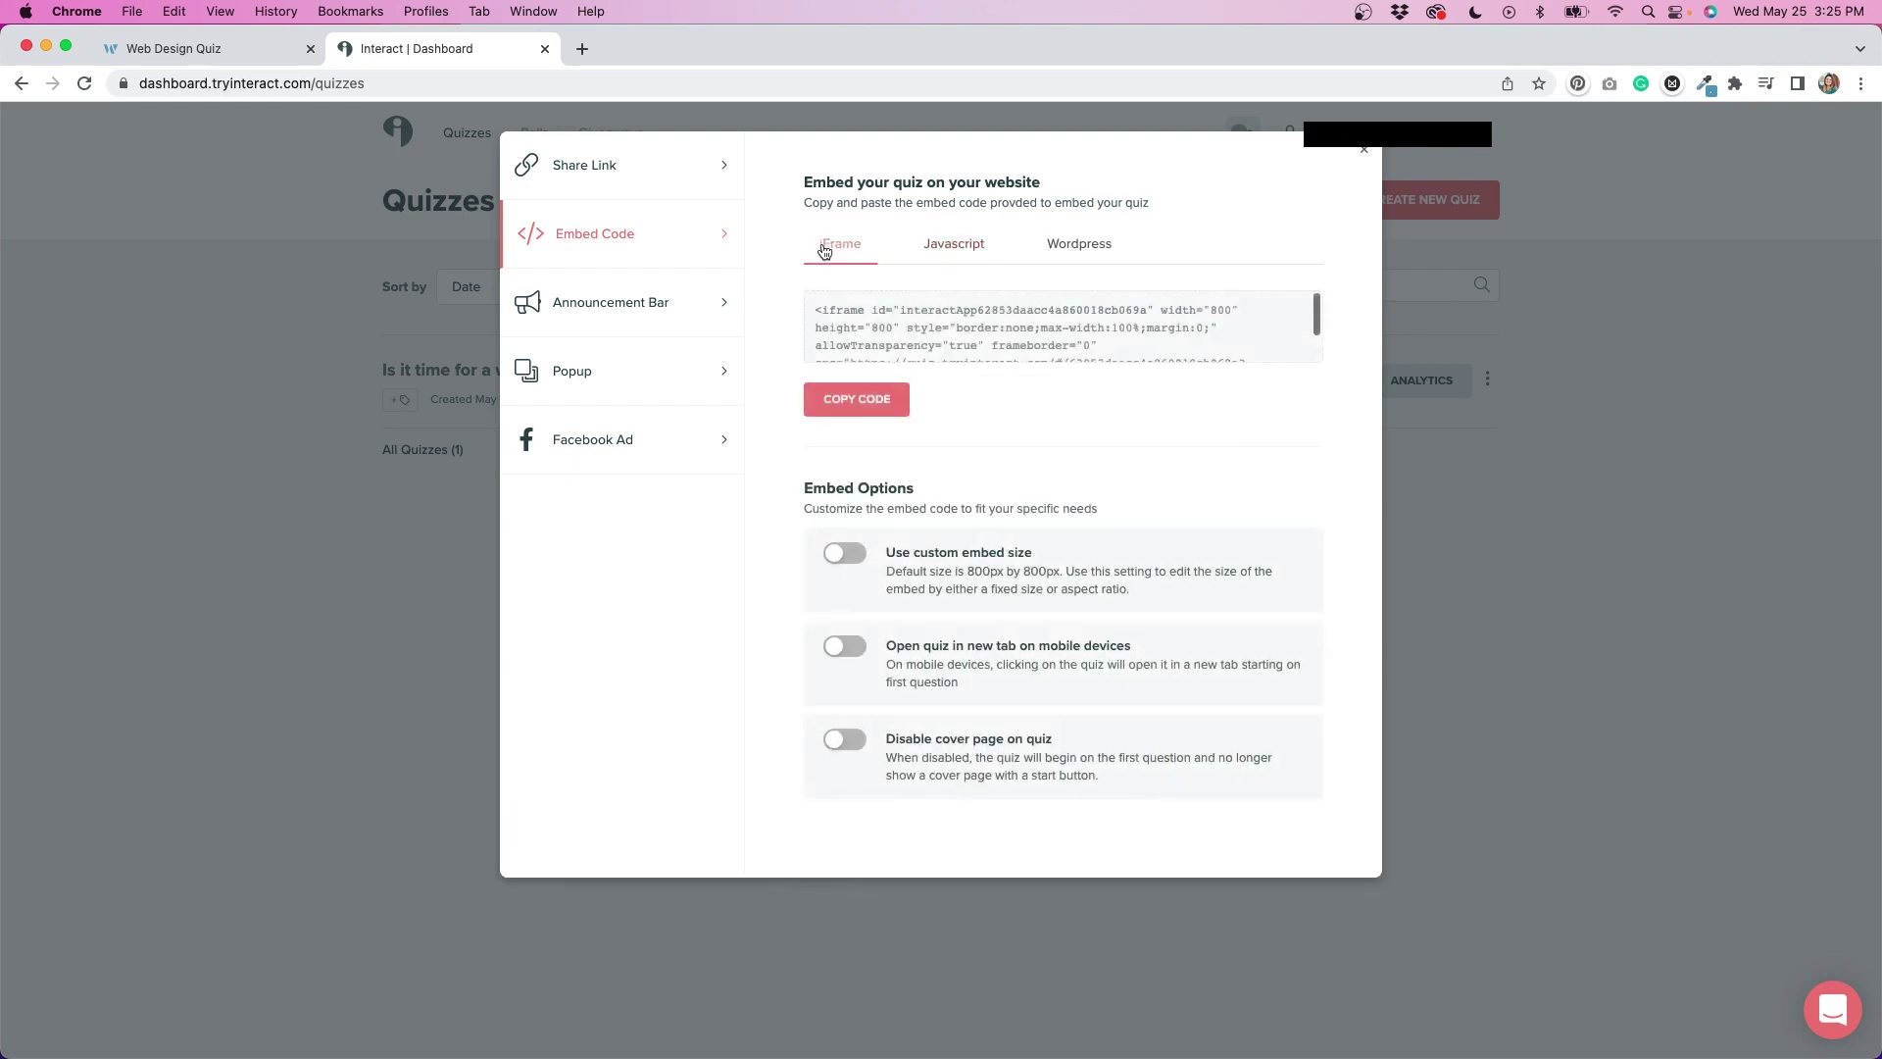
left_click(1092, 255)
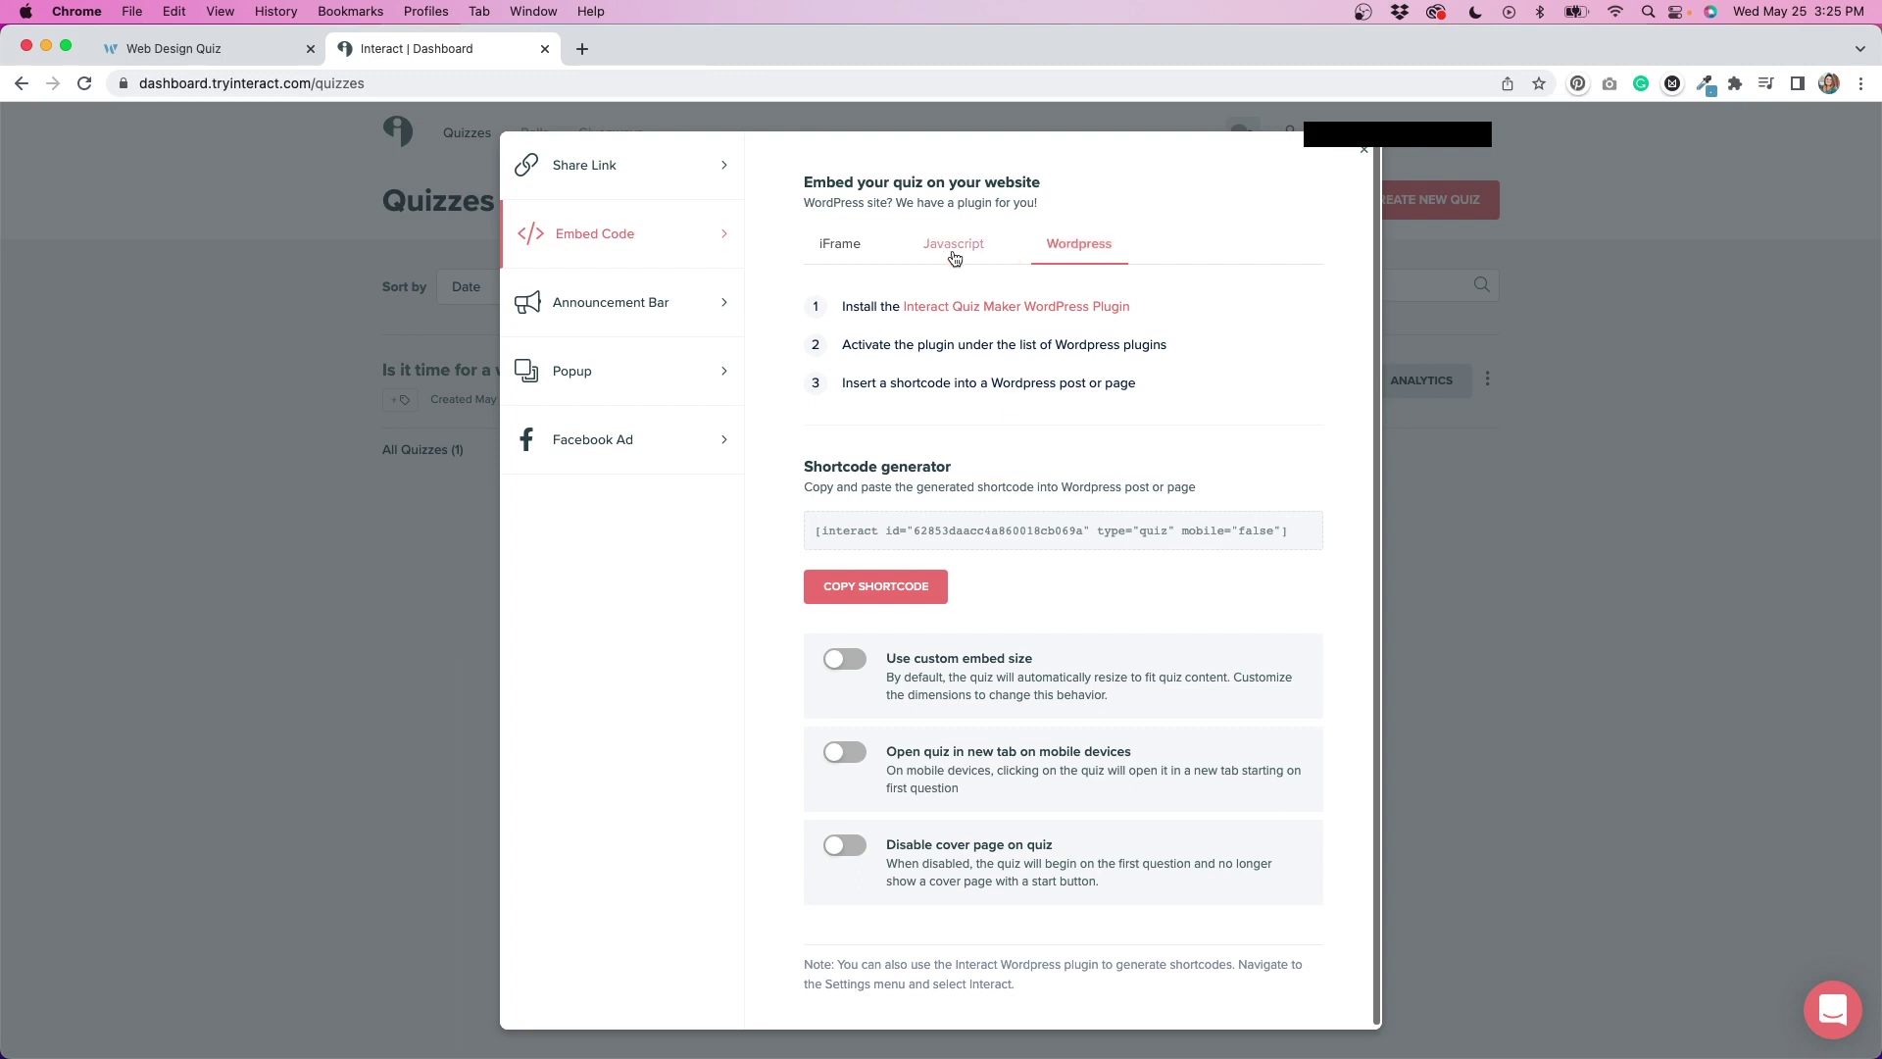
left_click(954, 259)
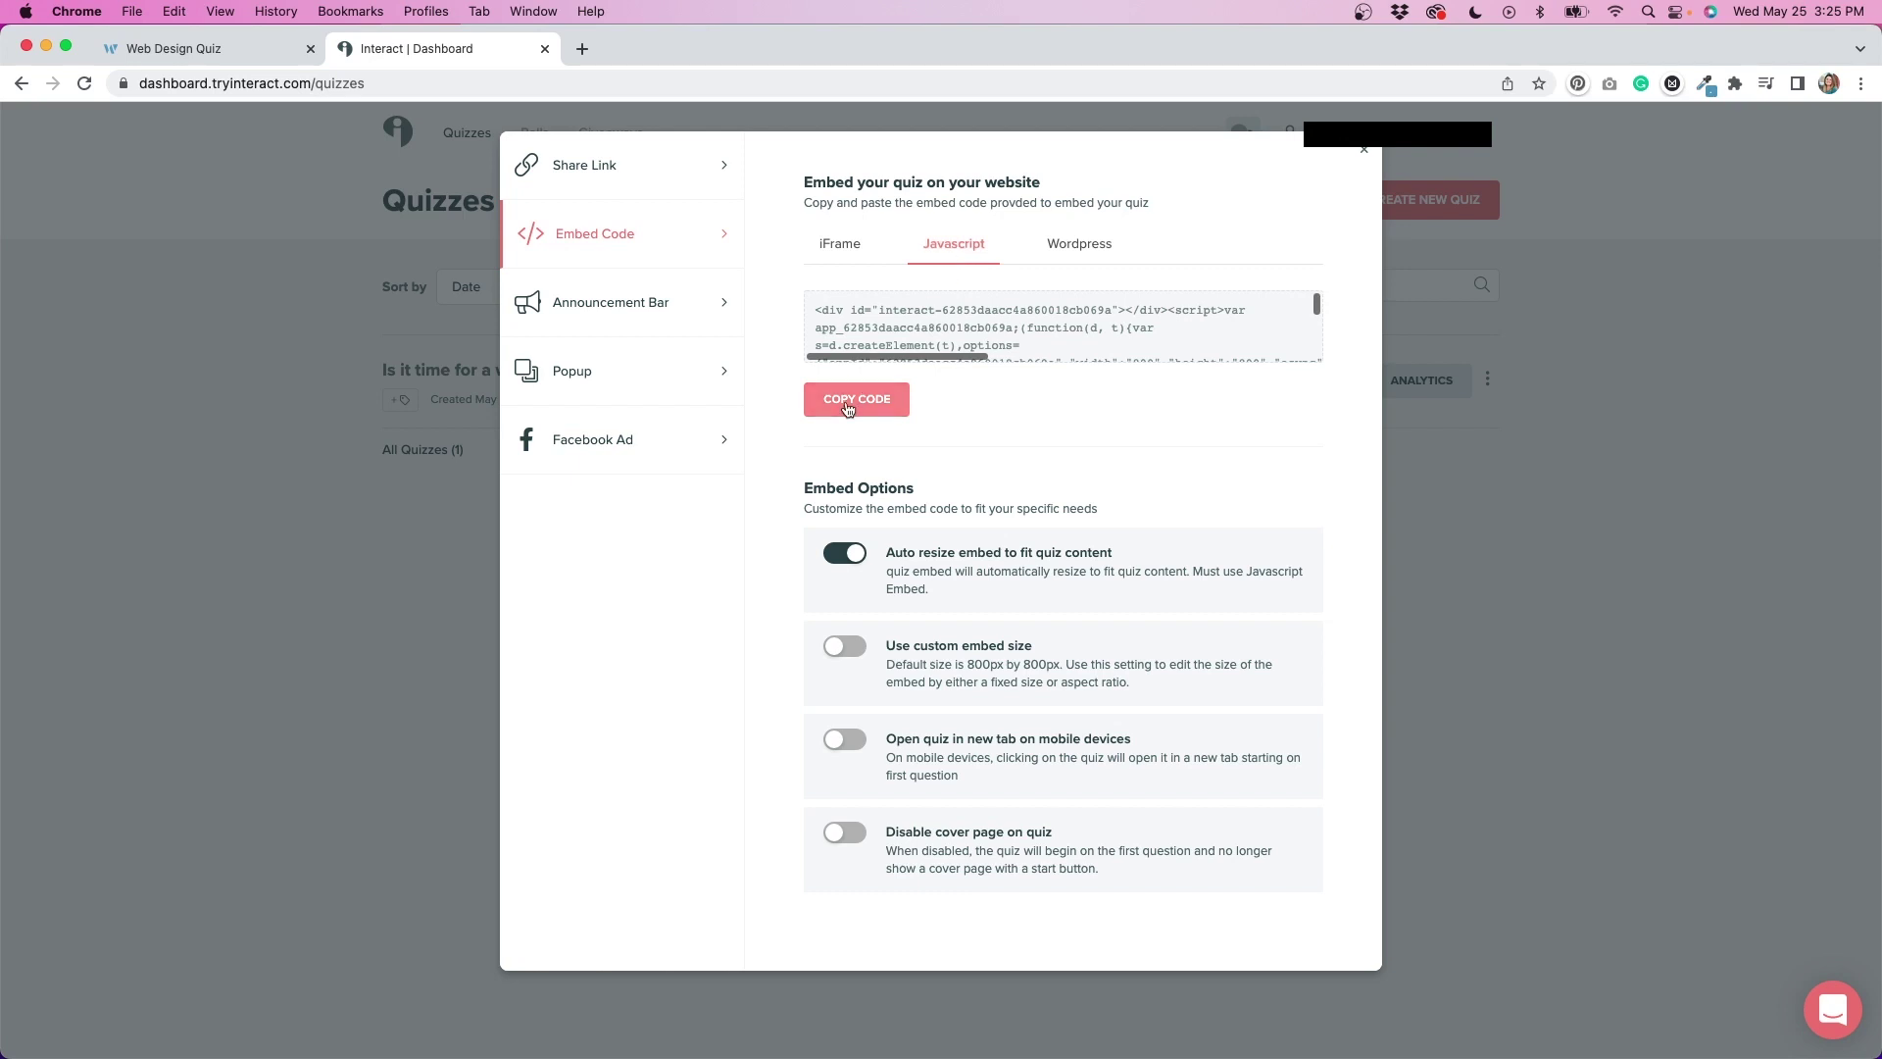
left_click(851, 409)
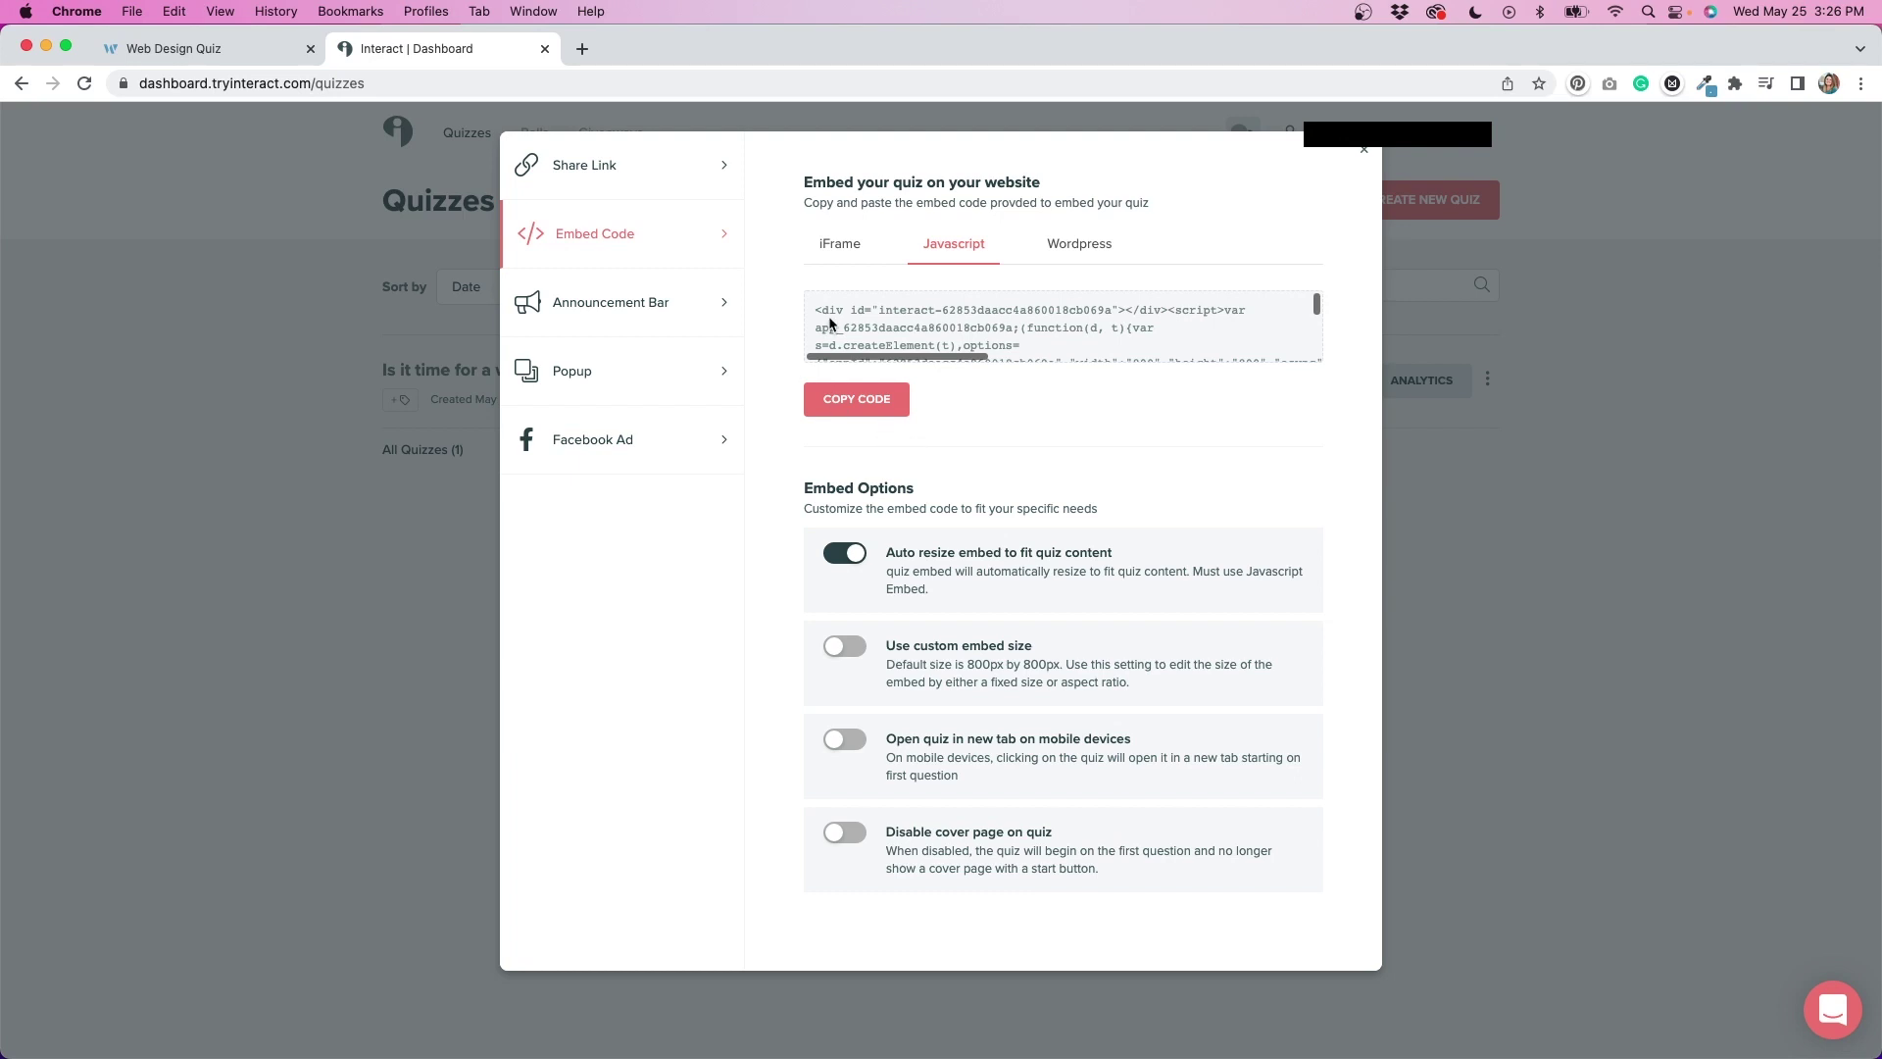
left_click(199, 51)
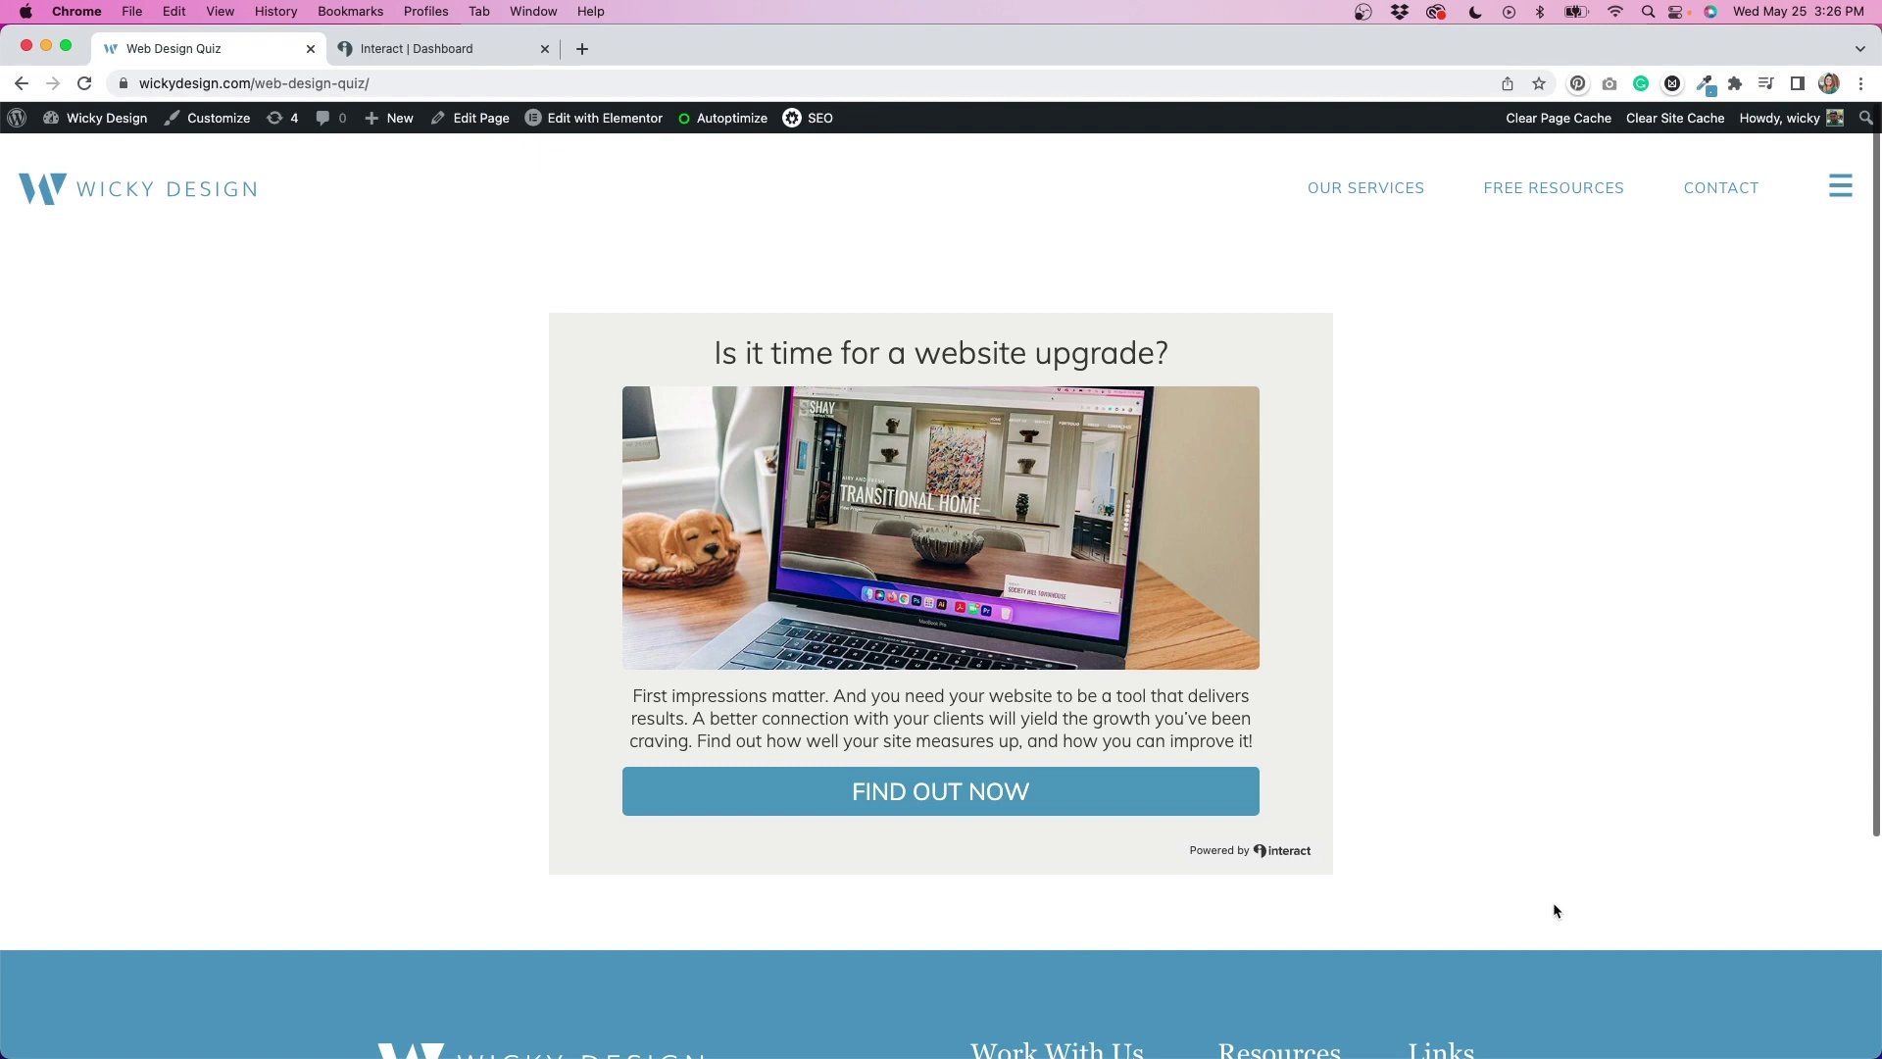
Back in Interact, look at the quiz's Announcement Bar and Popup promotion settings
left_click(383, 53)
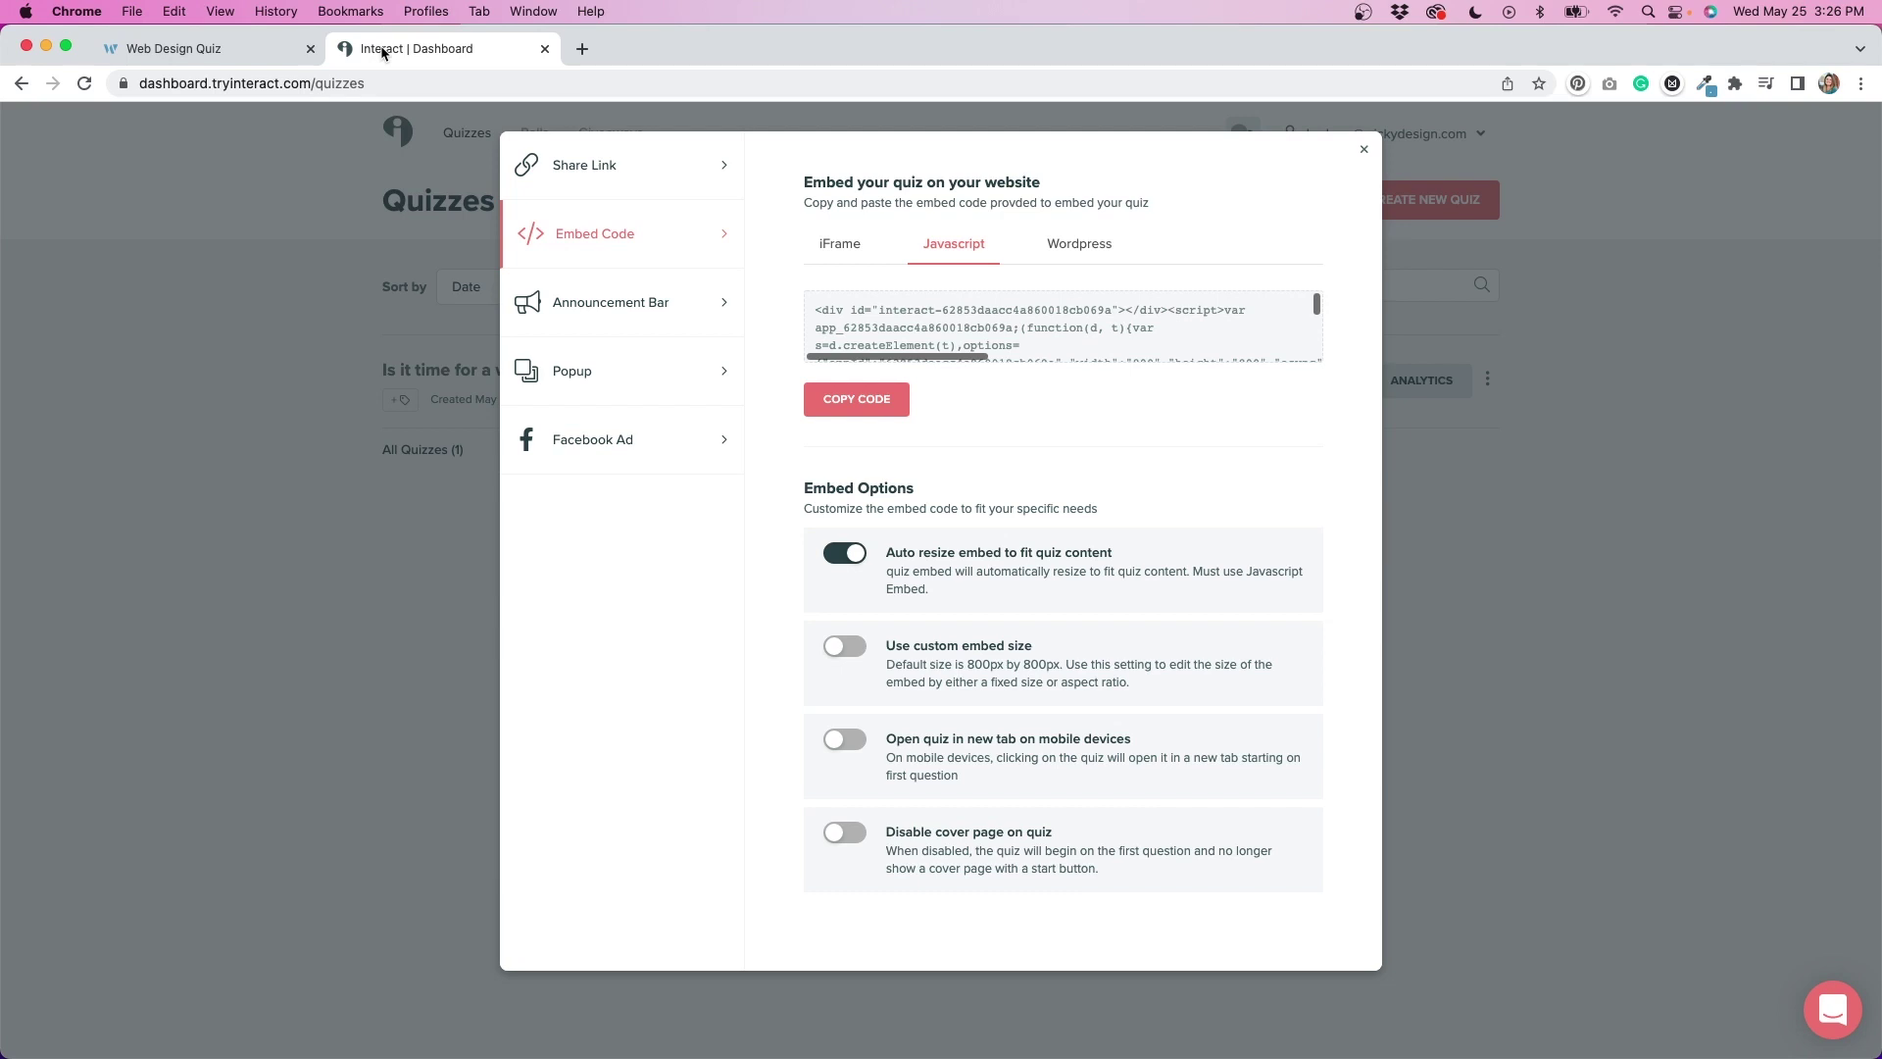
left_click(649, 306)
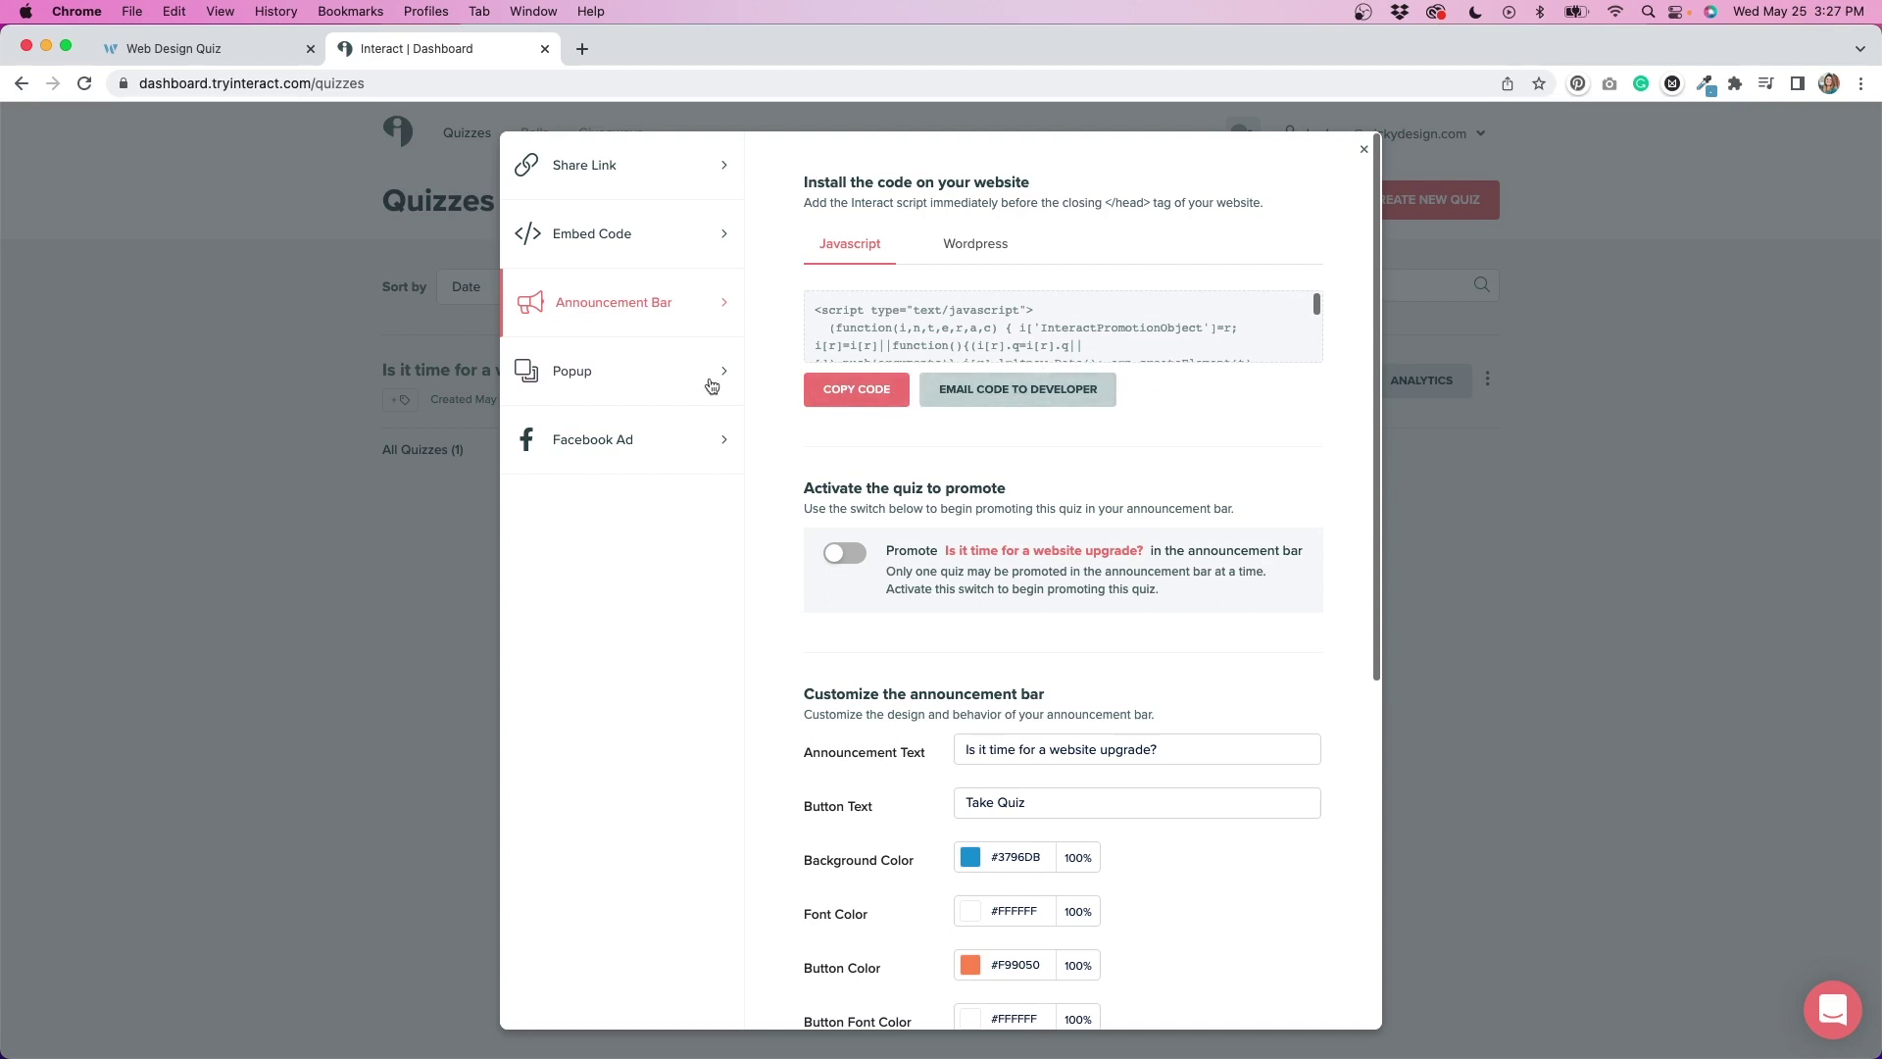
left_click(664, 371)
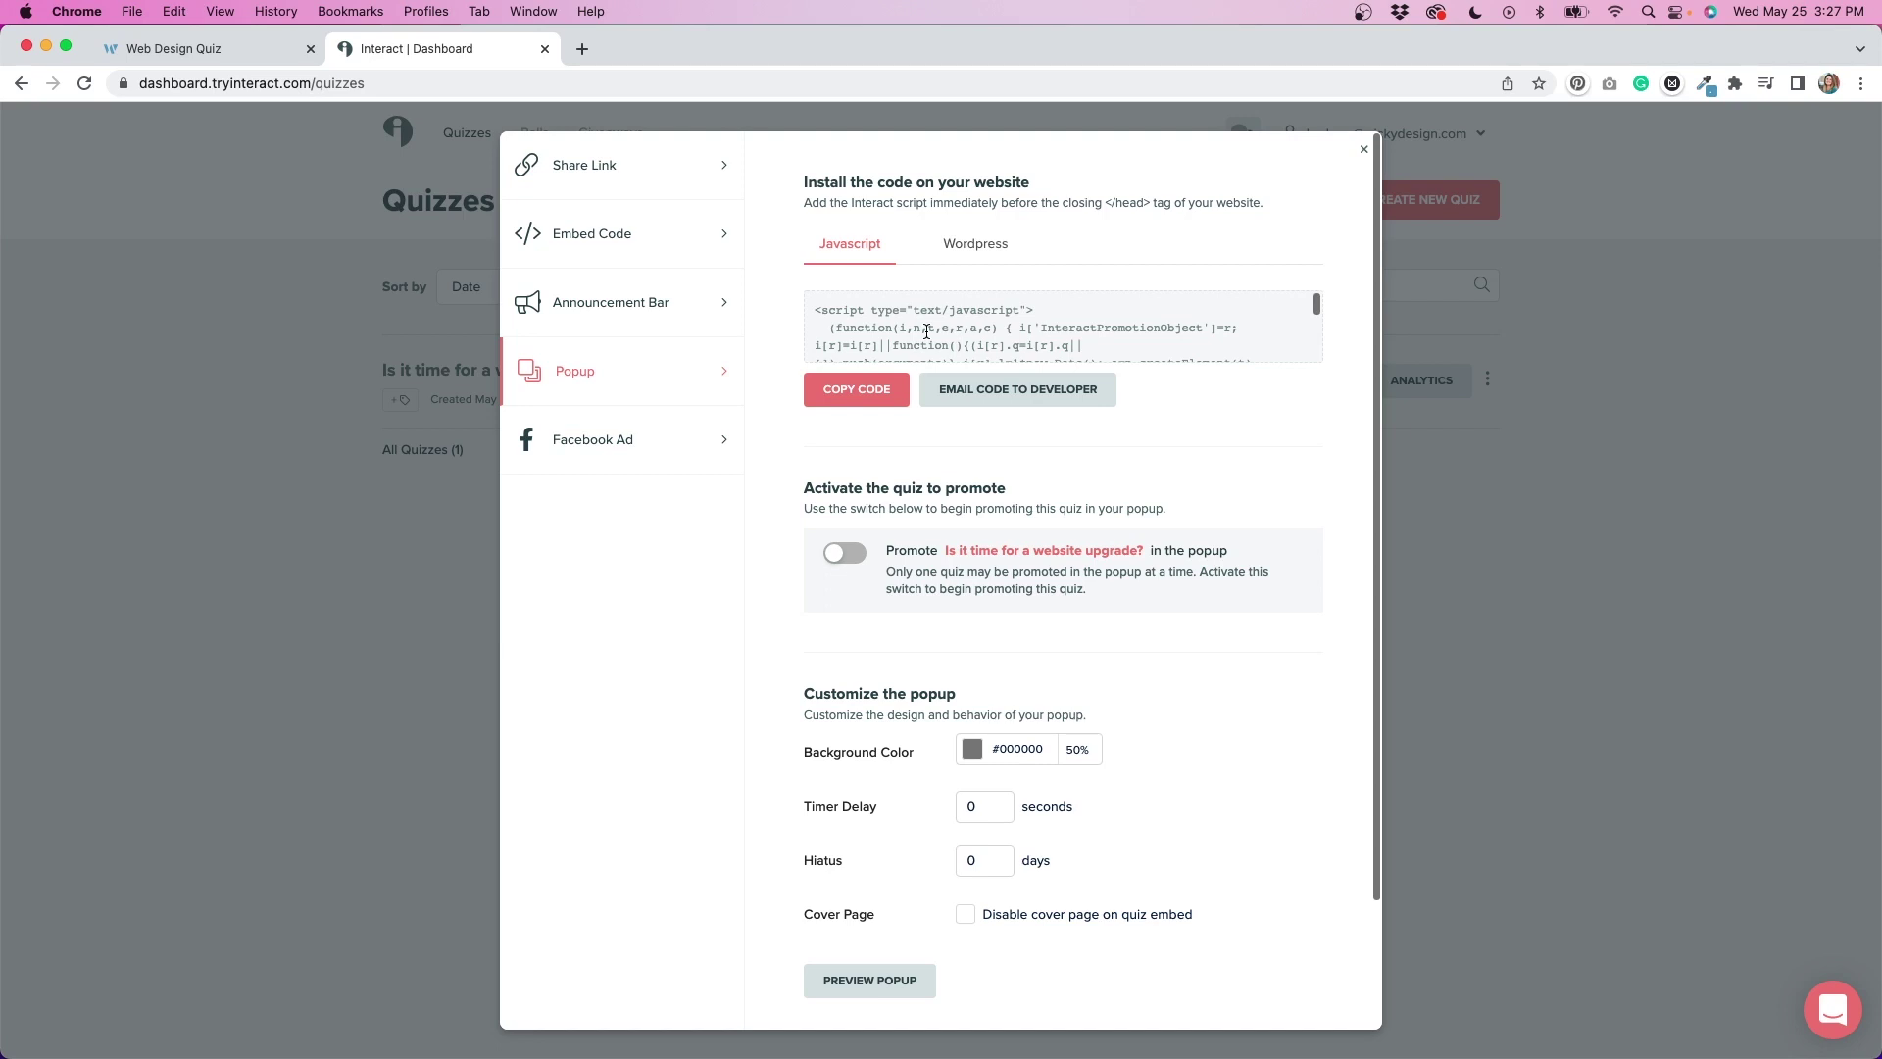
Check the Facebook Ad promotion options for the quiz
left_click(639, 443)
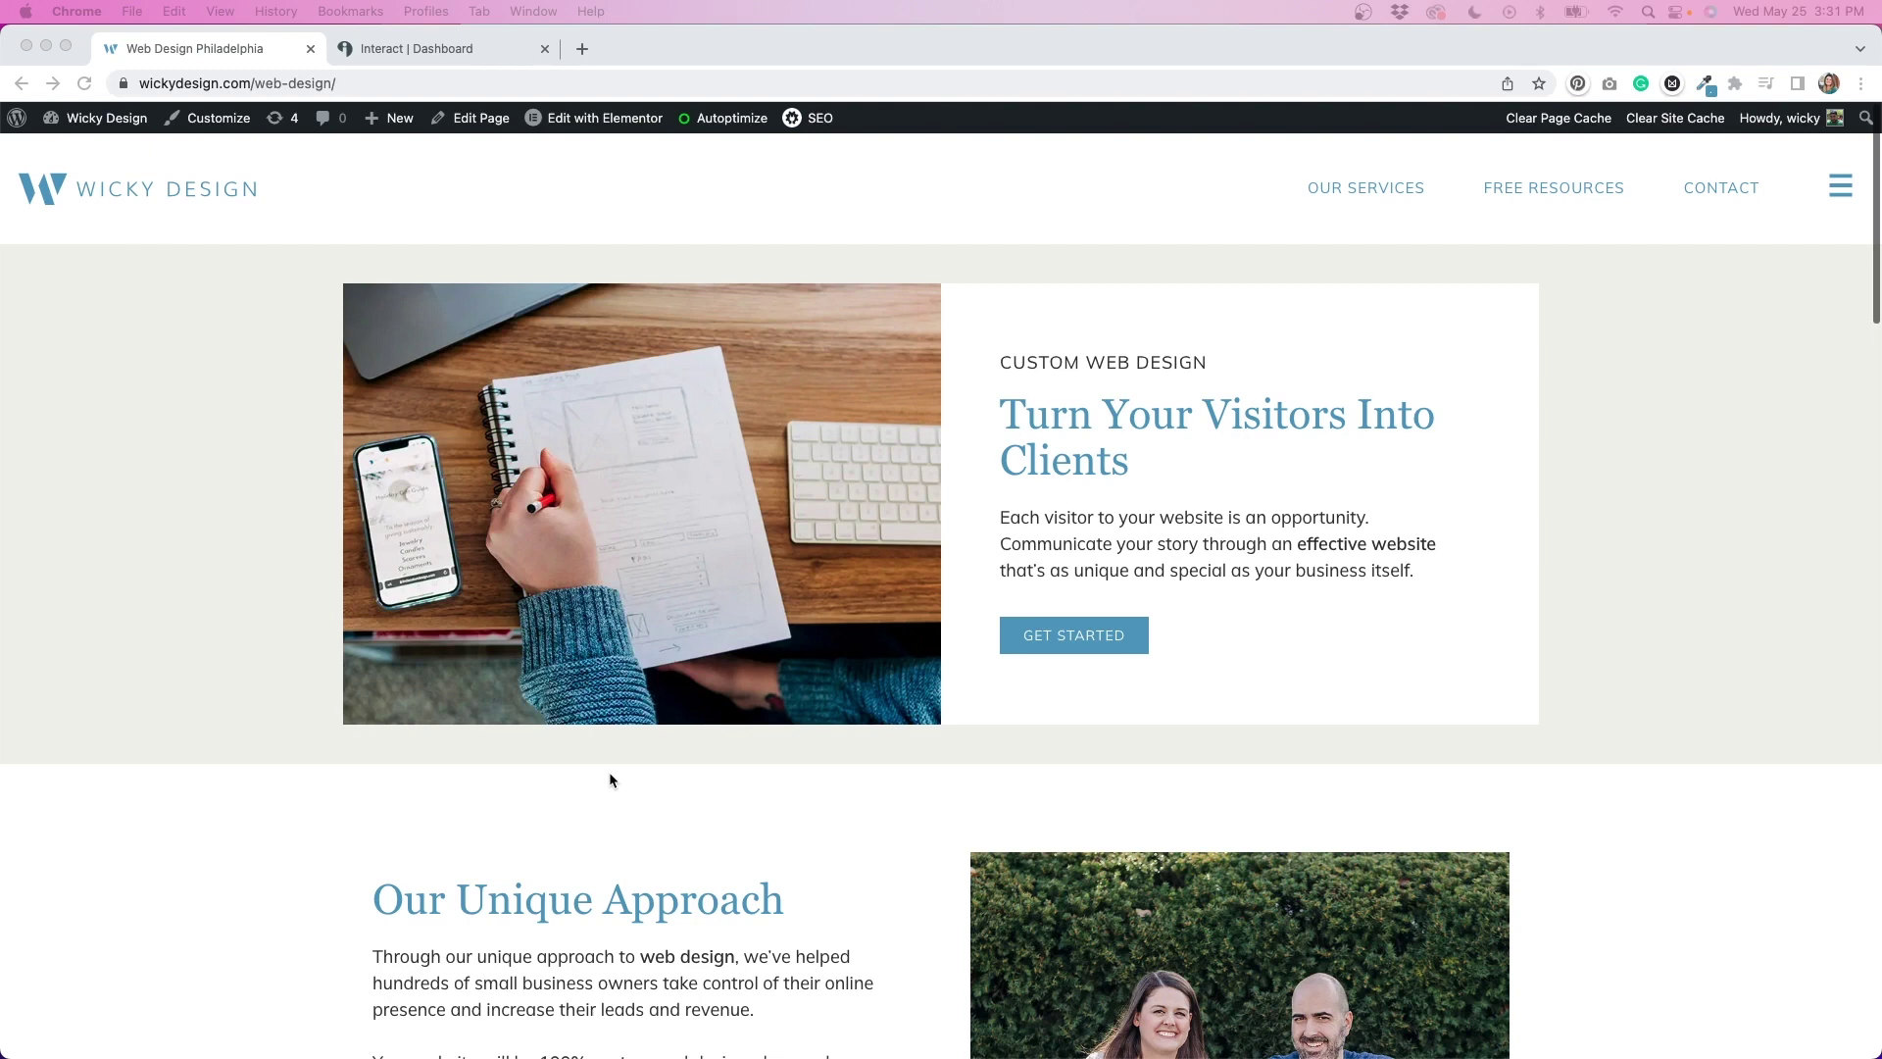
Scroll to 'Is it time for a website upgrade?' and follow its TAKE THE QUIZ link
scroll(609, 780, "down", 10)
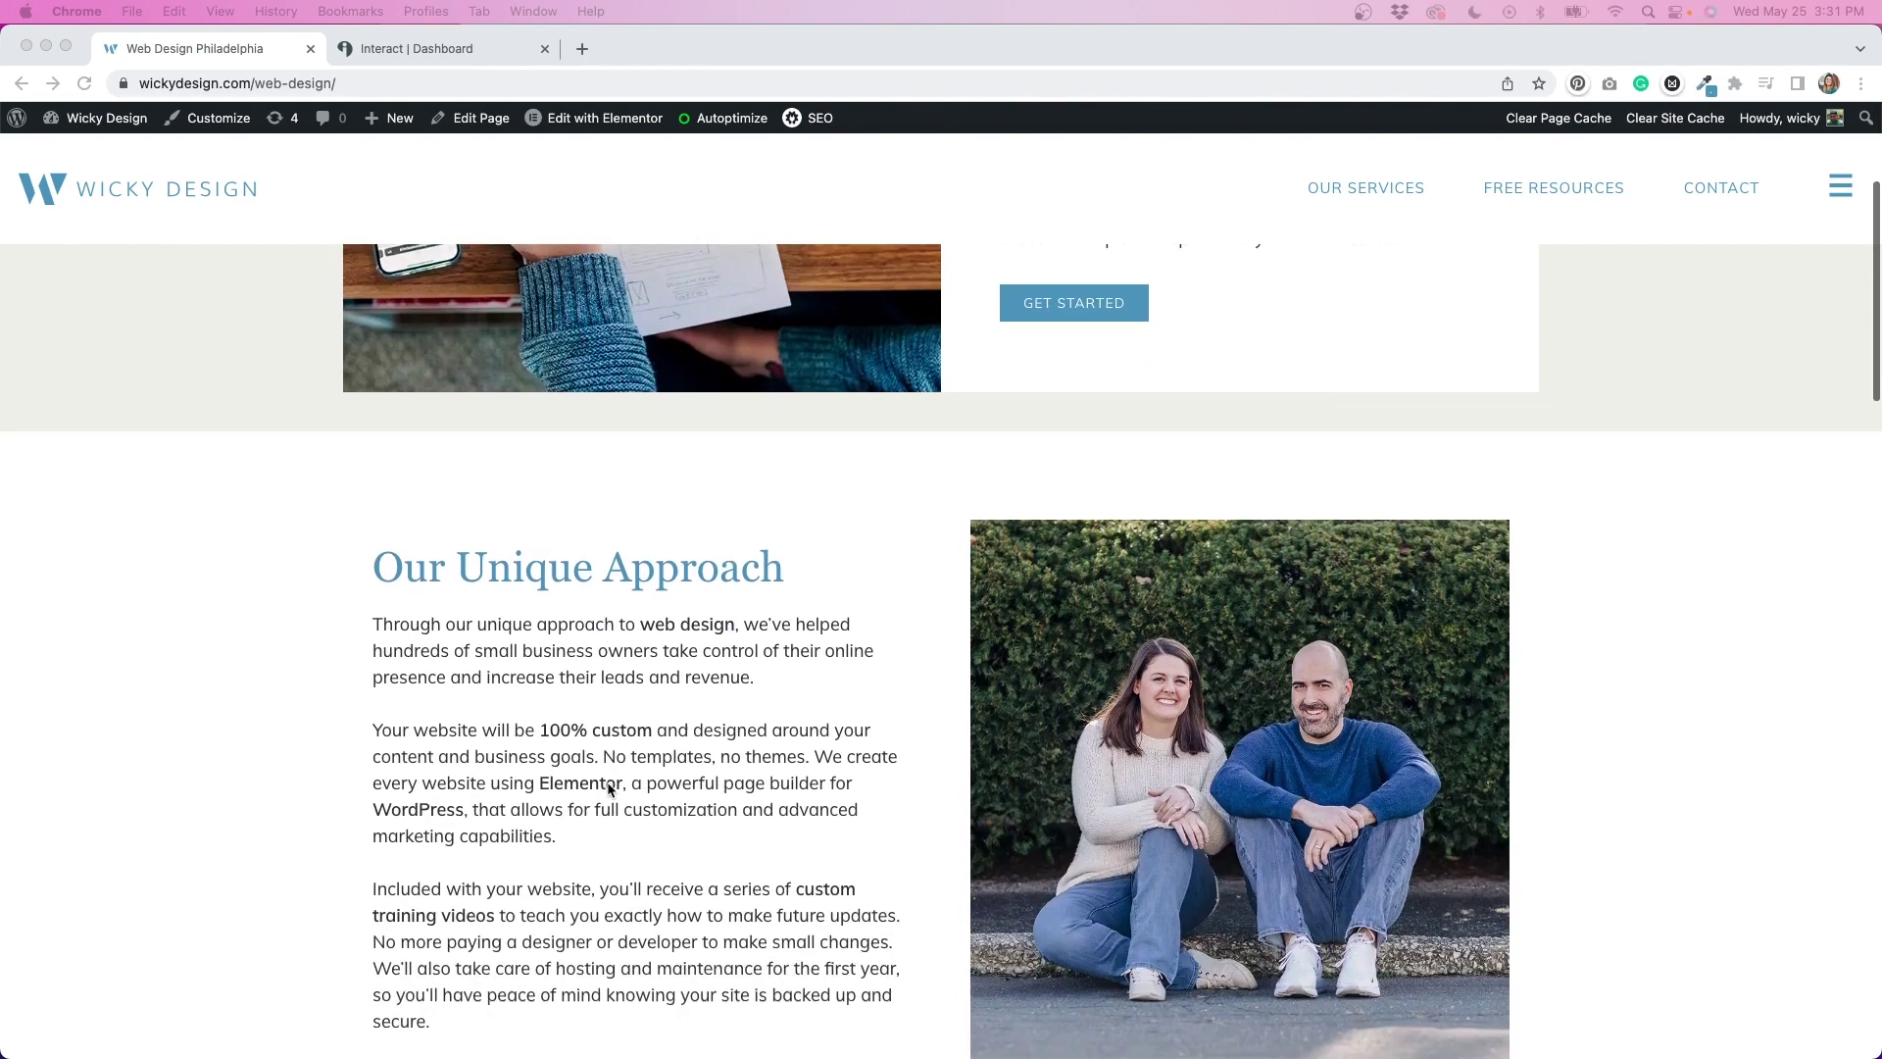
scroll(608, 784, "down", 5)
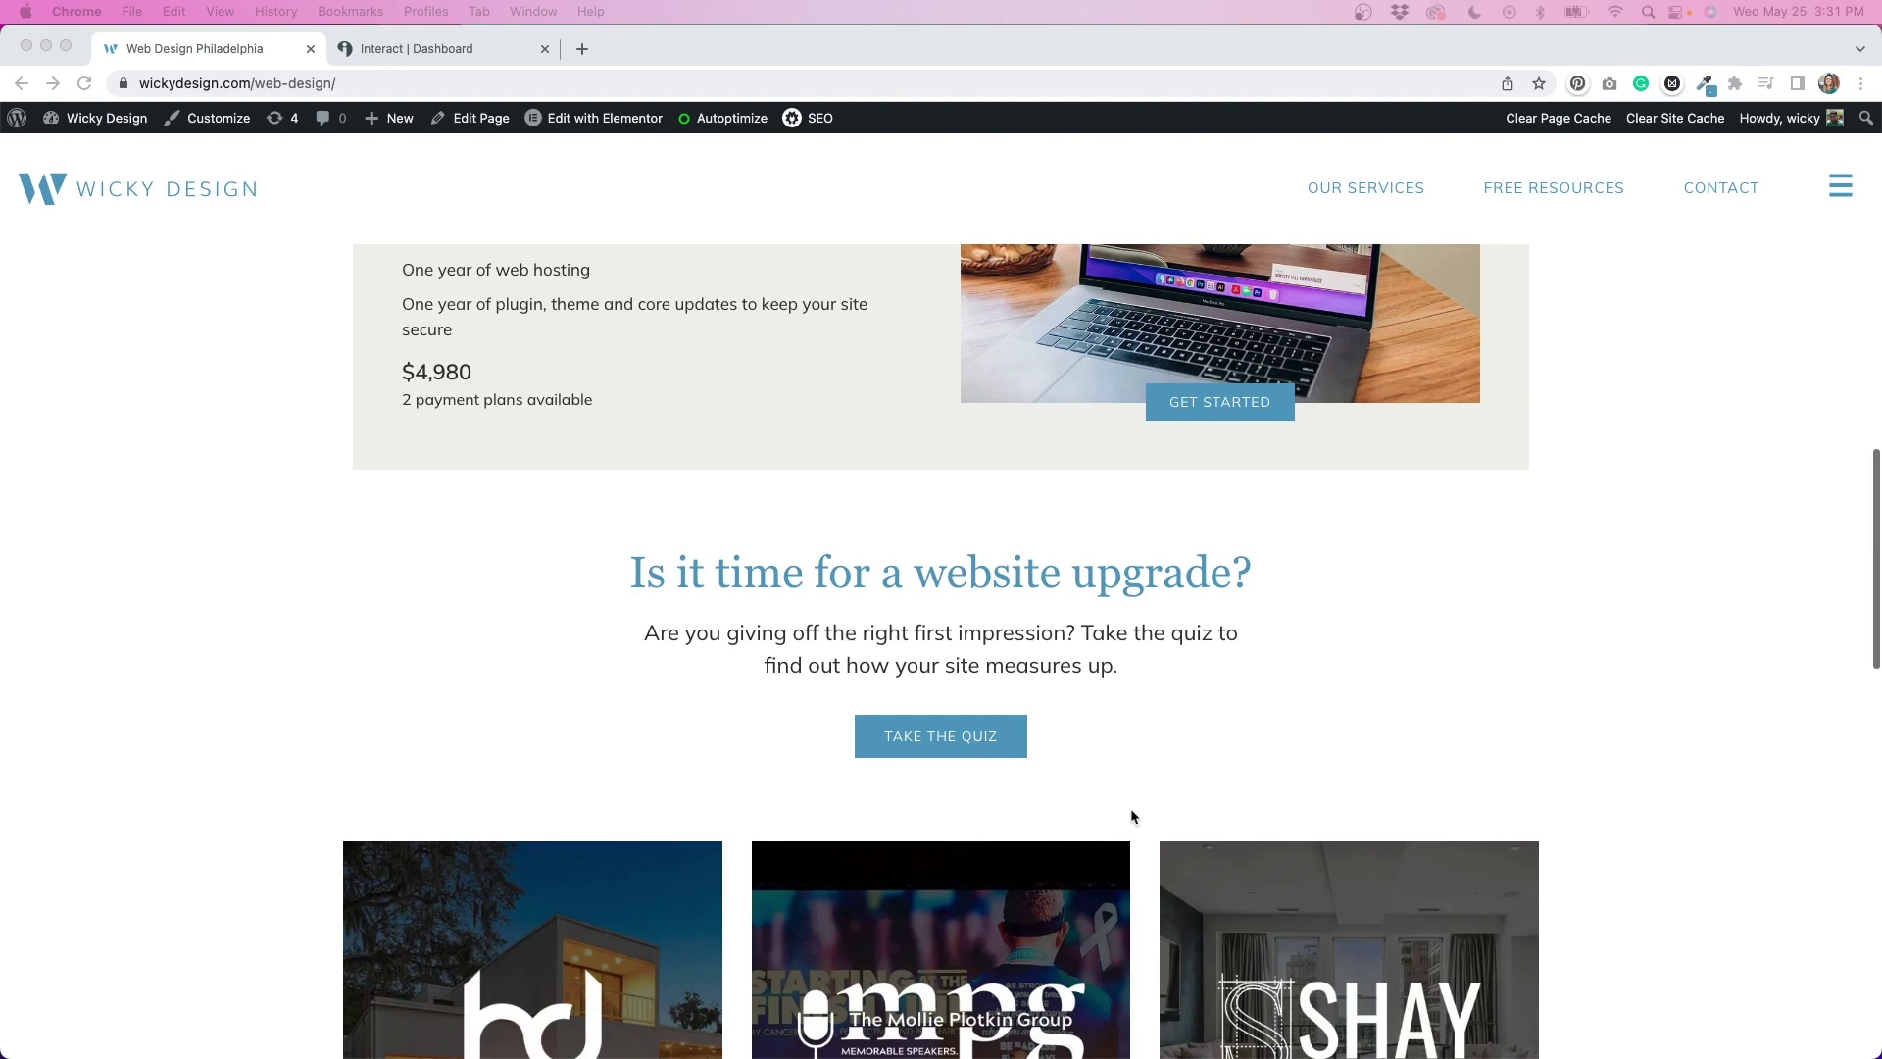
left_click(1158, 768)
left_click(942, 743)
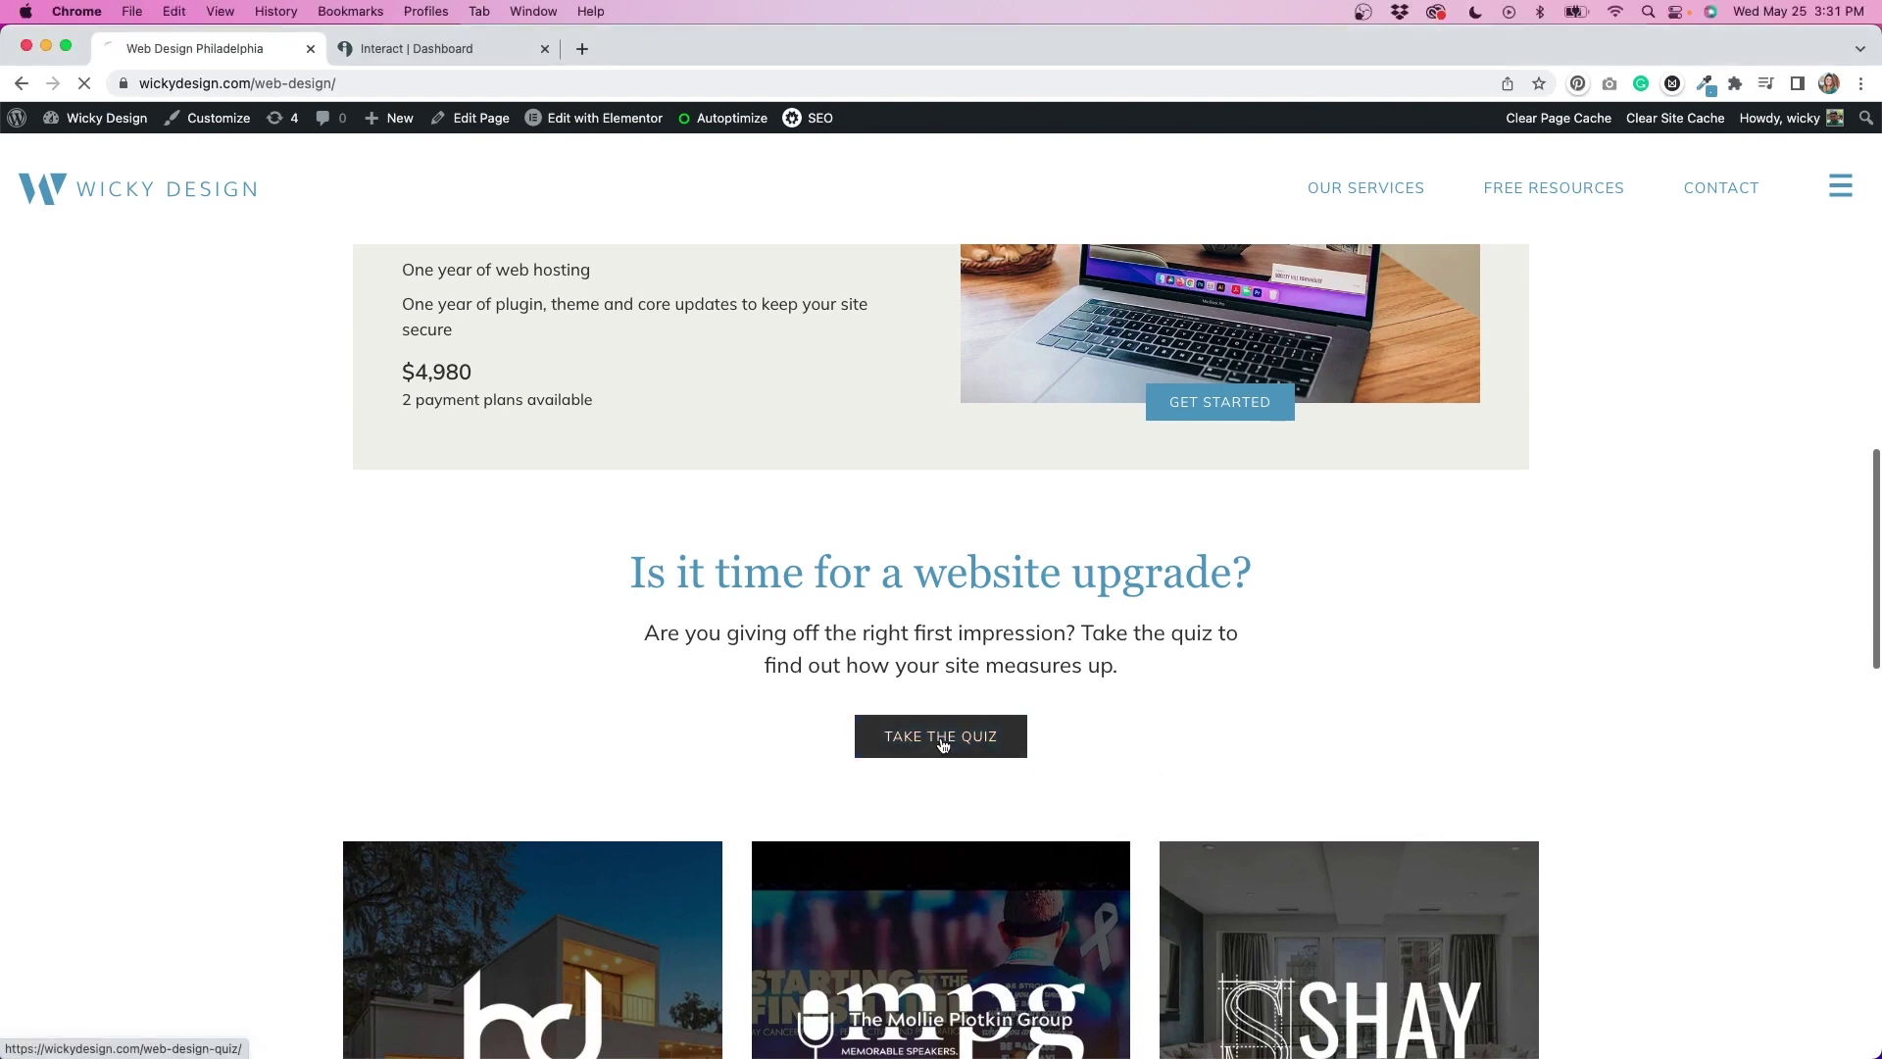